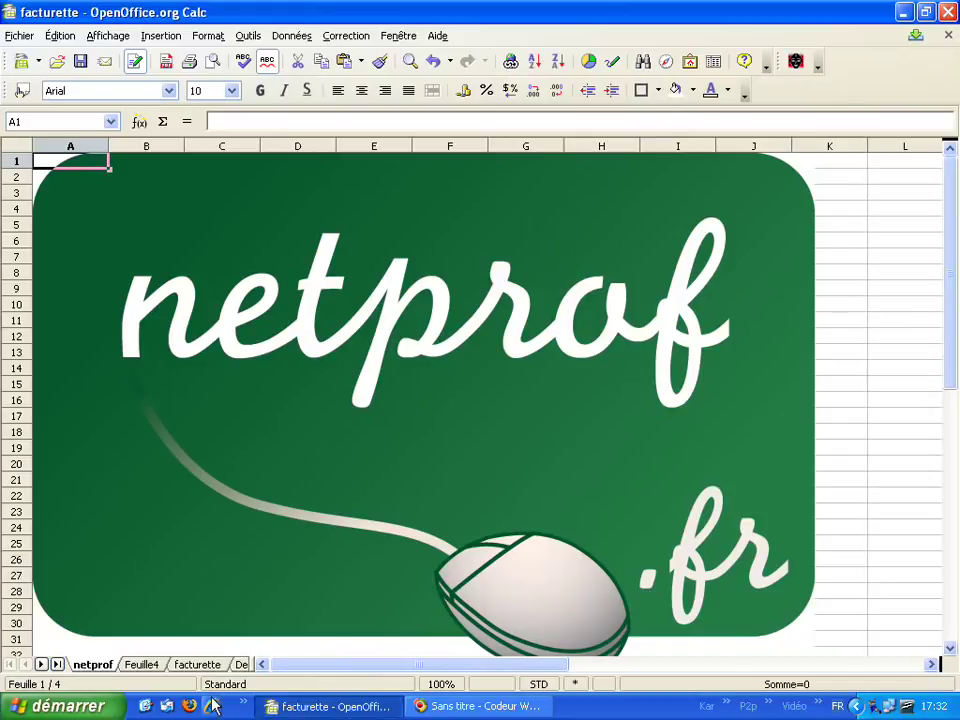
- Switch to the Feuille4 sheet that holds the Devis quote table
left_click(145, 667)
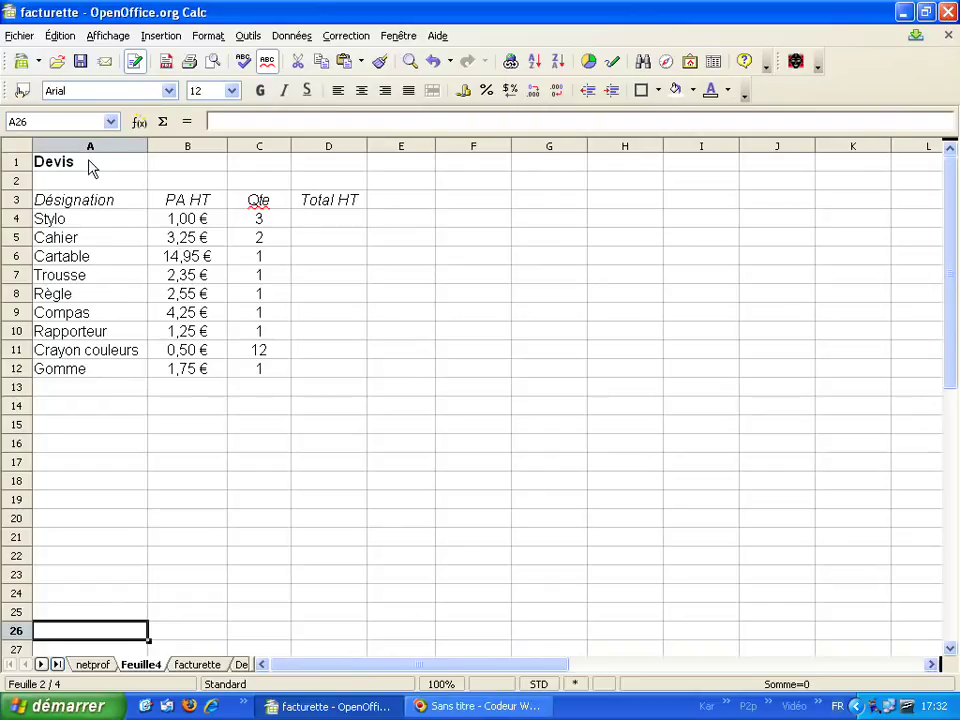
left_click(97, 207)
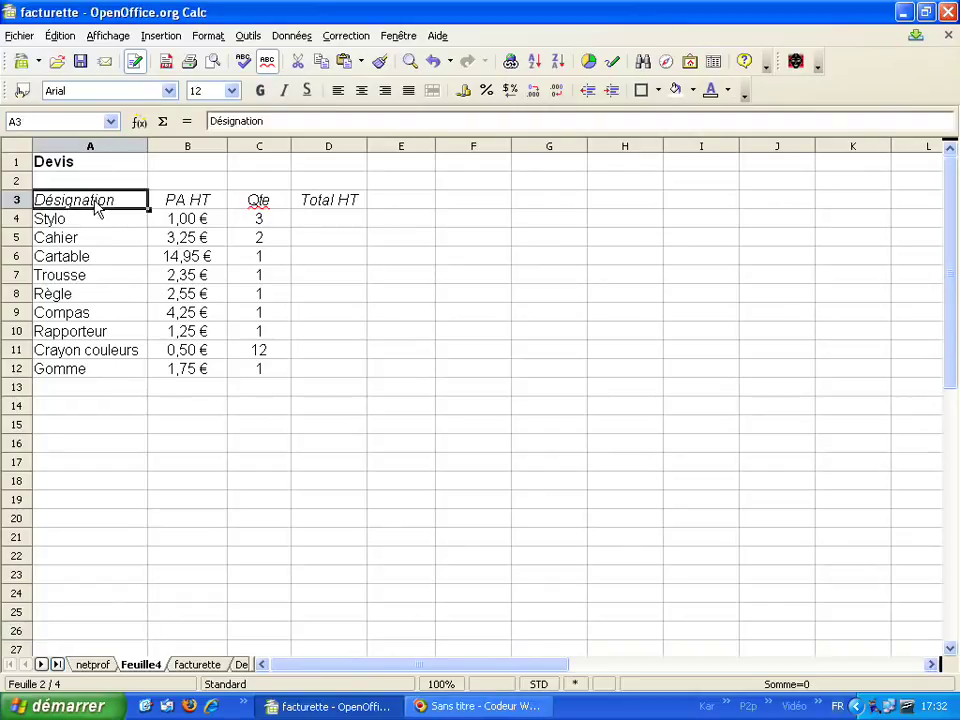
left_click(190, 208)
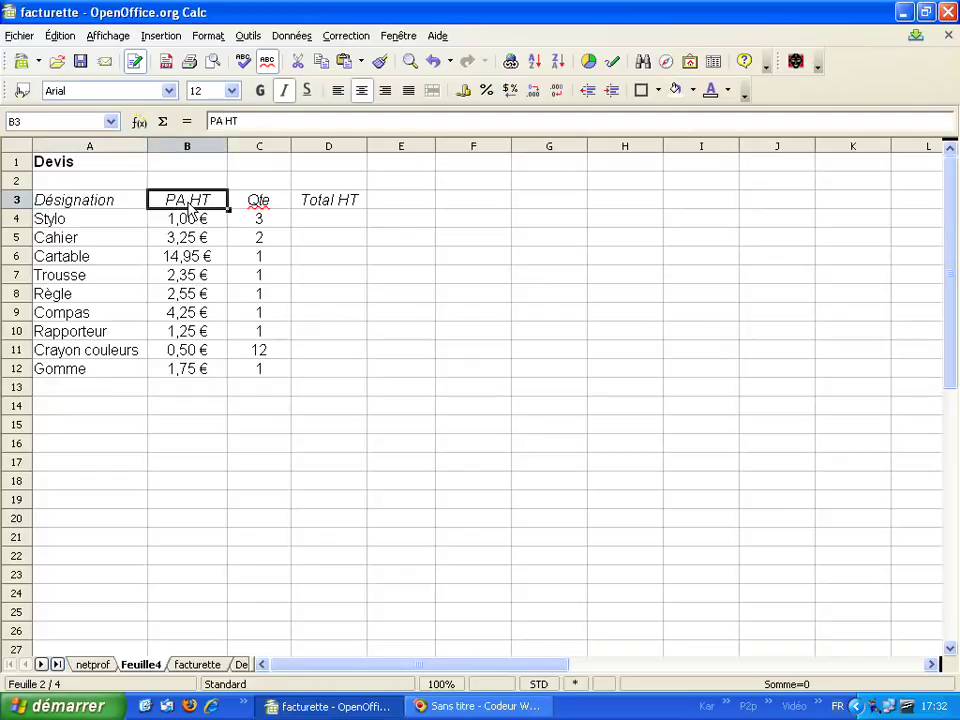
left_click(267, 207)
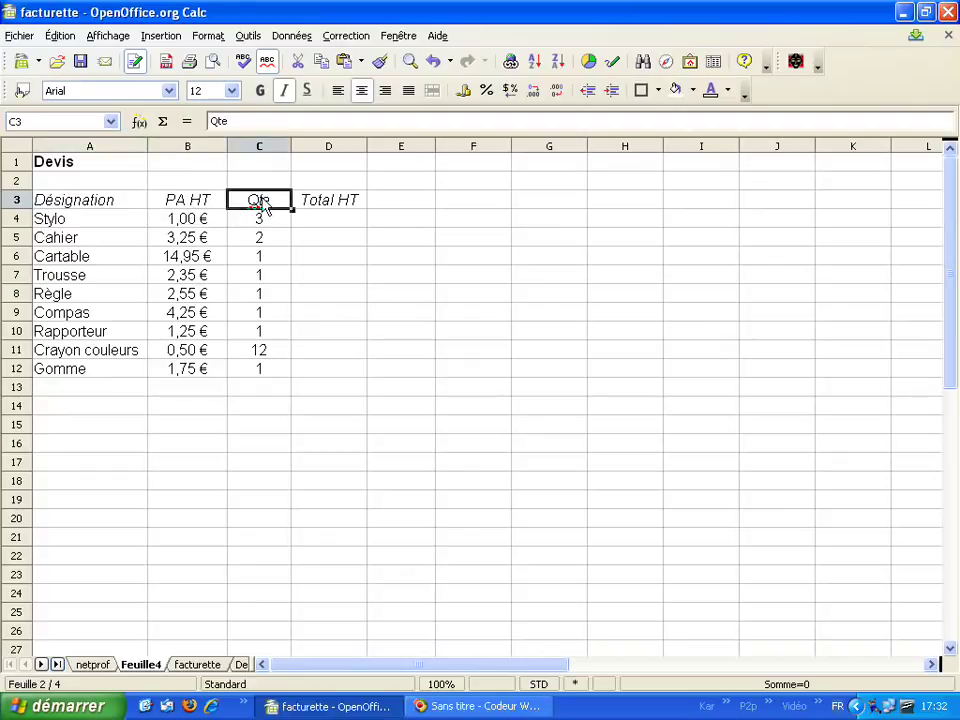
left_click(79, 206)
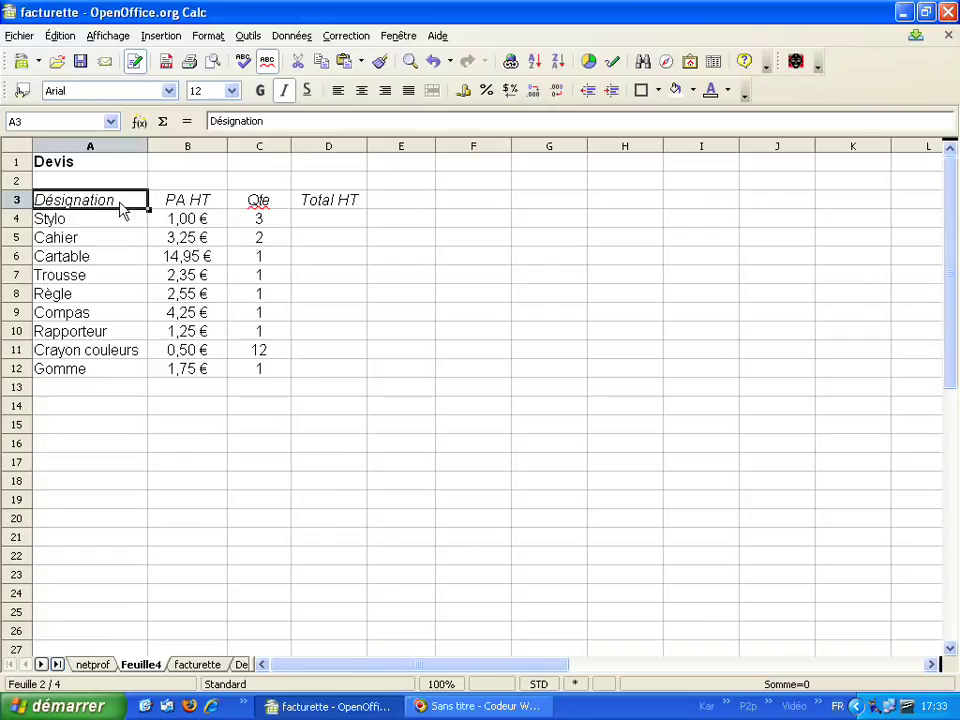
left_click(208, 224)
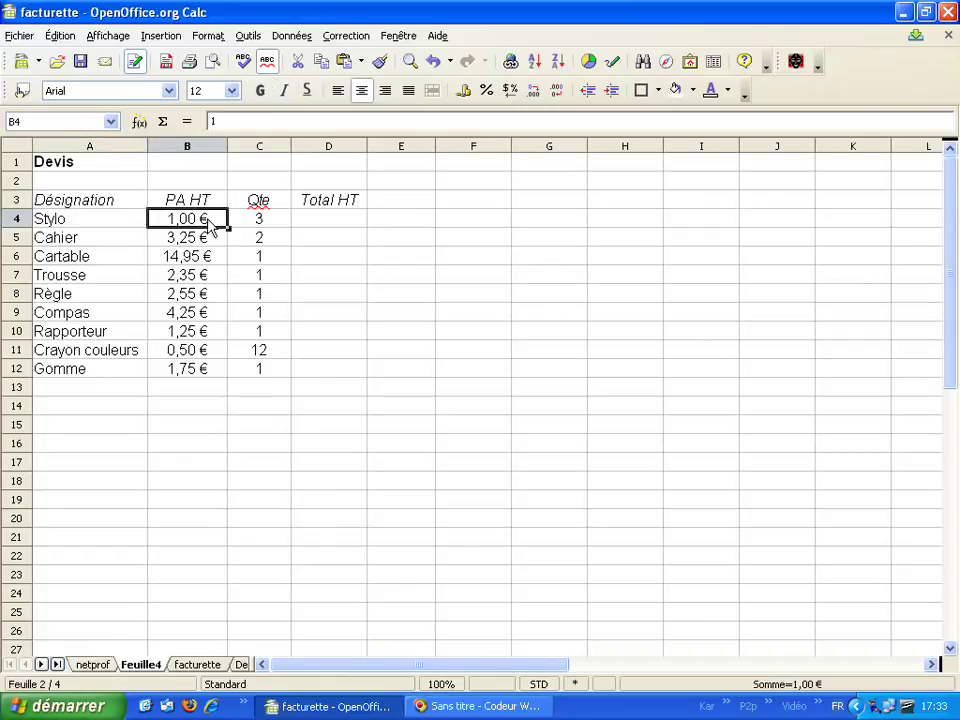
left_click(331, 224)
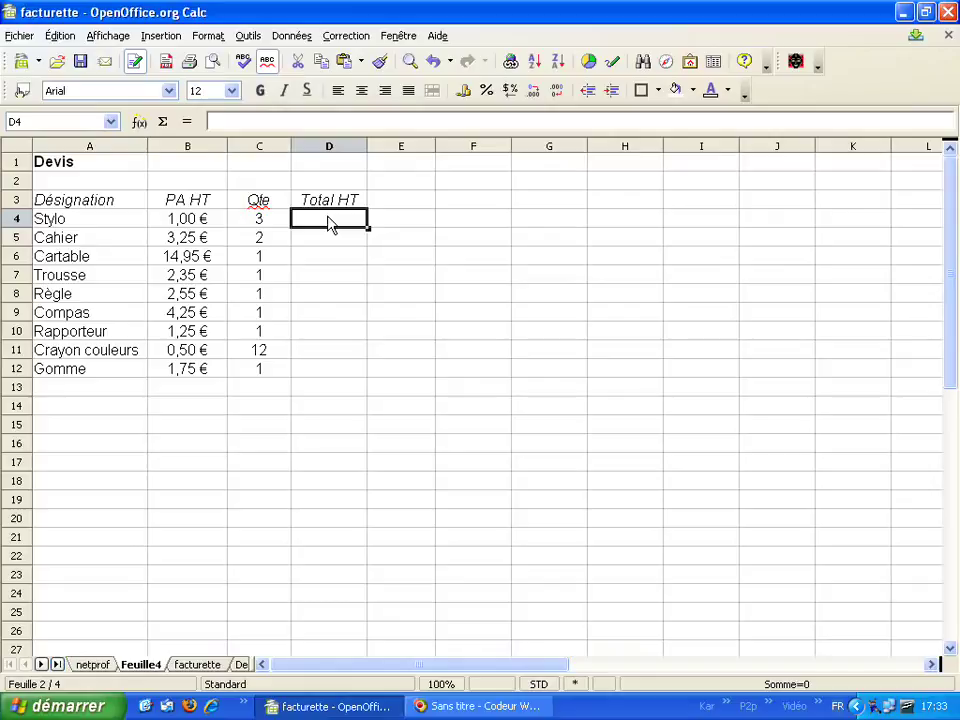
- Enter =B4*C4 in D4 so the Stylo Total HT shows 3,00 €
type("=")
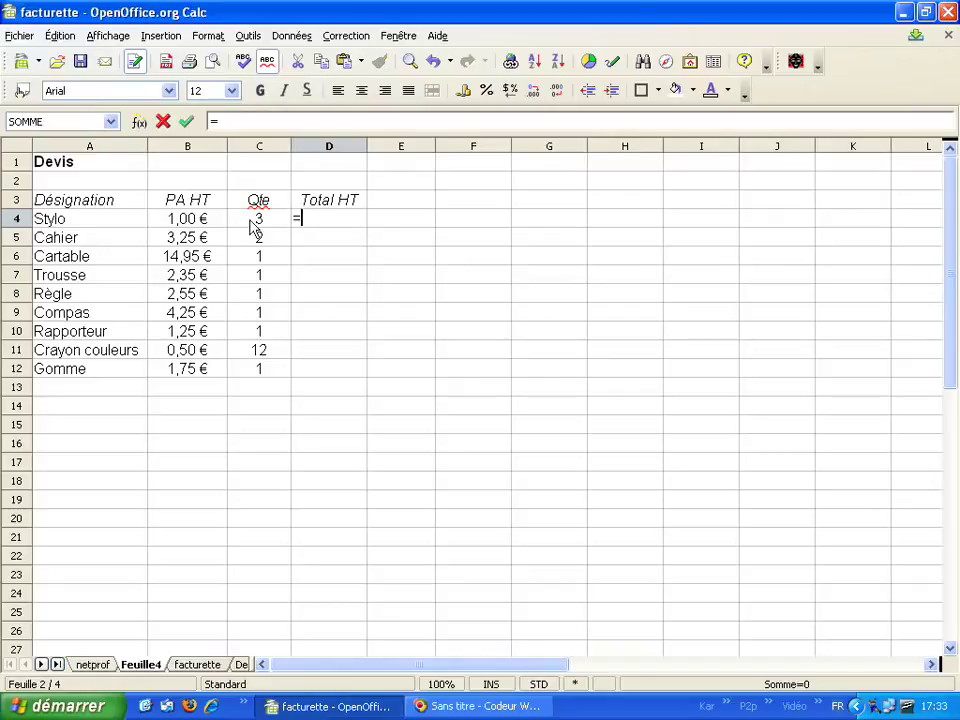
left_click(200, 222)
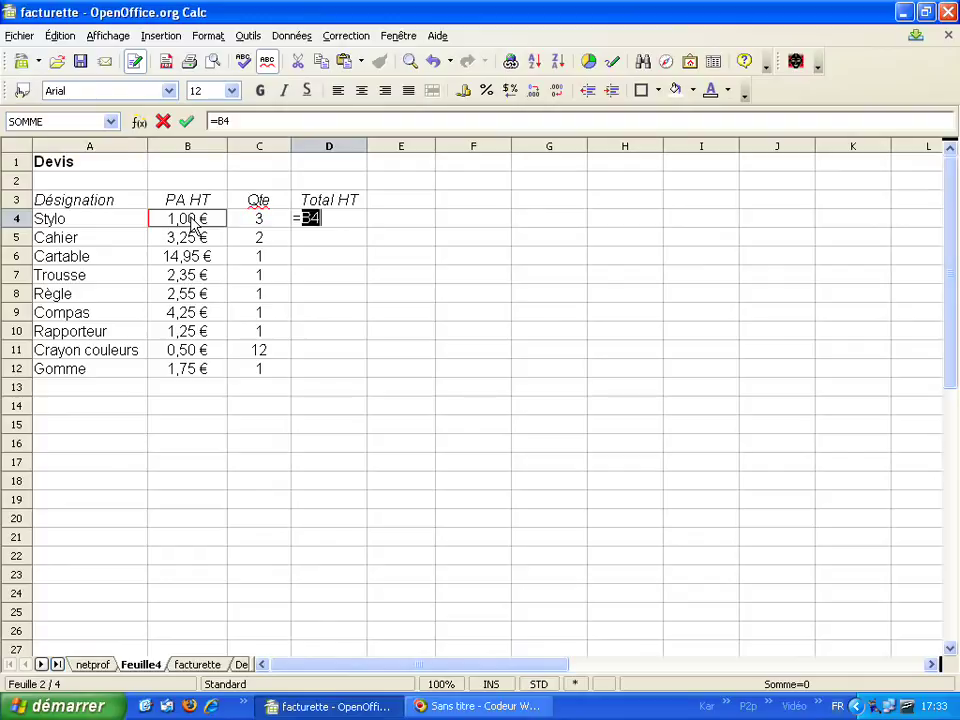
type("*")
left_click(264, 224)
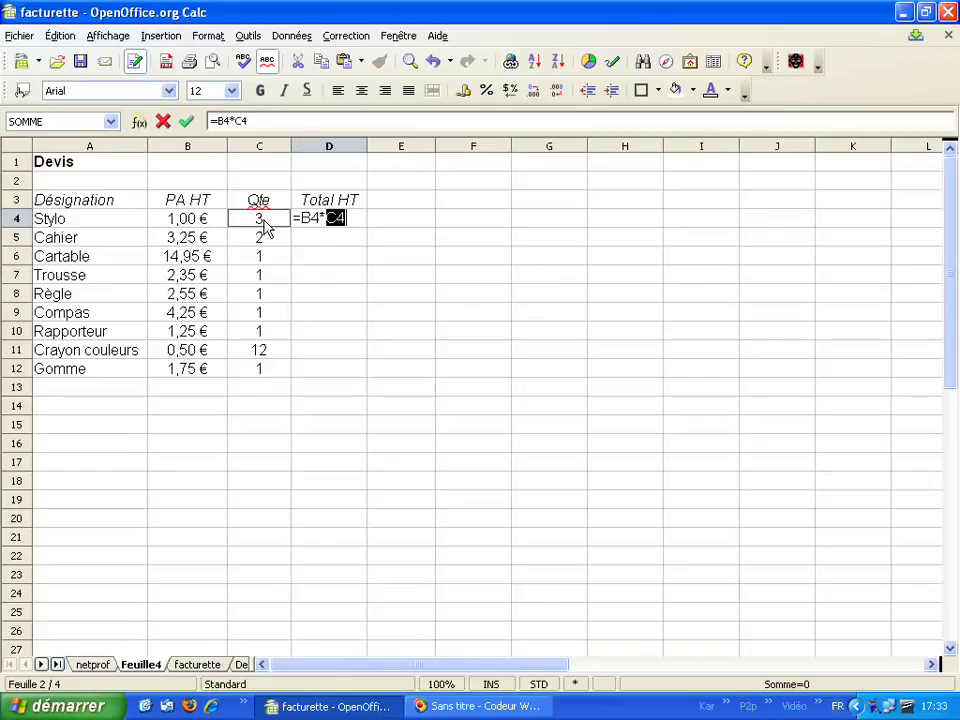
key("Return")
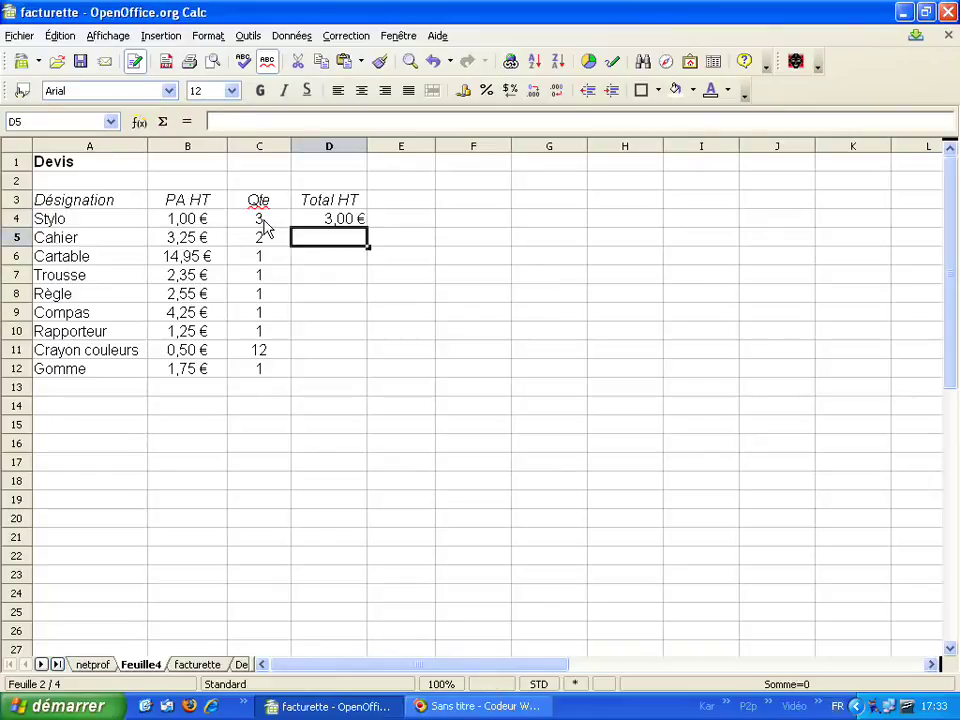
left_click(344, 226)
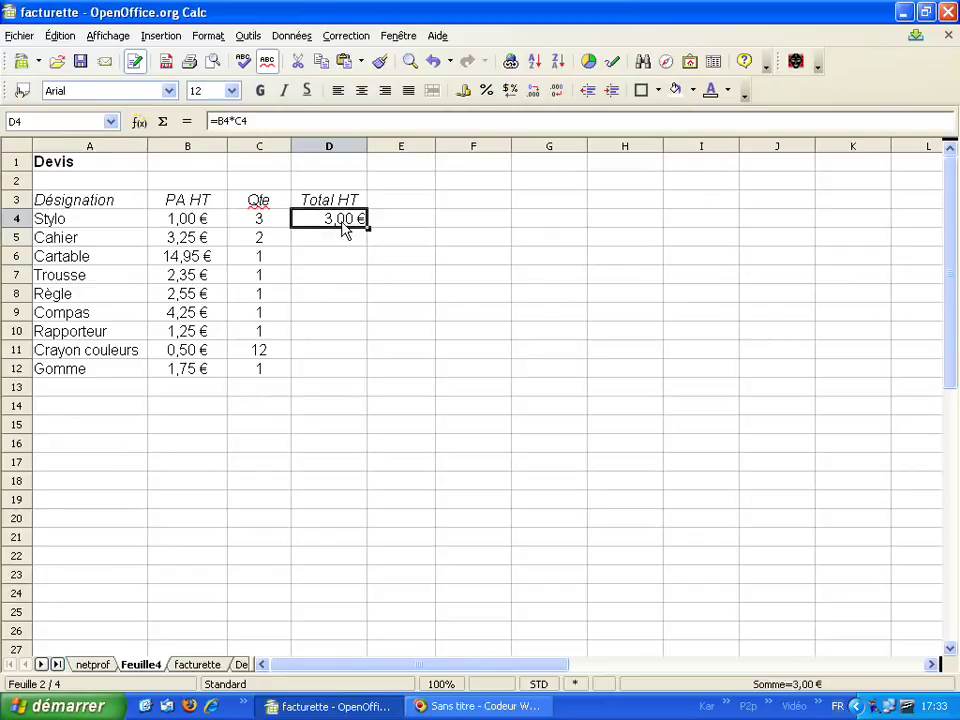
left_click(404, 204)
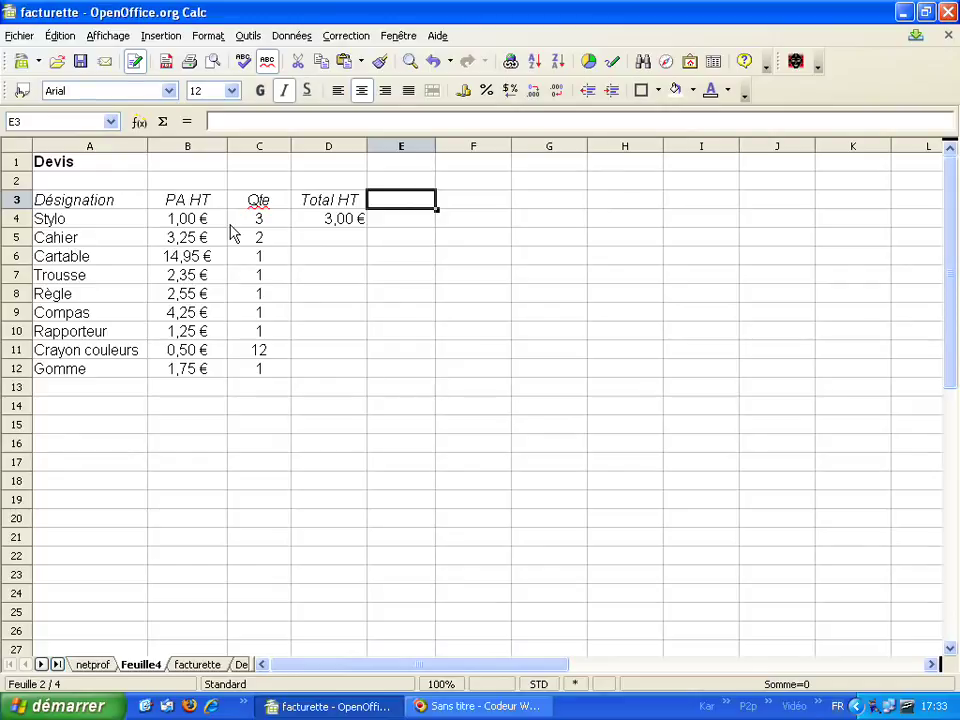
- Add the headings TVA in E3 and Total TTC in F3
type("TV")
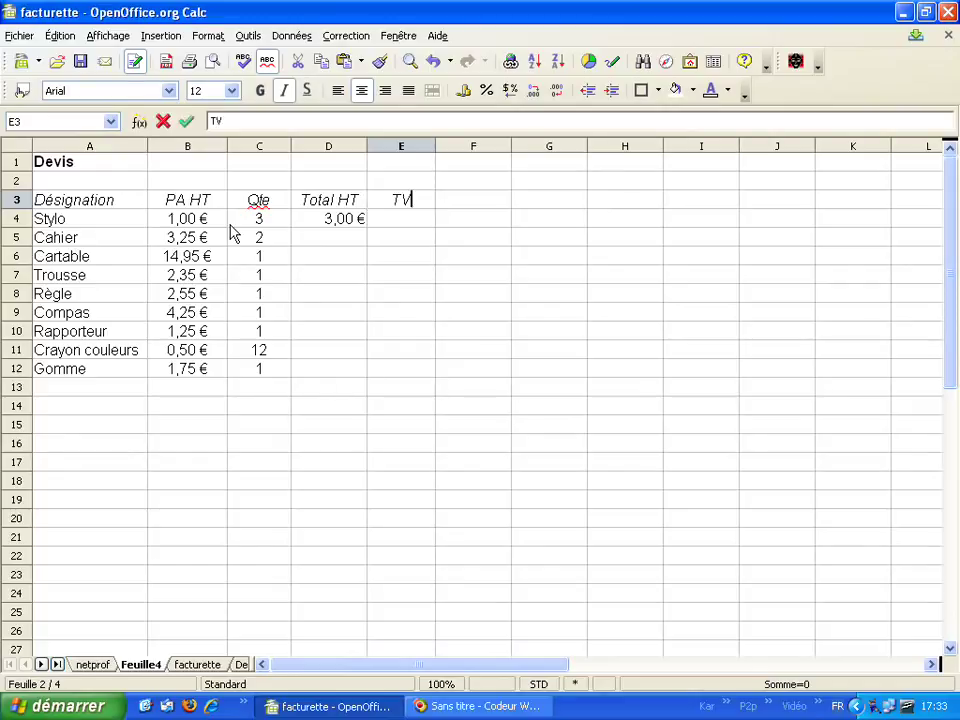
type("A")
key("Tab")
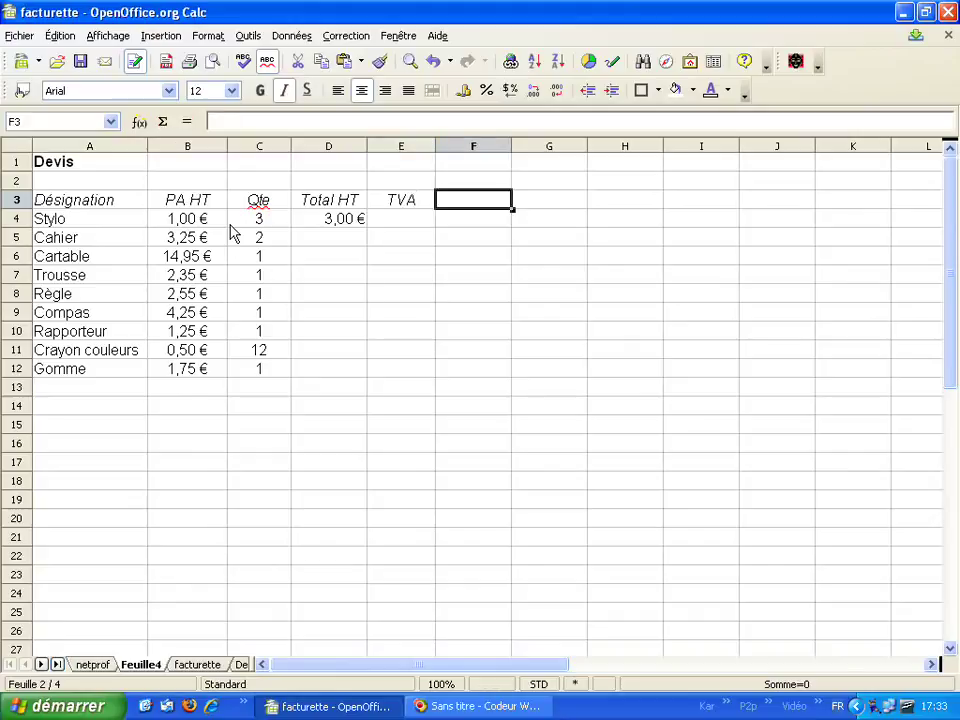
type("Tota")
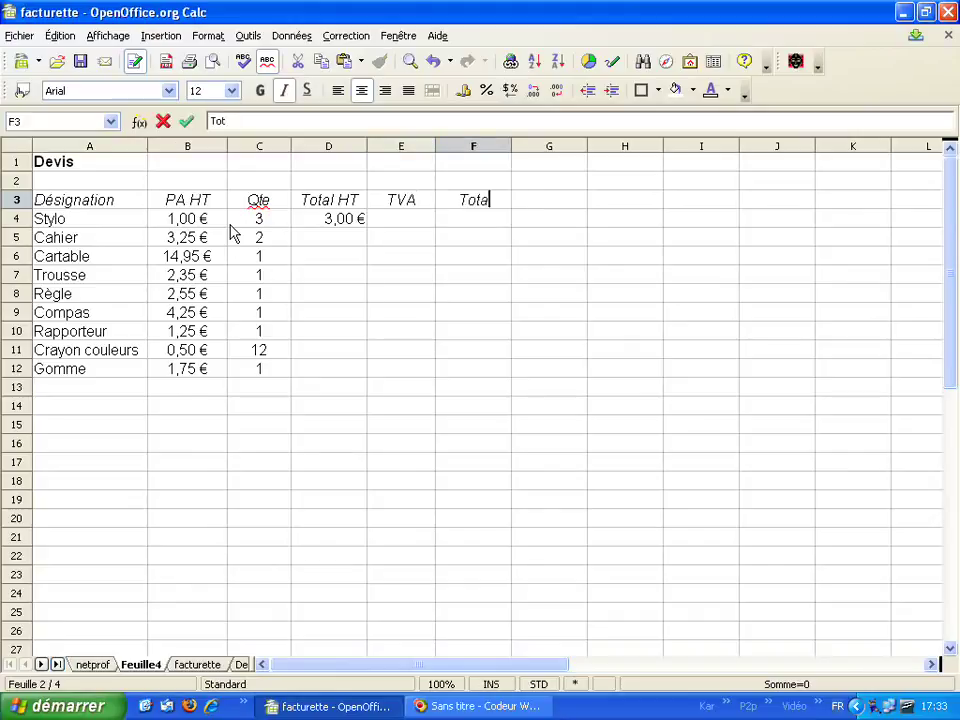
type("l TTC")
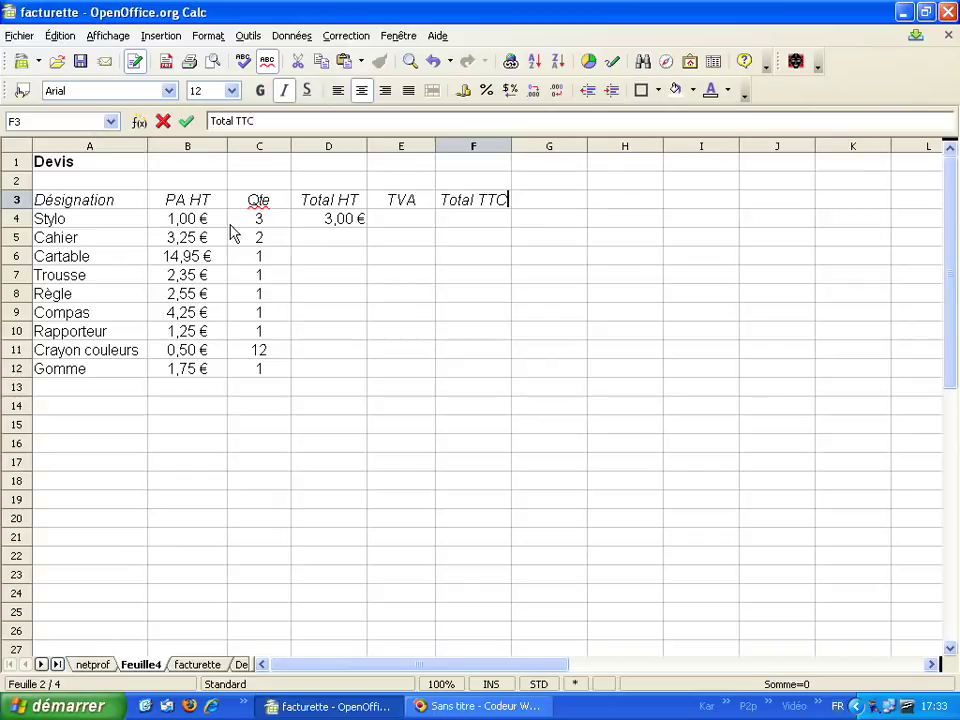
key("Return")
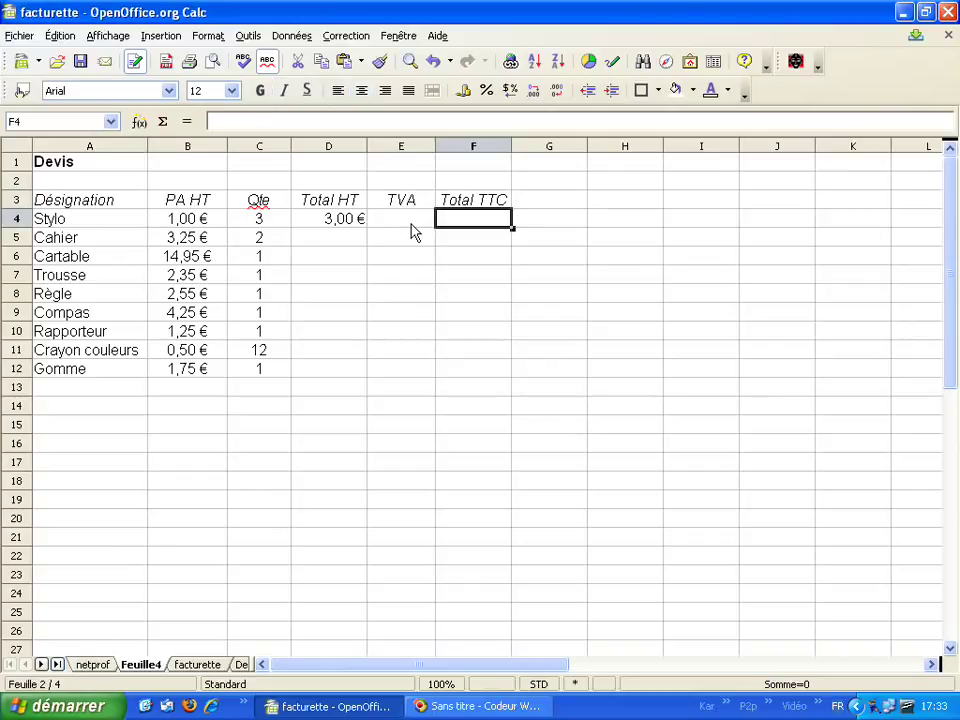
left_click(413, 232)
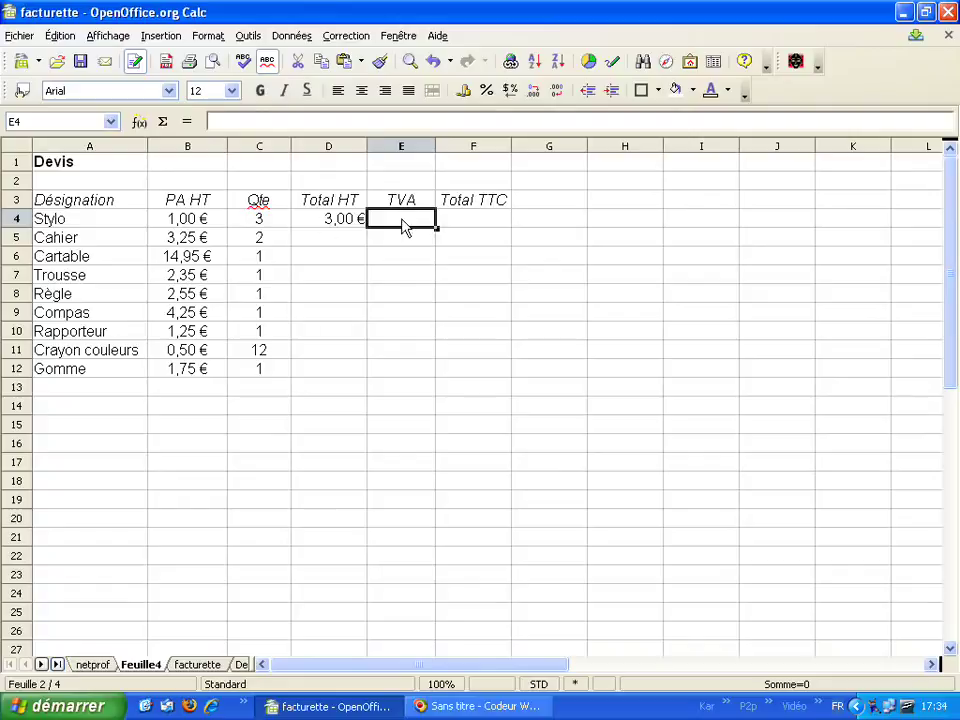
- Enter =D4*0,196 in E4, giving a Stylo TVA of 0,59 €
type("=")
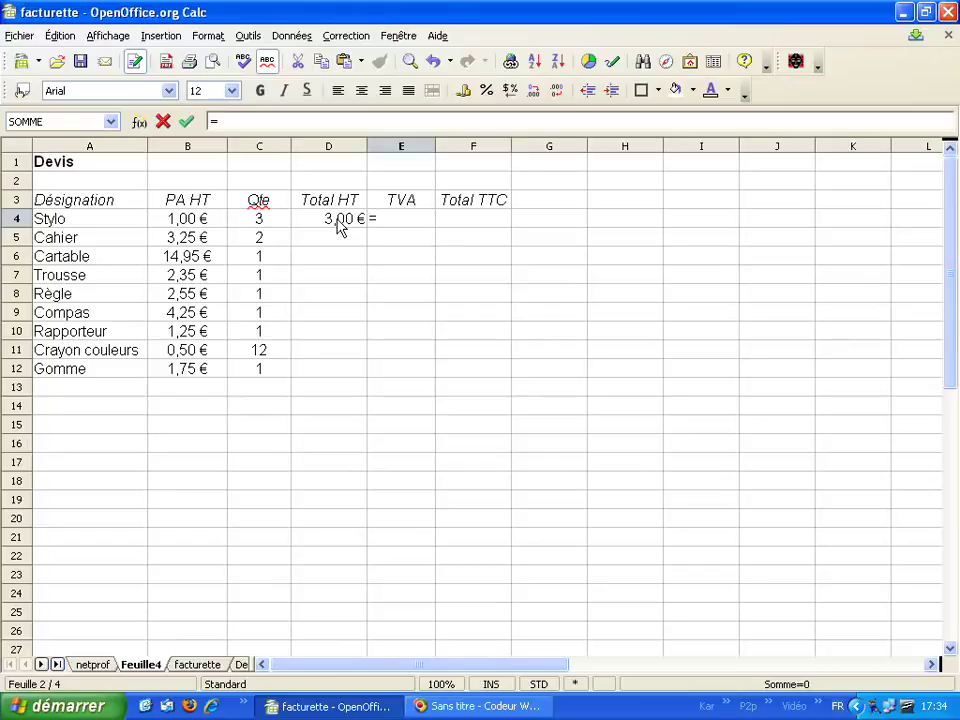
left_click(338, 227)
type("*")
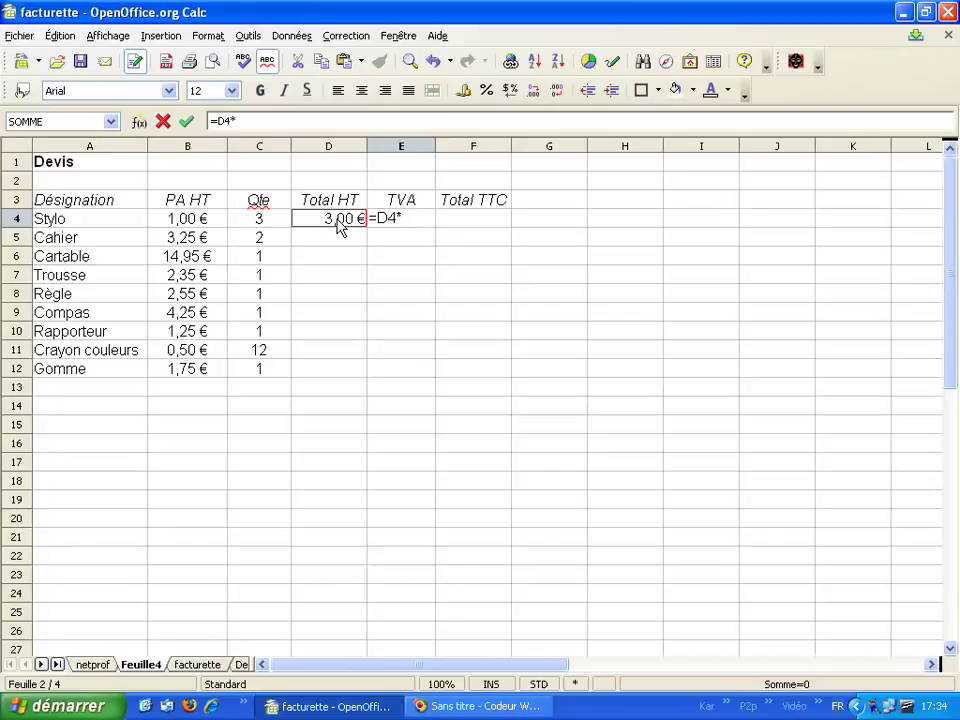
type("0")
type(",")
type("196")
key("Return")
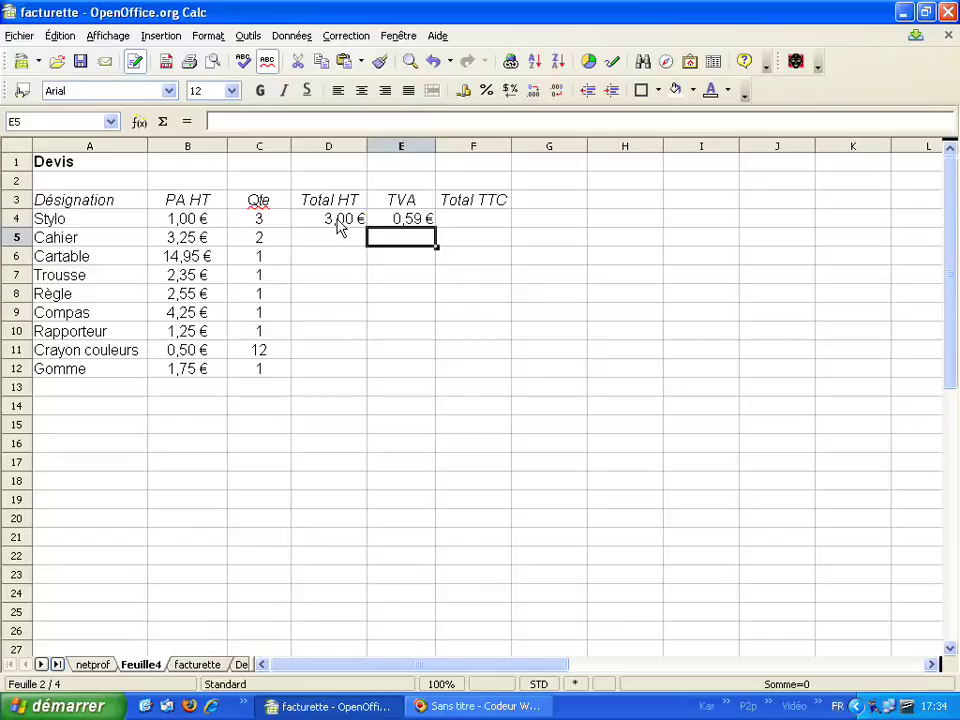
key("Up")
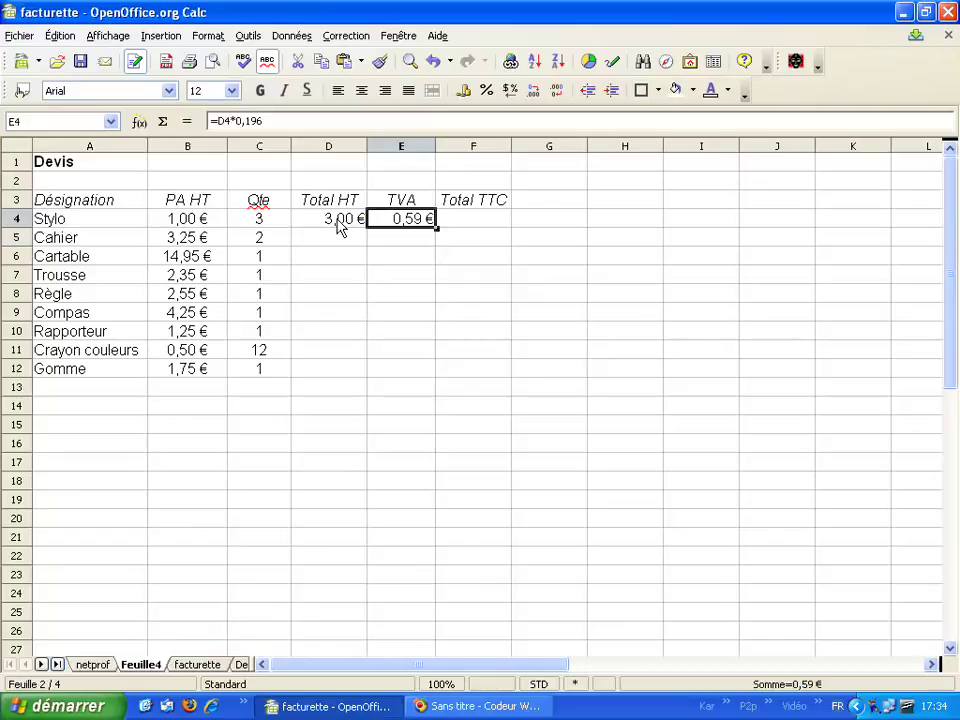
left_click(487, 224)
- Enter =D4+E4 in F4 so the Stylo Total TTC reads 3,59 €
type("=")
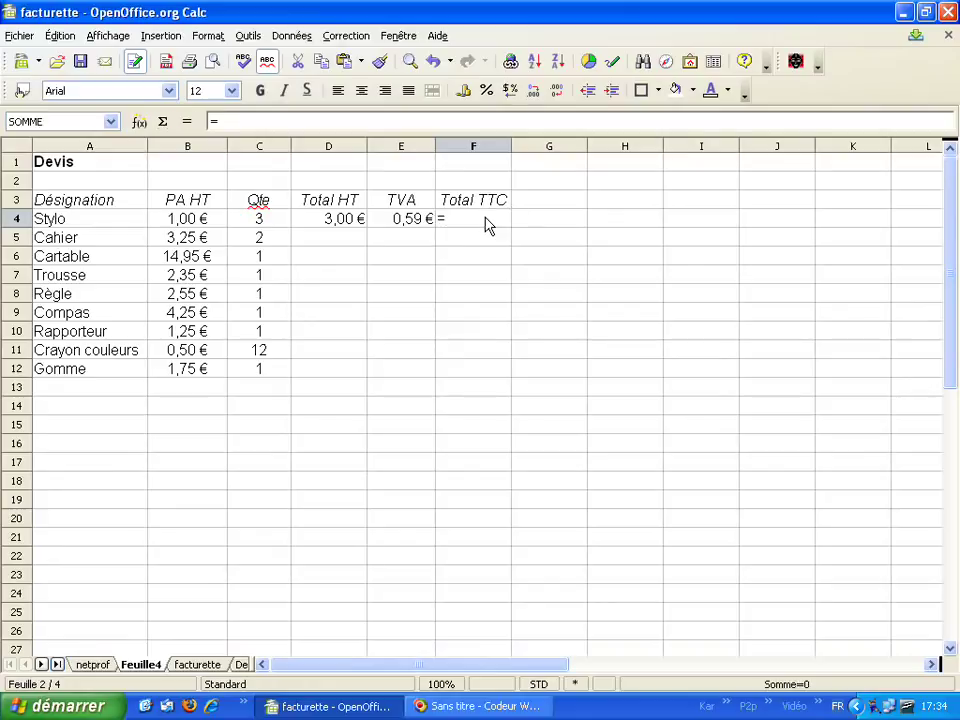
left_click(332, 220)
type("+")
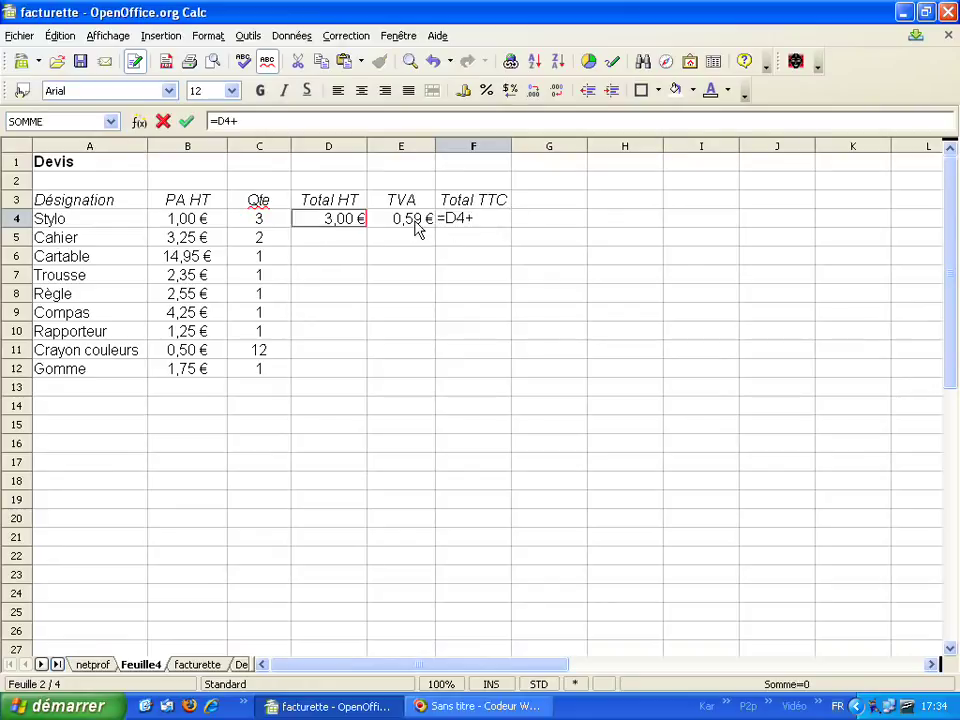
left_click(416, 228)
key("Return")
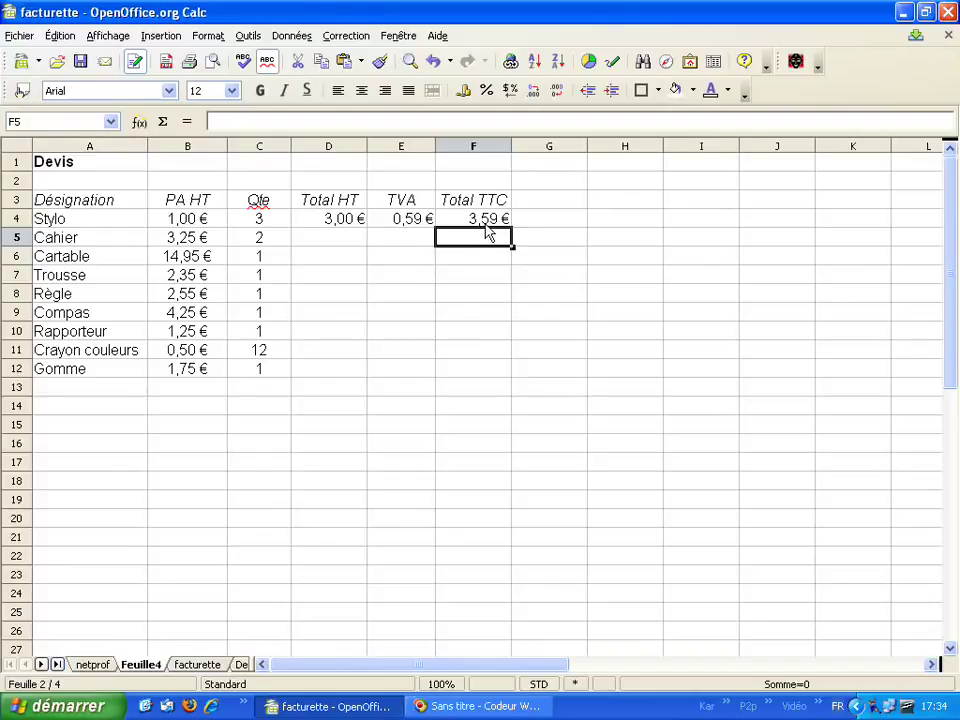
left_click(486, 227)
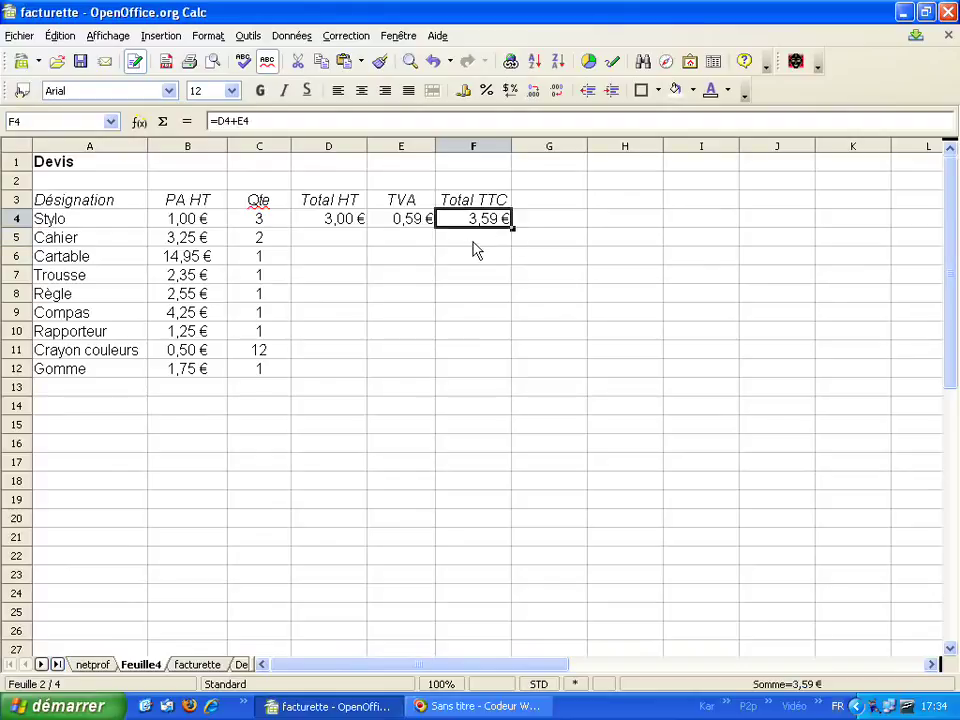
left_click(462, 242)
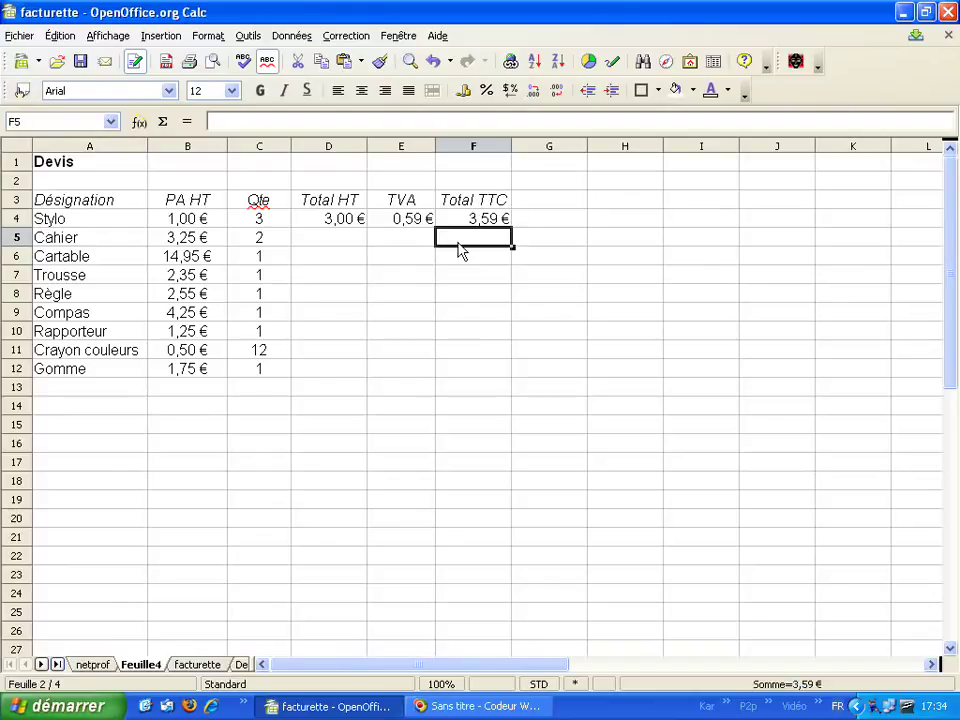
left_click(344, 218)
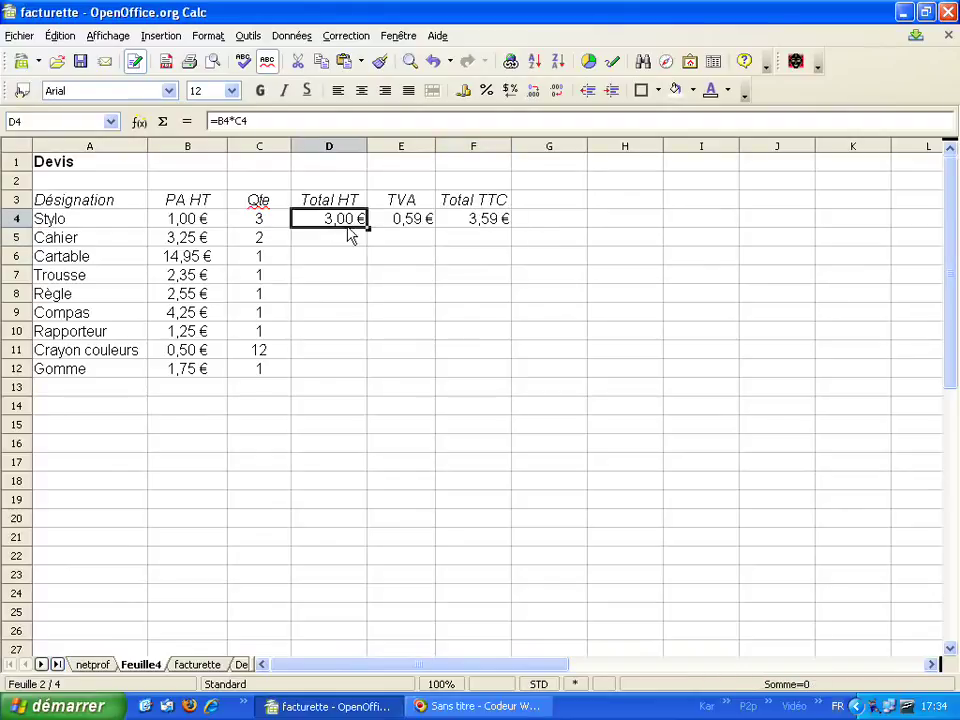
left_click(191, 224)
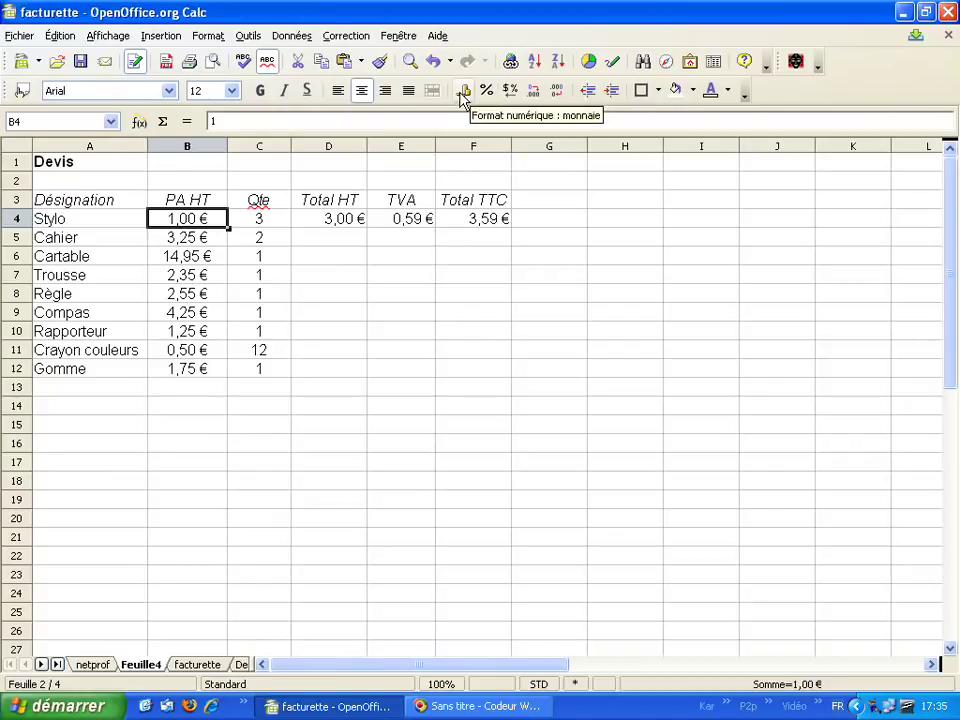
left_click(270, 227)
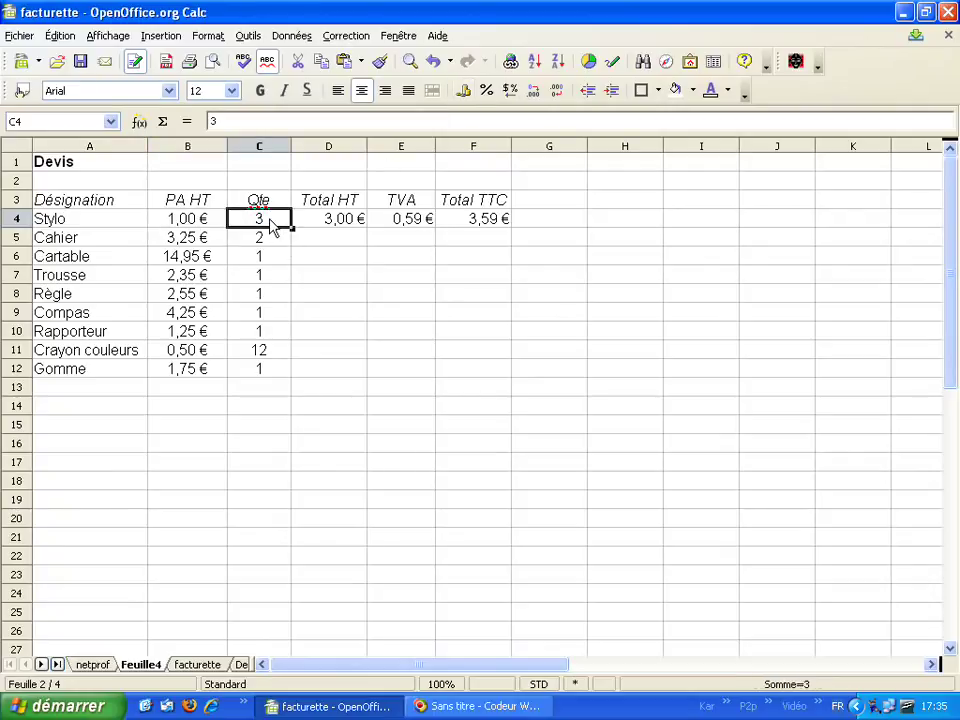
left_click(412, 225)
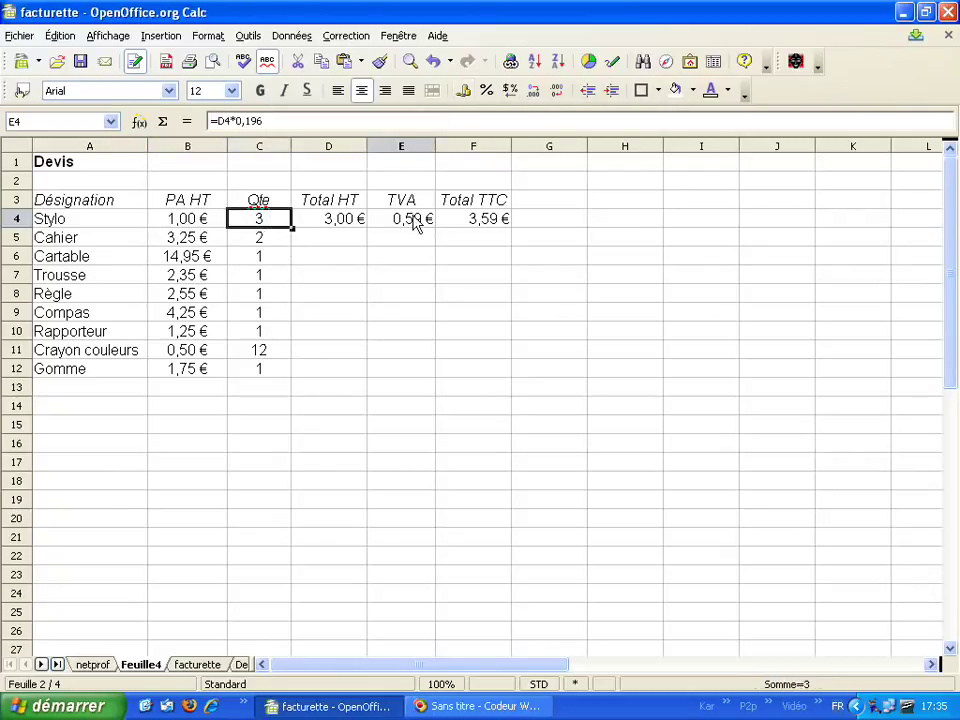
left_click(480, 230)
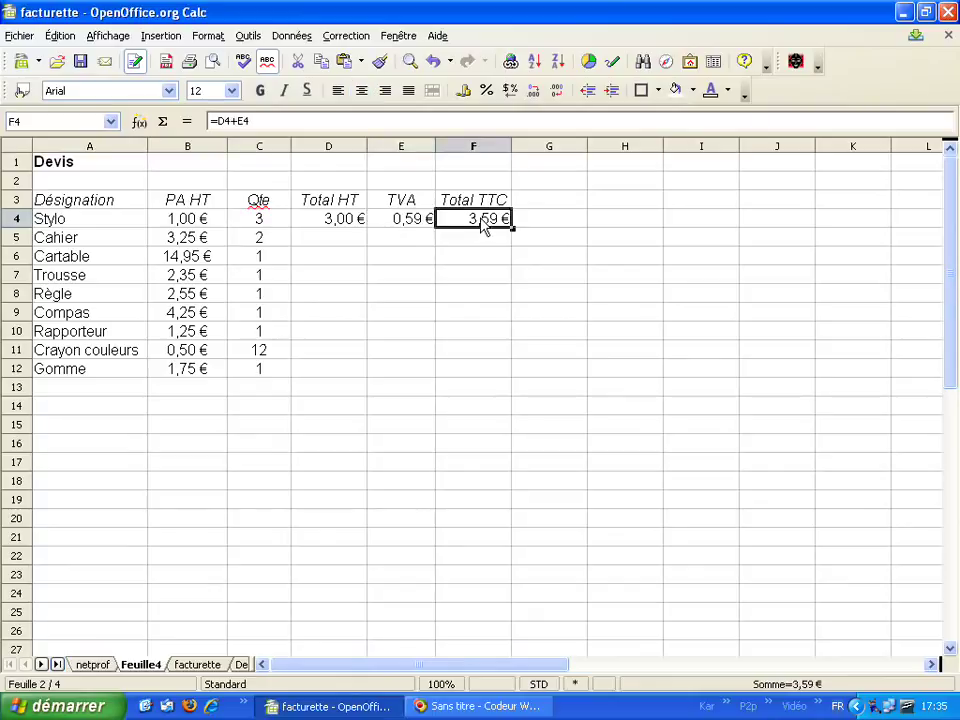
left_click(342, 223)
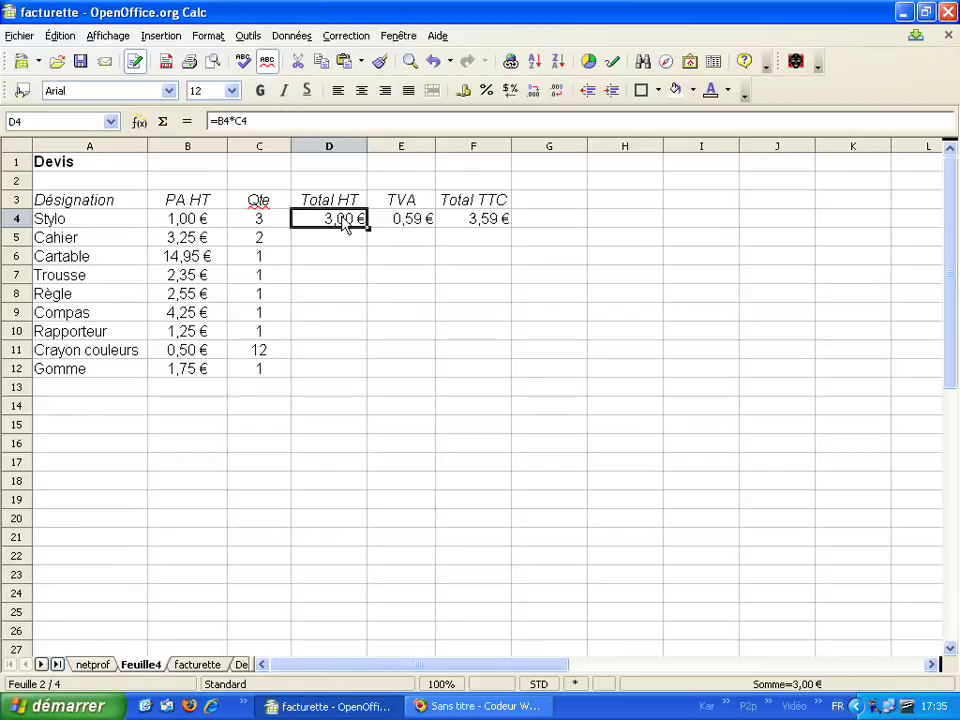
- Autofill the D4:F4 formulas down through row 12 for all nine items
left_click_drag(342, 223, 470, 220)
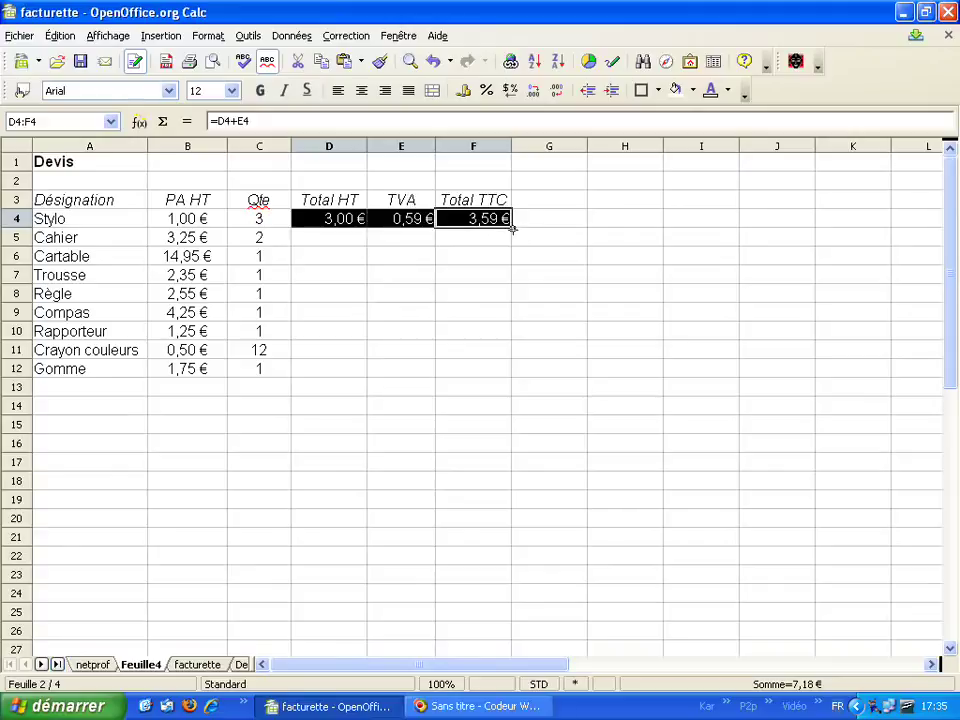
mouse_move(511, 228)
left_mouse_down()
mouse_move(493, 387)
mouse_move(489, 378)
left_mouse_up()
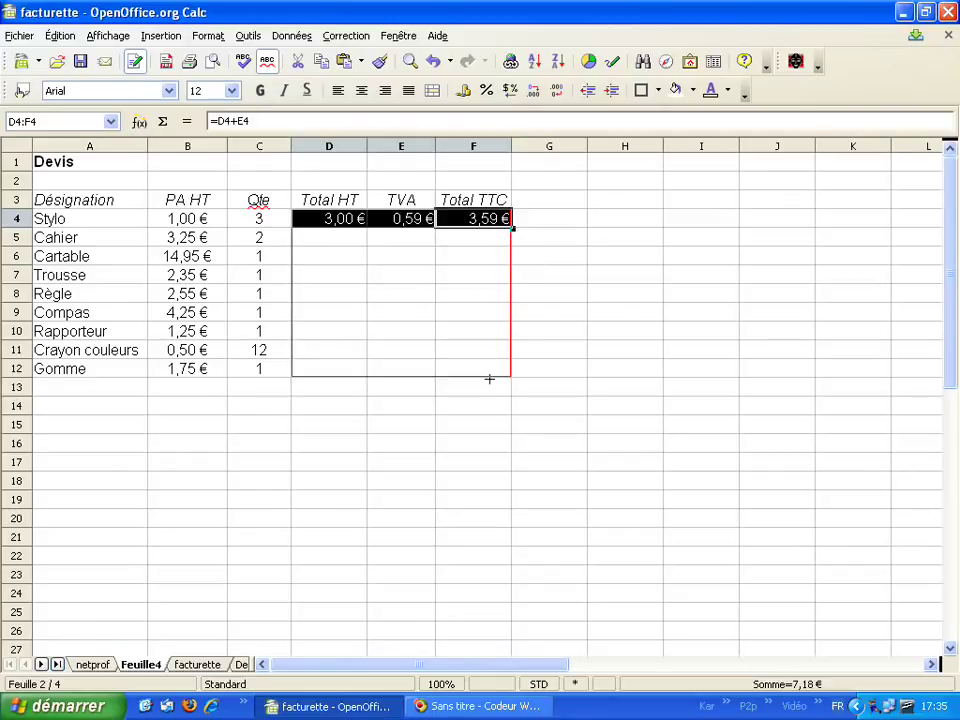
left_click_drag(489, 378, 489, 382)
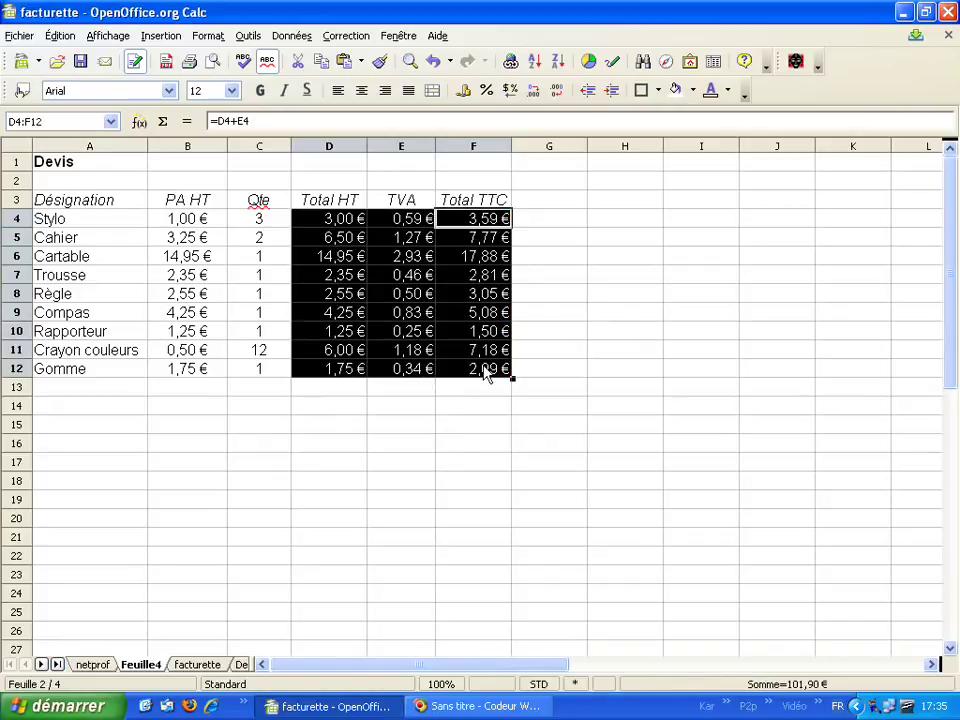
left_click(441, 333)
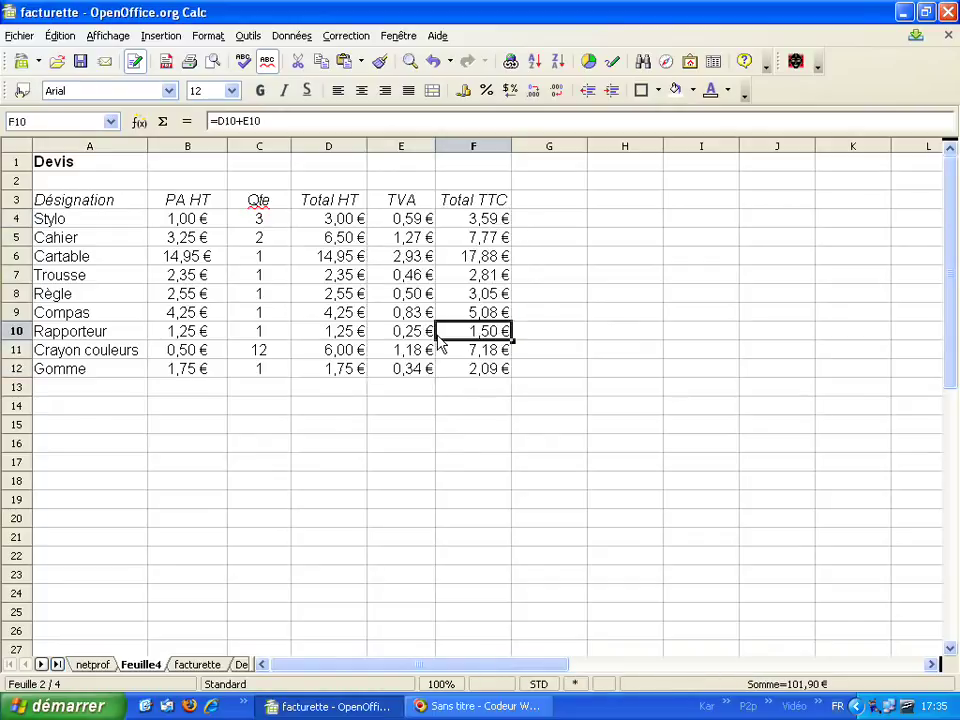
left_click(346, 237)
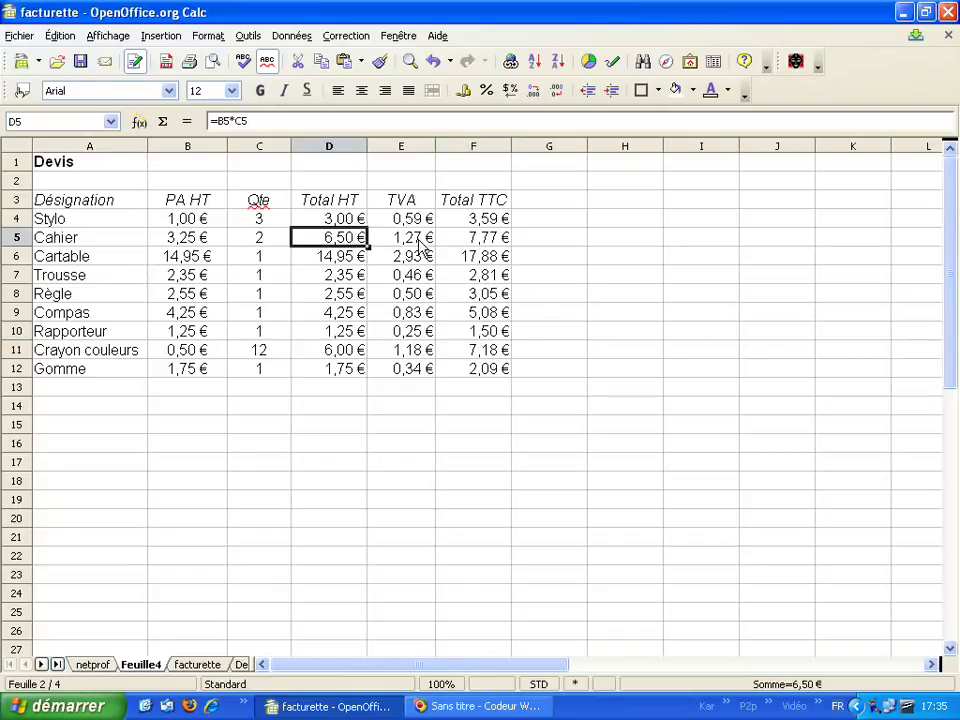
left_click(412, 238)
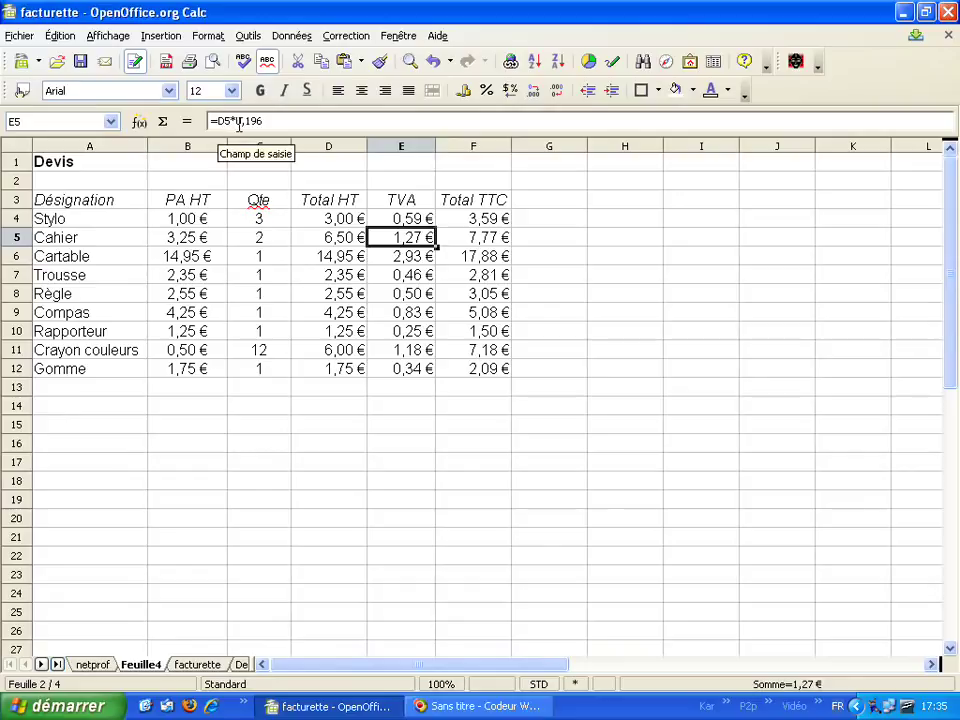
left_click(494, 241)
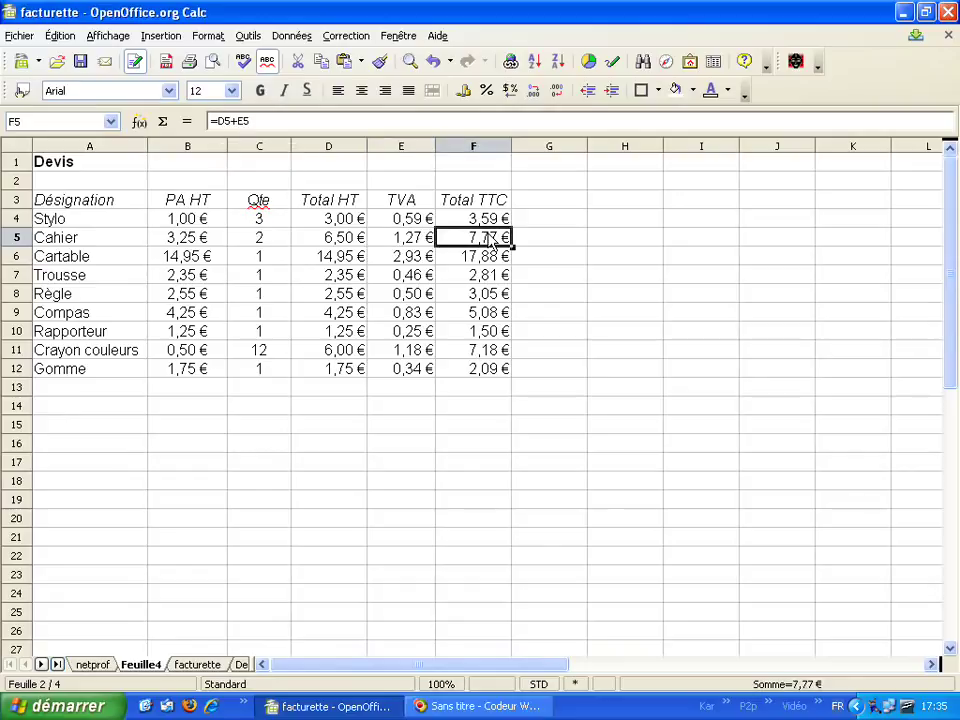
left_click(346, 264)
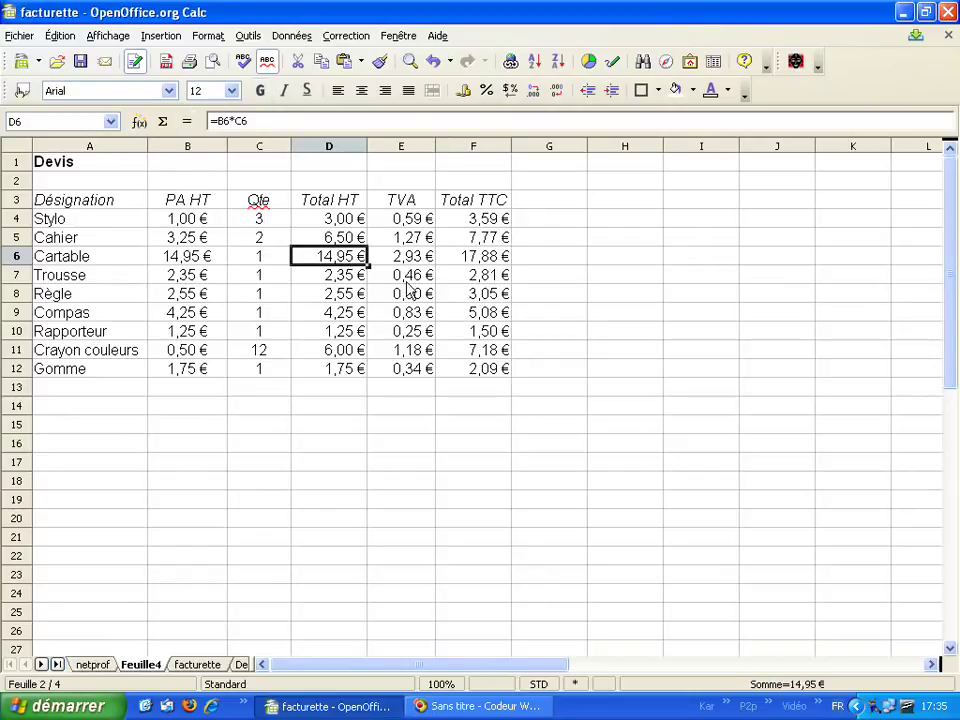
left_click(405, 257)
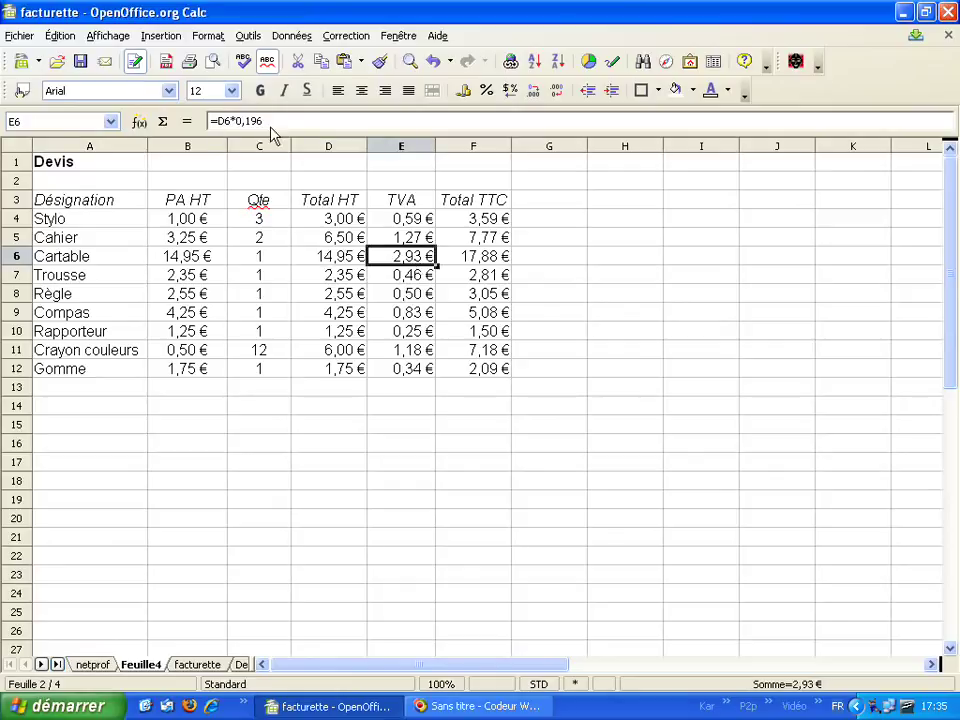
left_click(493, 260)
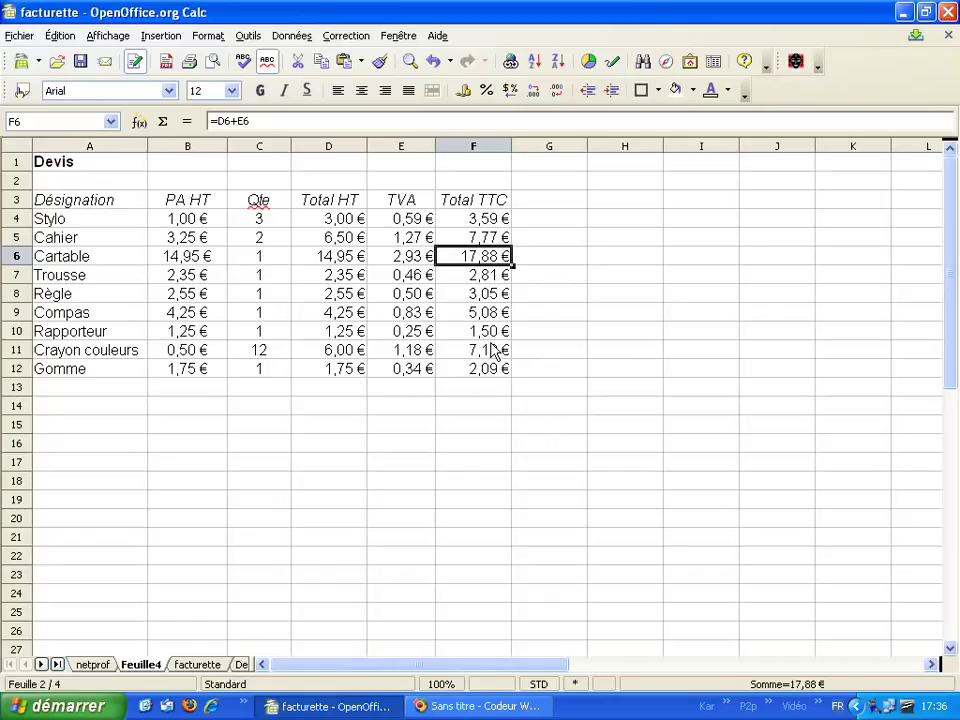
left_click(343, 217)
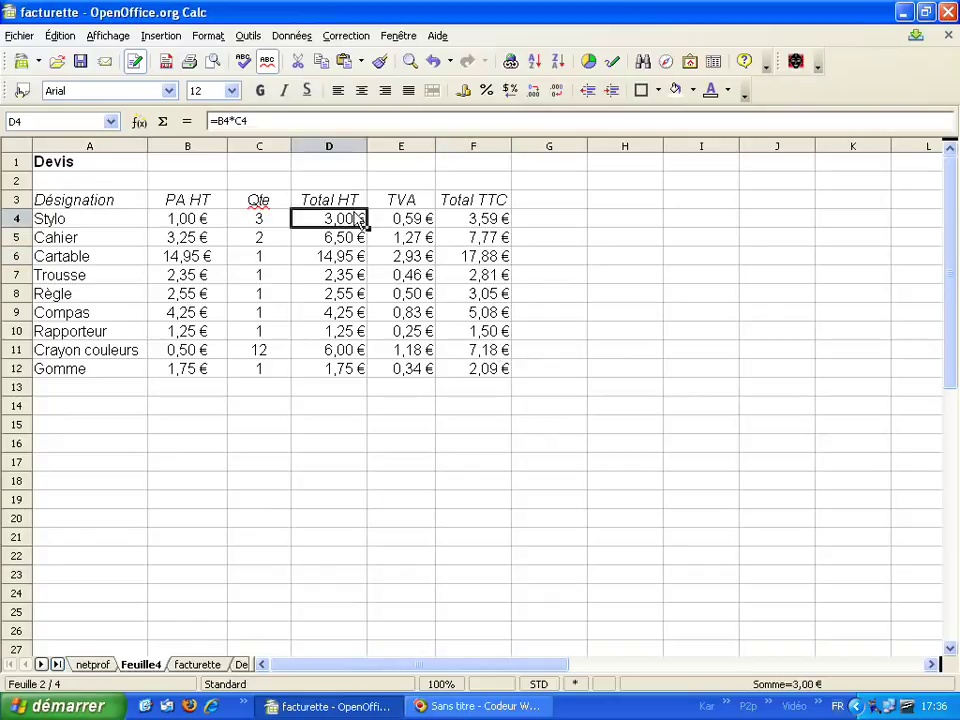
left_click(407, 225)
left_click(489, 223)
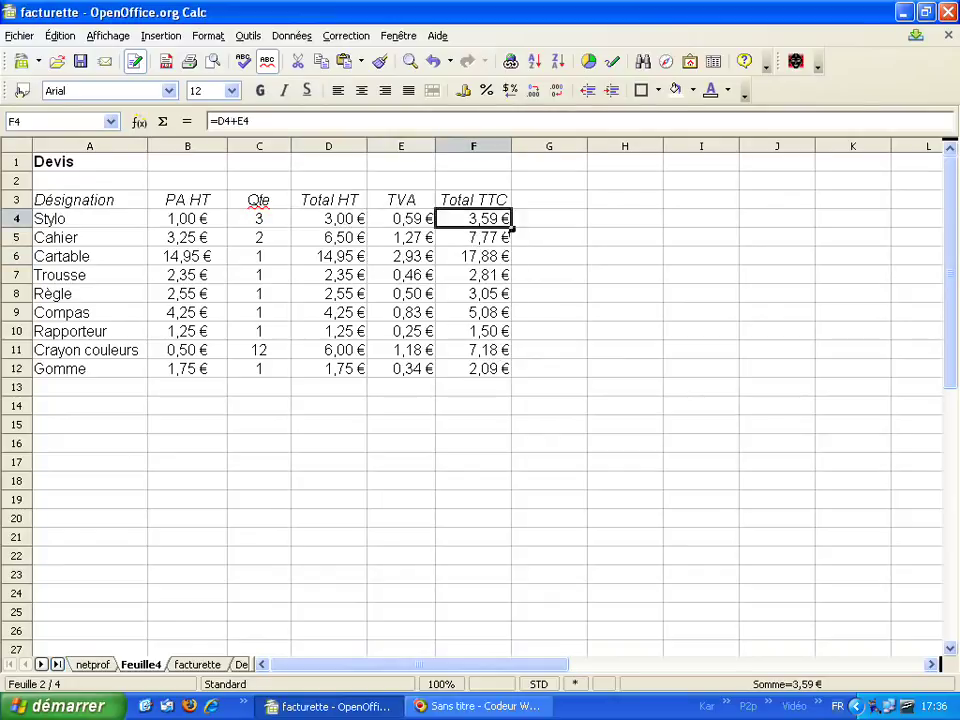
left_click(310, 392)
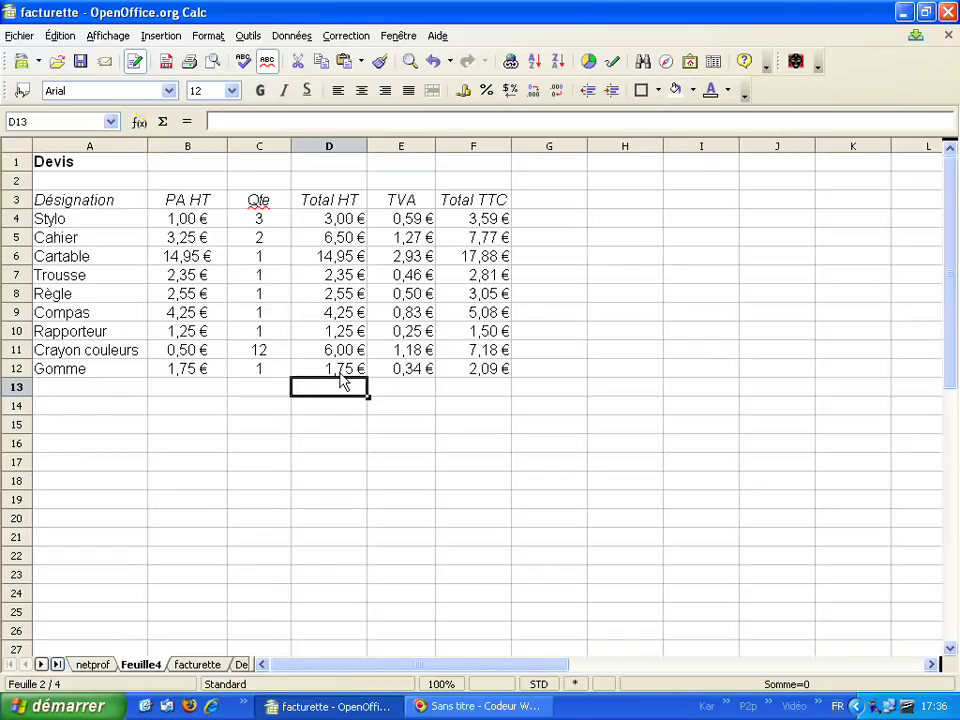
- Build =D4+D5+D6+D7+D8+D9+D10+D11+D12 in D13, totalling 42,60 €
type("=")
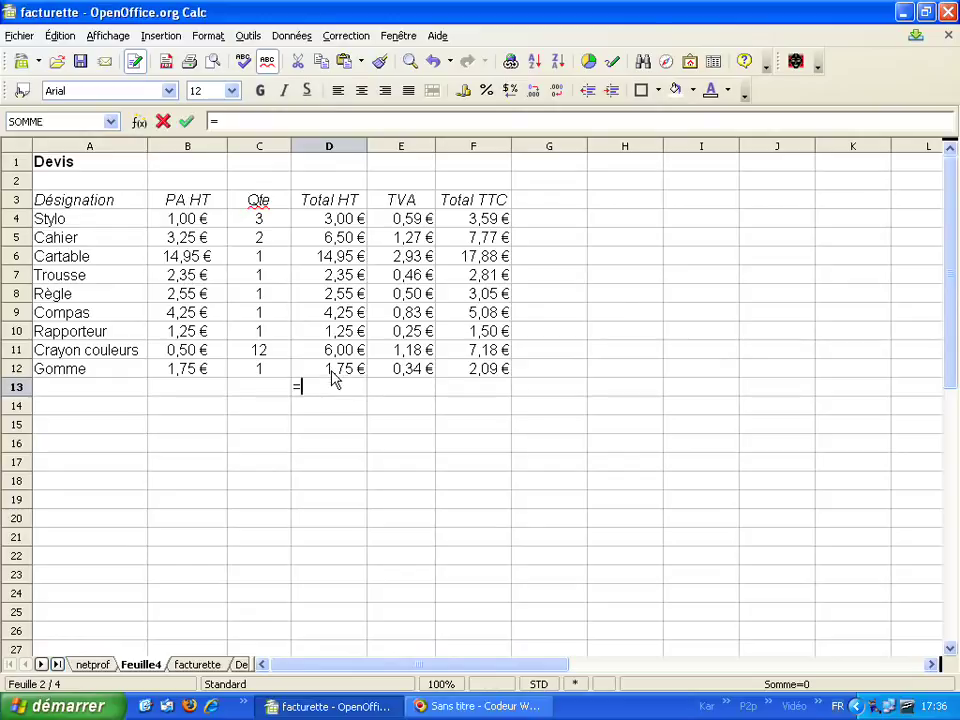
left_click(340, 224)
type("+")
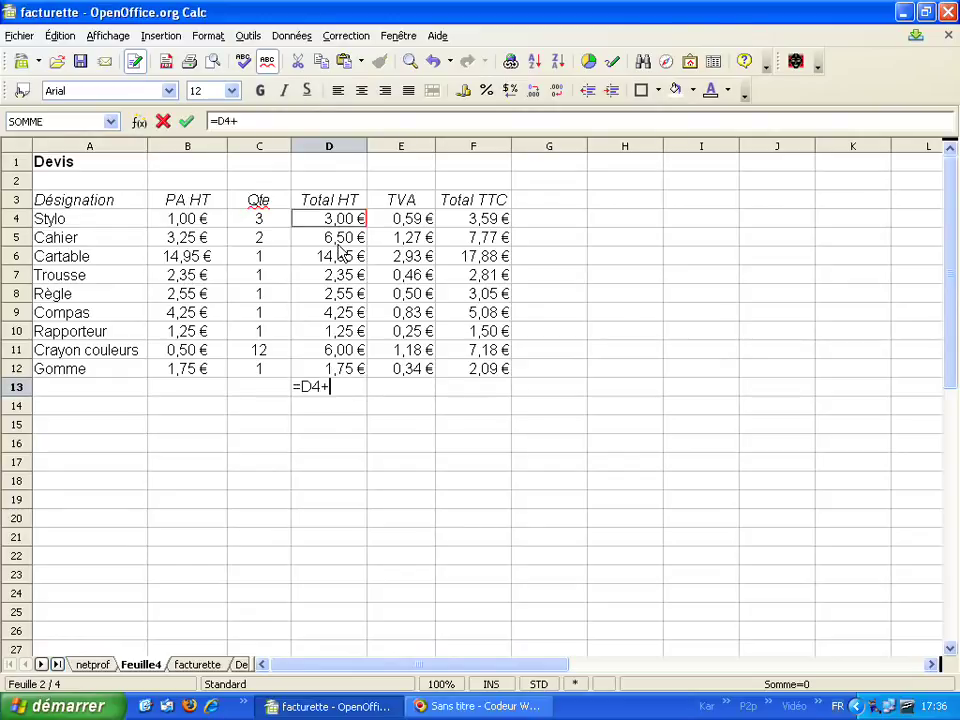
left_click(340, 243)
type("+")
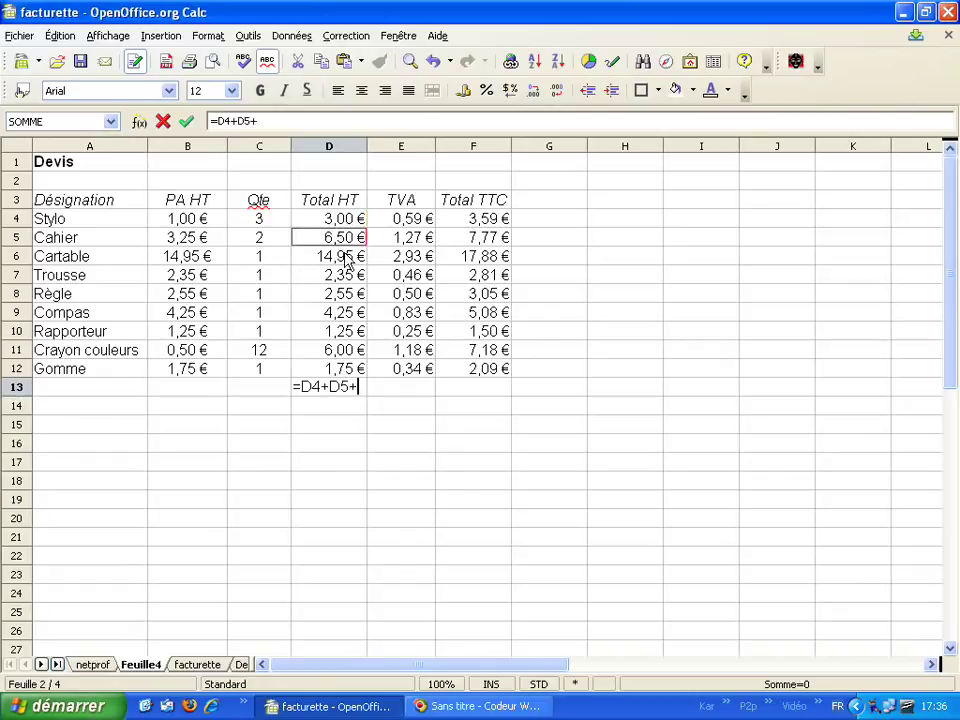
left_click(348, 258)
type("+")
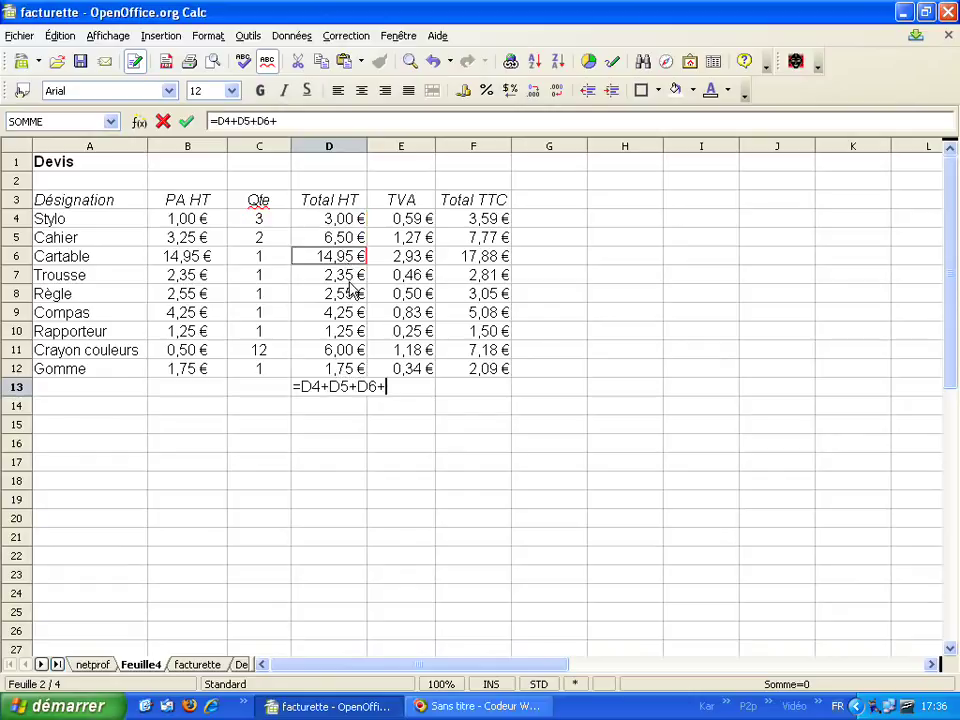
left_click(350, 280)
type("+")
left_click(347, 300)
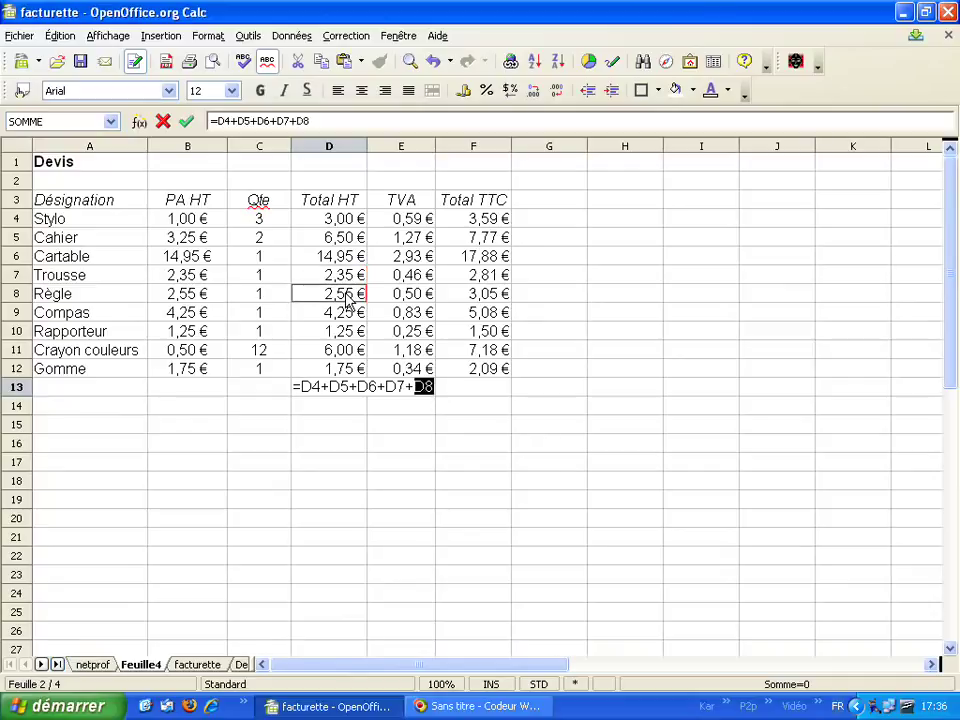
type("+")
left_click(349, 313)
type("+")
left_click(351, 336)
type("+")
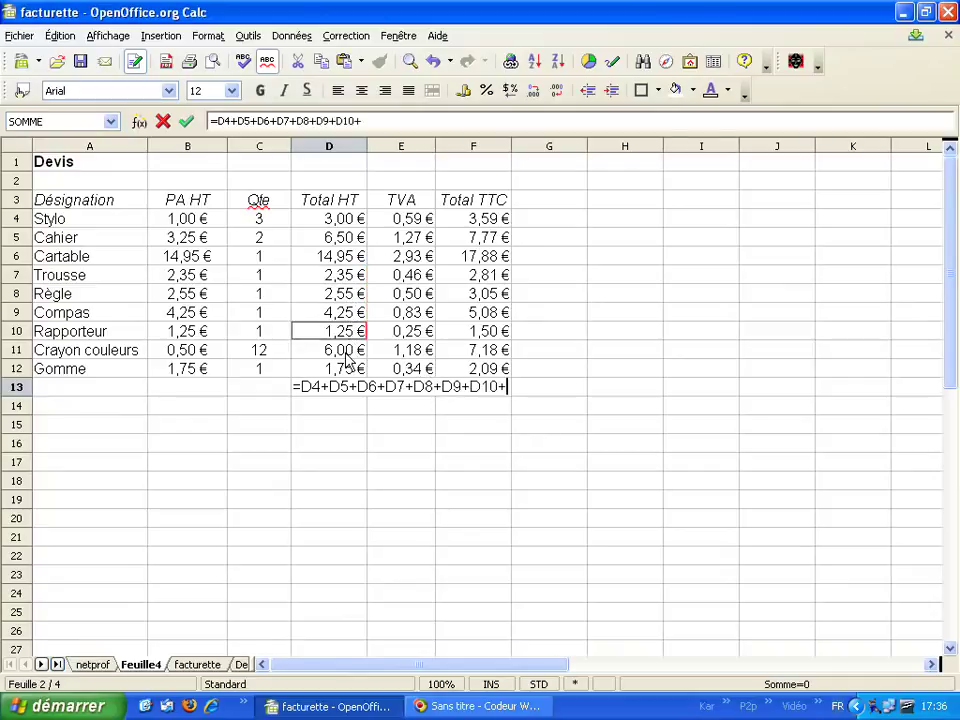
left_click(349, 350)
type("+")
left_click(352, 372)
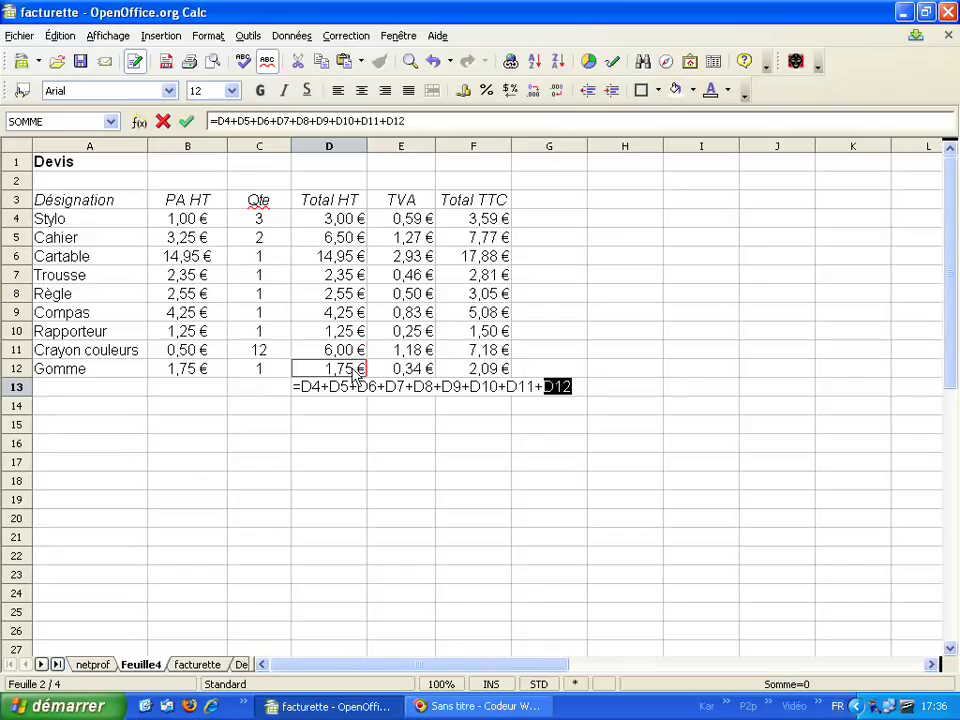
key("Return")
left_click(346, 392)
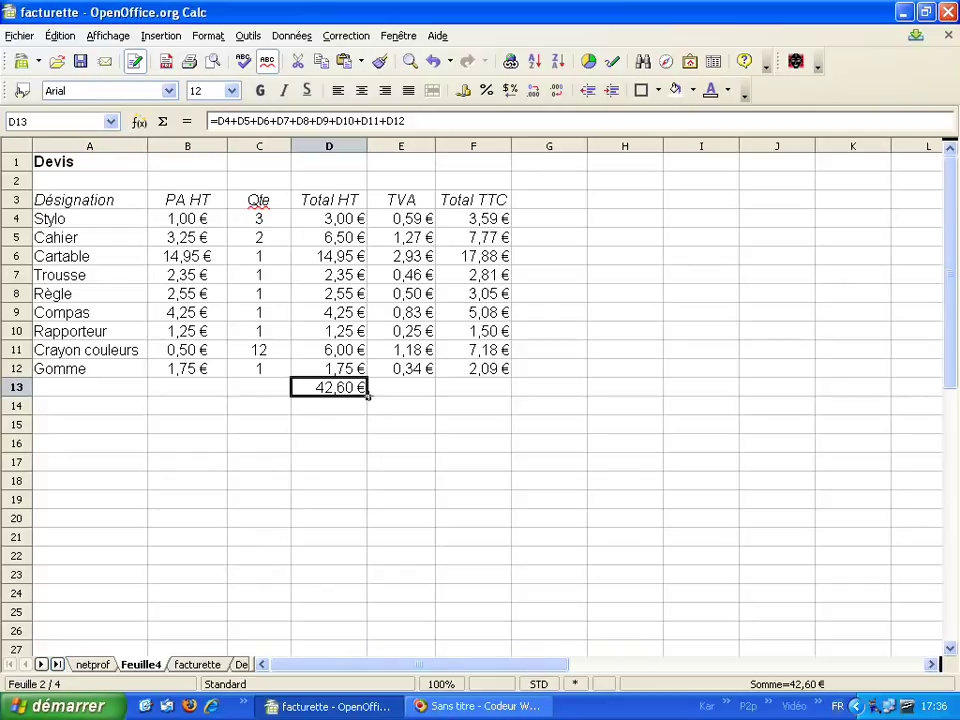
- Copy the D13 sum across to E13 and F13, giving 8,35 € and 50,95 €
left_click_drag(371, 397, 505, 405)
left_click(397, 394)
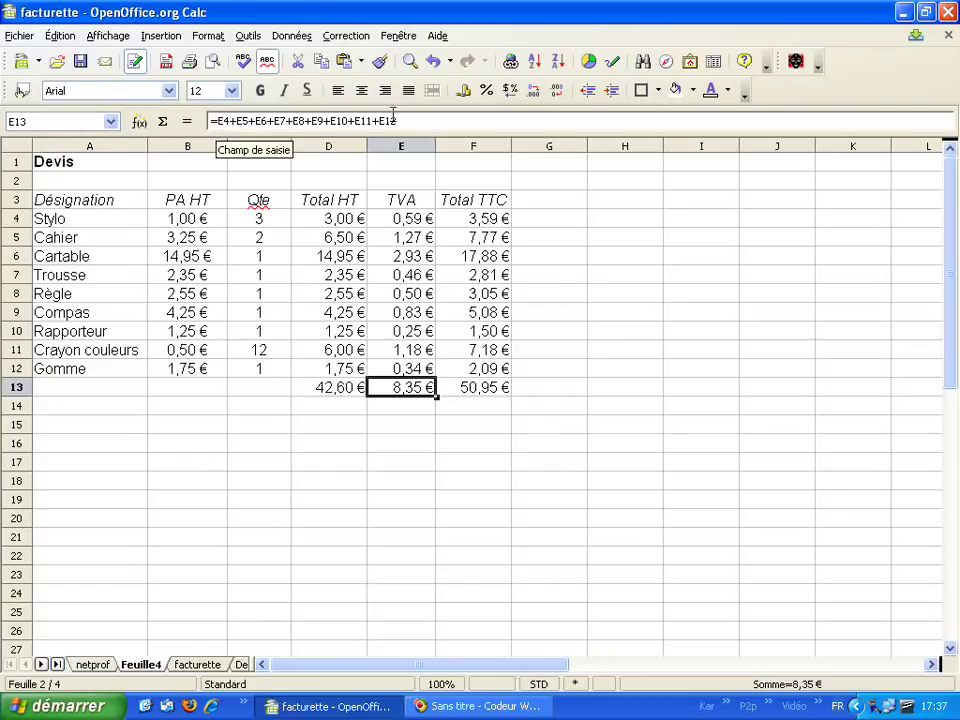
left_click(482, 400)
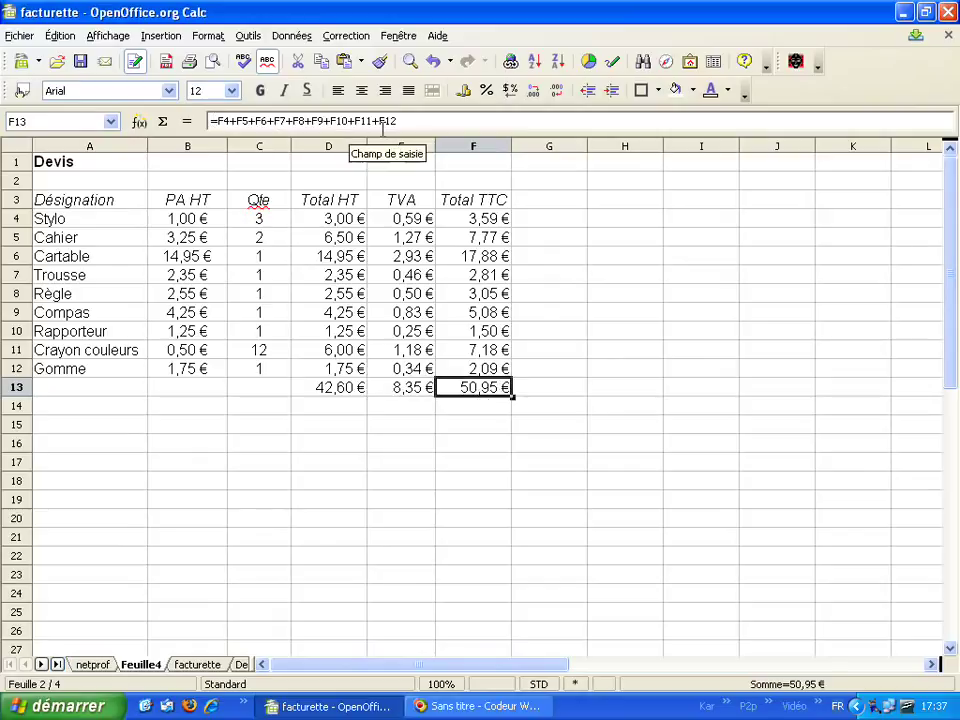
left_click(480, 412)
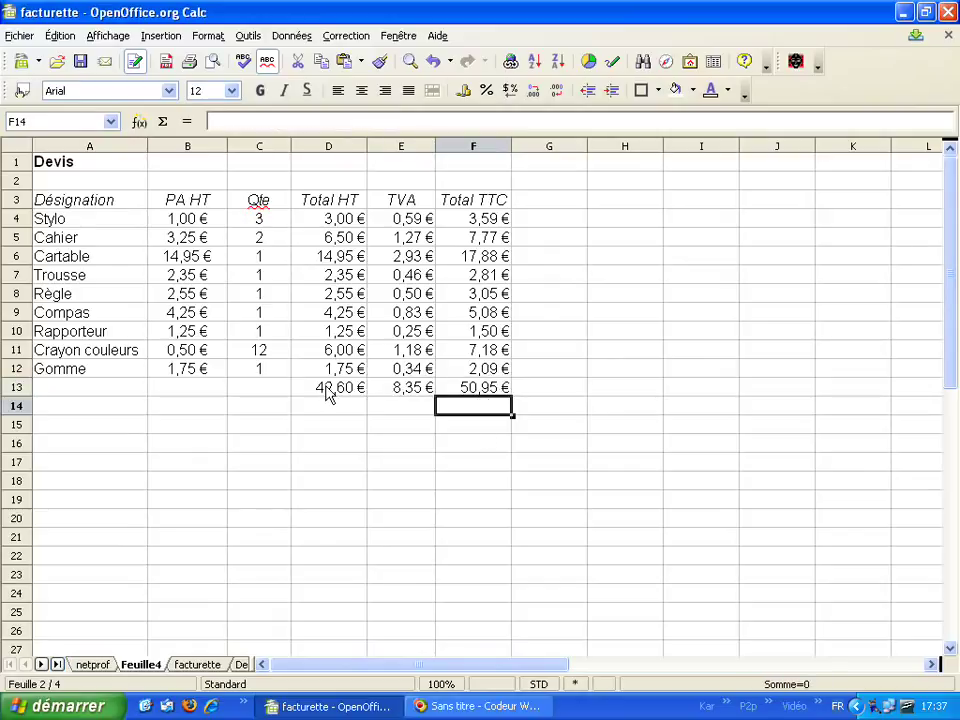
- Review the sum formulas in D13, E13 and F13
left_click_drag(330, 392, 484, 390)
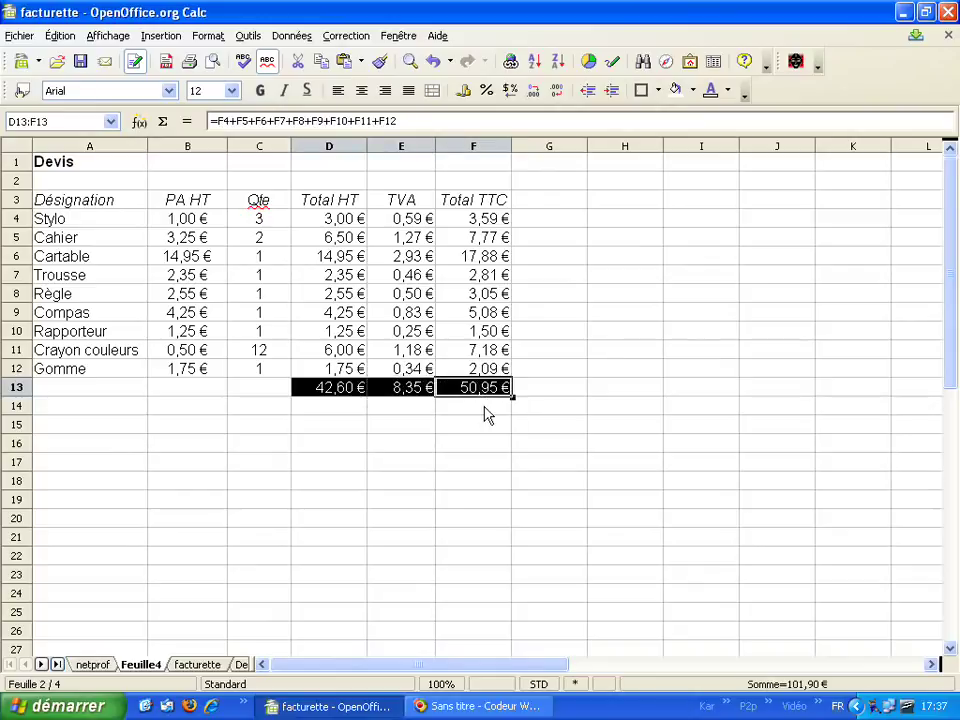
left_click(485, 411)
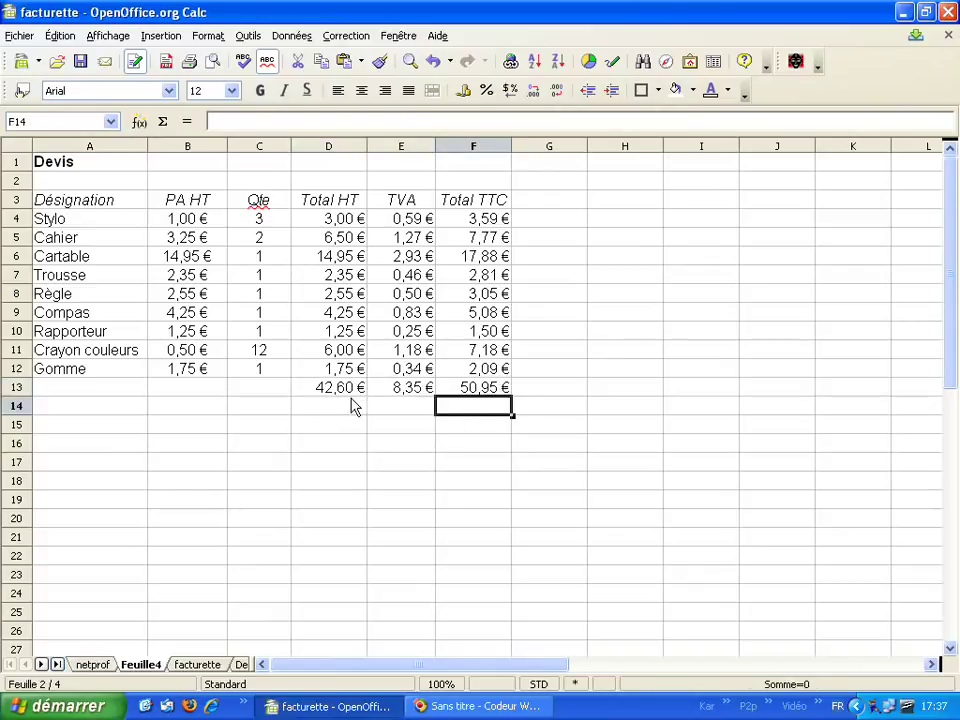
left_click(355, 390)
left_click(415, 395)
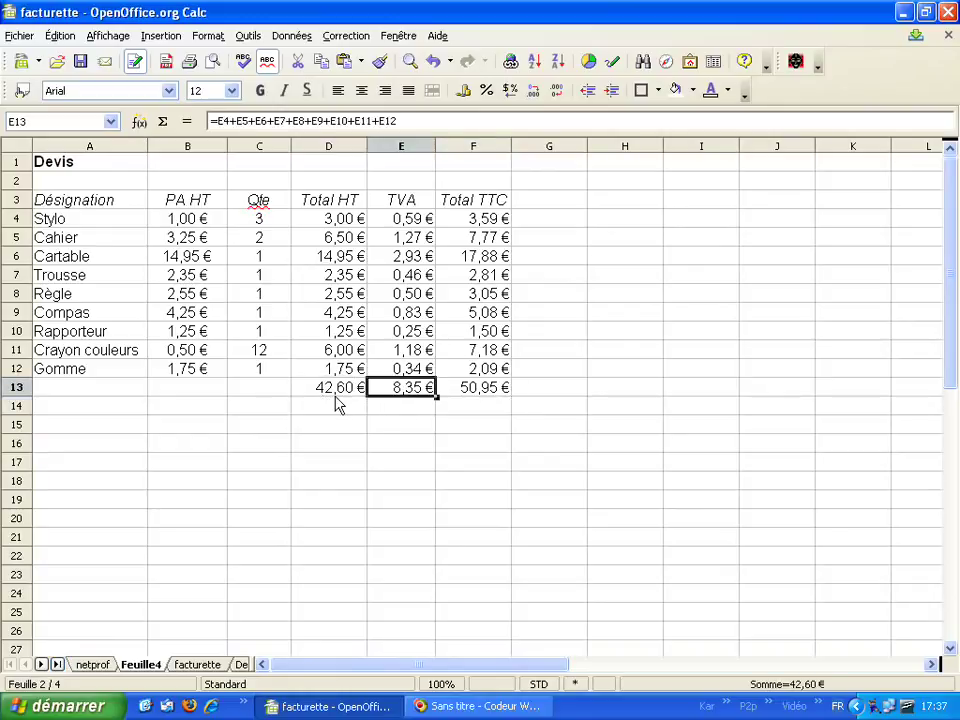
left_click(491, 396)
left_click(397, 395)
left_click(341, 394)
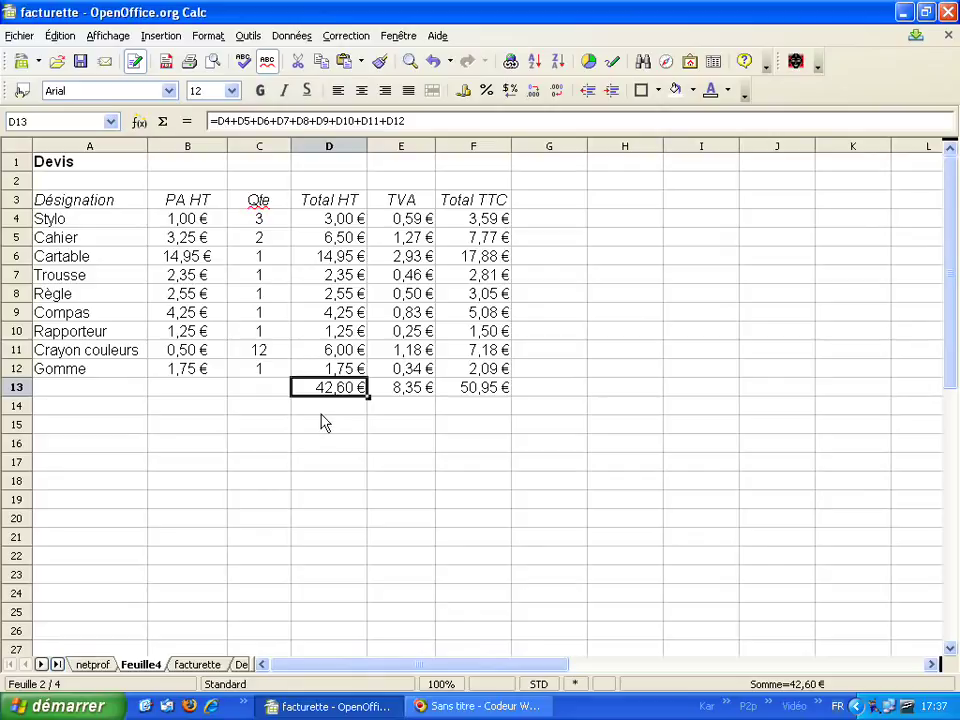
left_click(392, 404)
left_click(347, 404)
- Clear the row 13 totals in D13:F13
left_click_drag(340, 390, 489, 388)
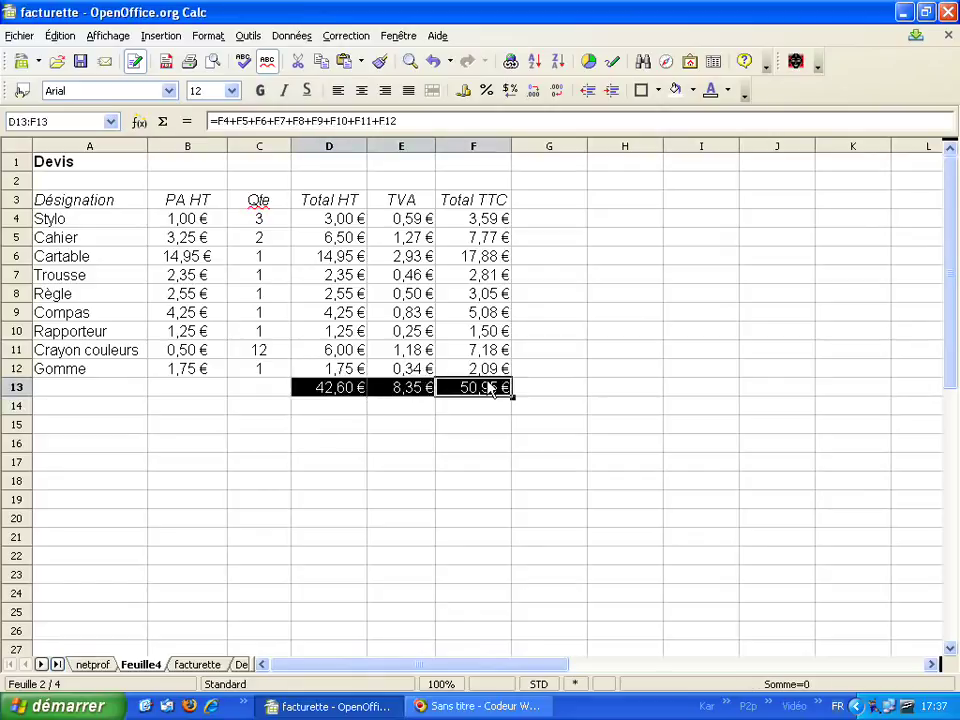
key("Delete")
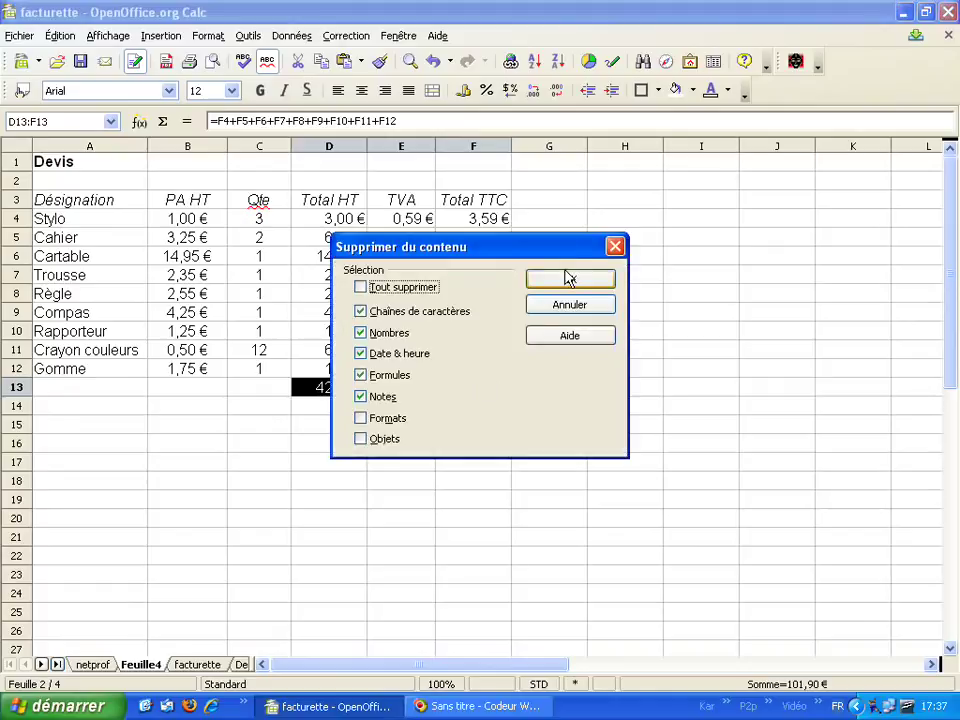
left_click(569, 281)
- Delete all contents of D5:F12, the calculated amounts from Cahier to Gomme
left_click_drag(325, 240, 478, 378)
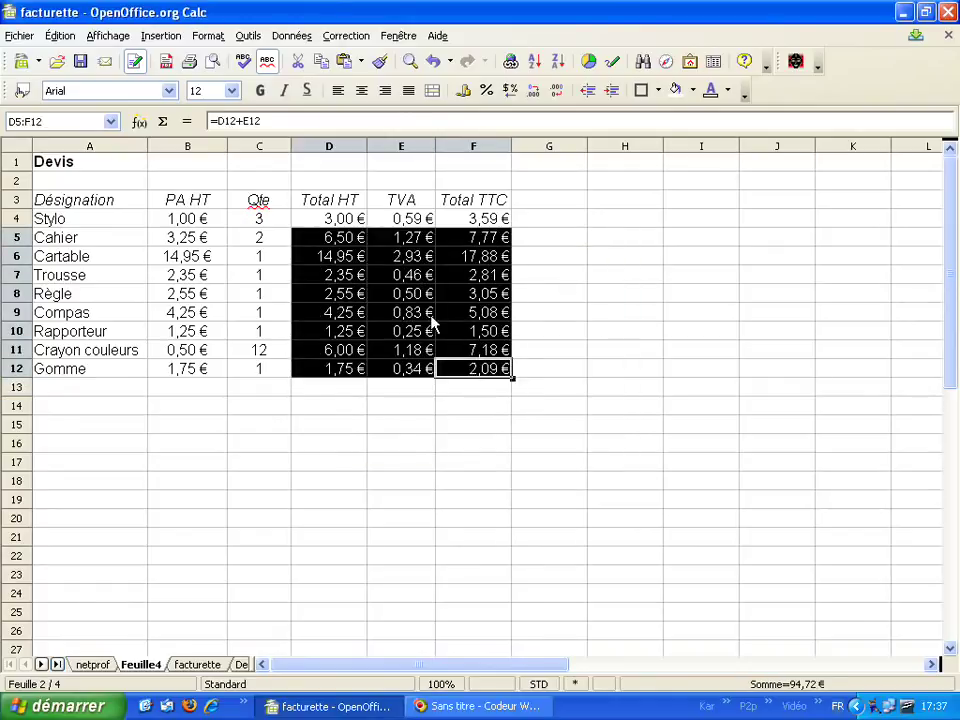
key("Delete")
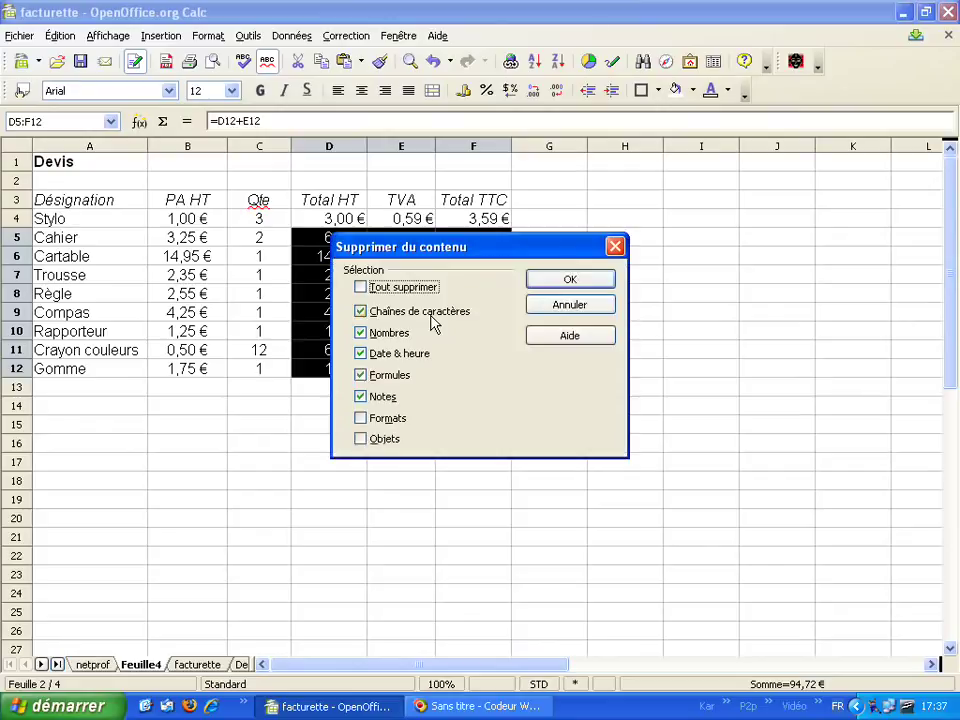
left_click(361, 288)
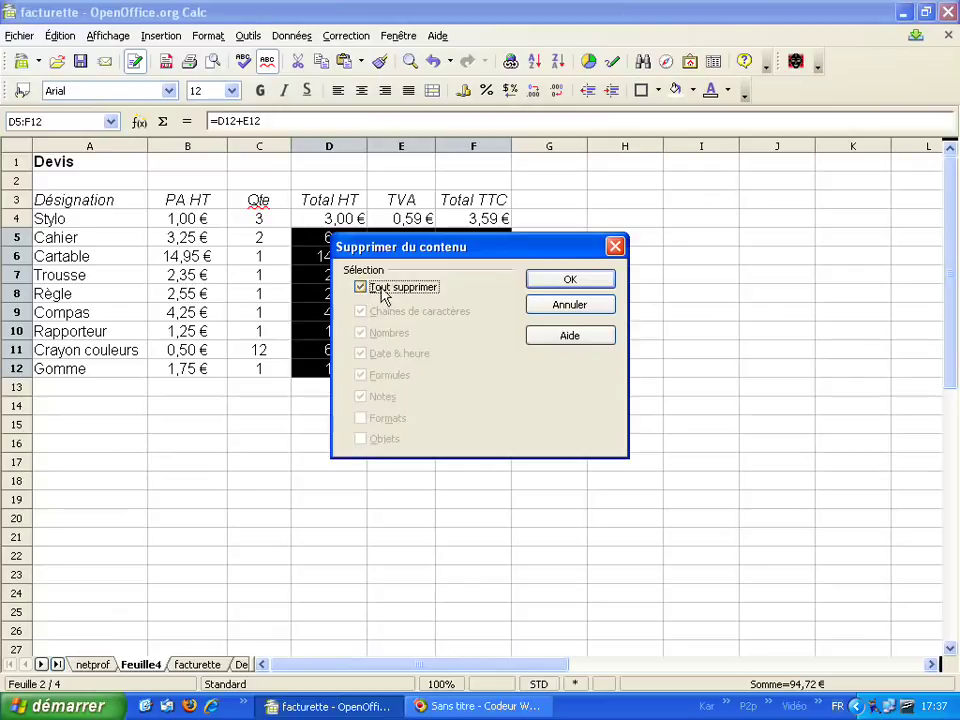
left_click(565, 287)
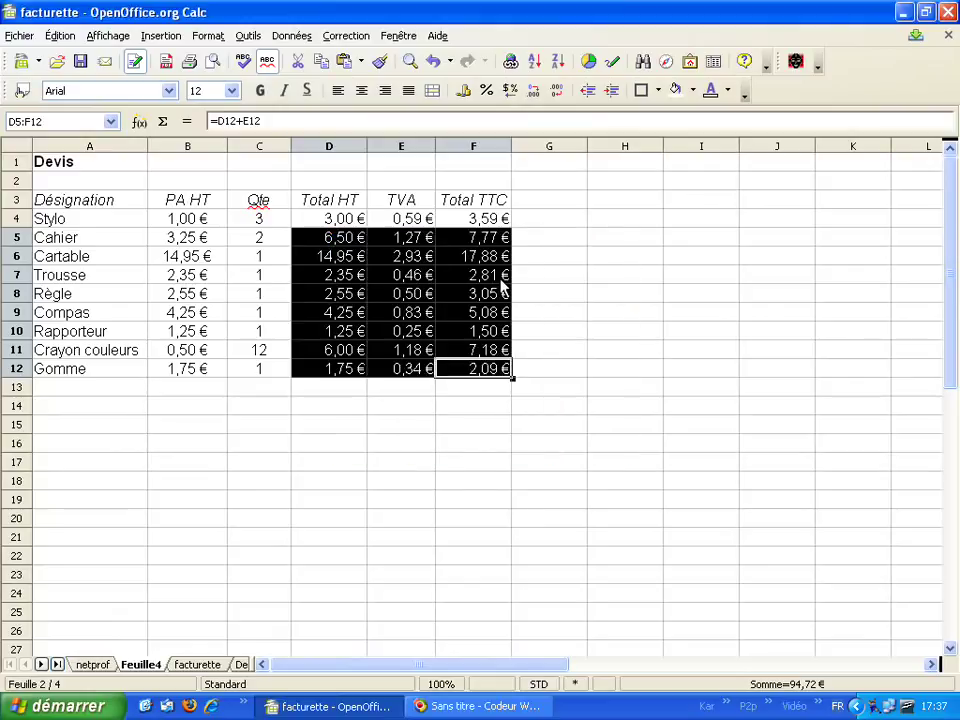
left_click(453, 281)
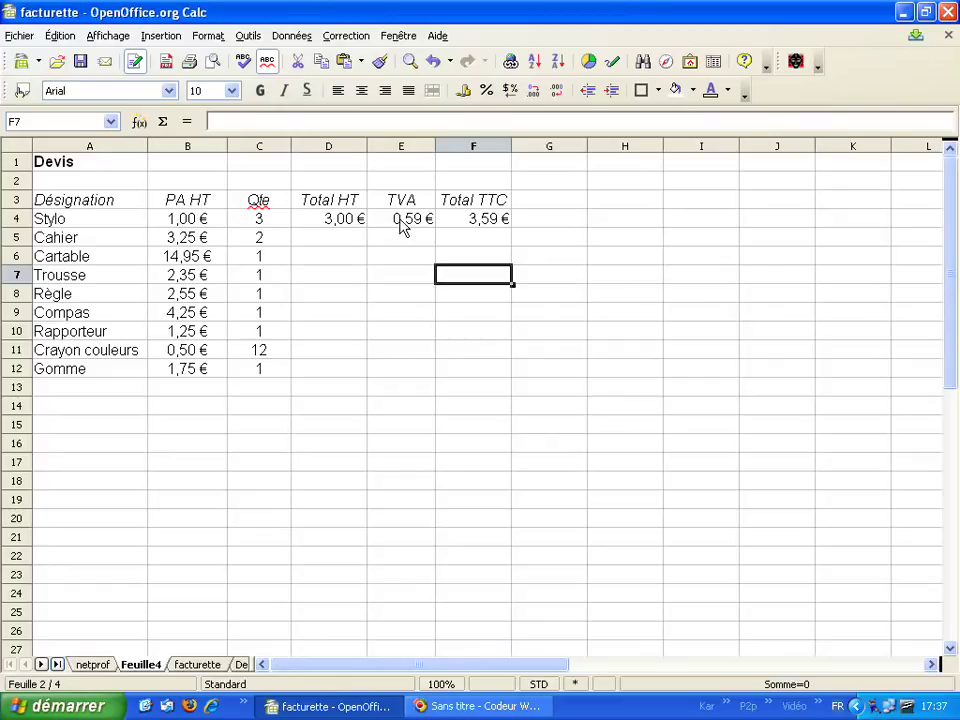
- Delete E4:F4, keeping only D4's =B4*C4 Total HT of 3,00 €
left_click_drag(399, 227, 483, 228)
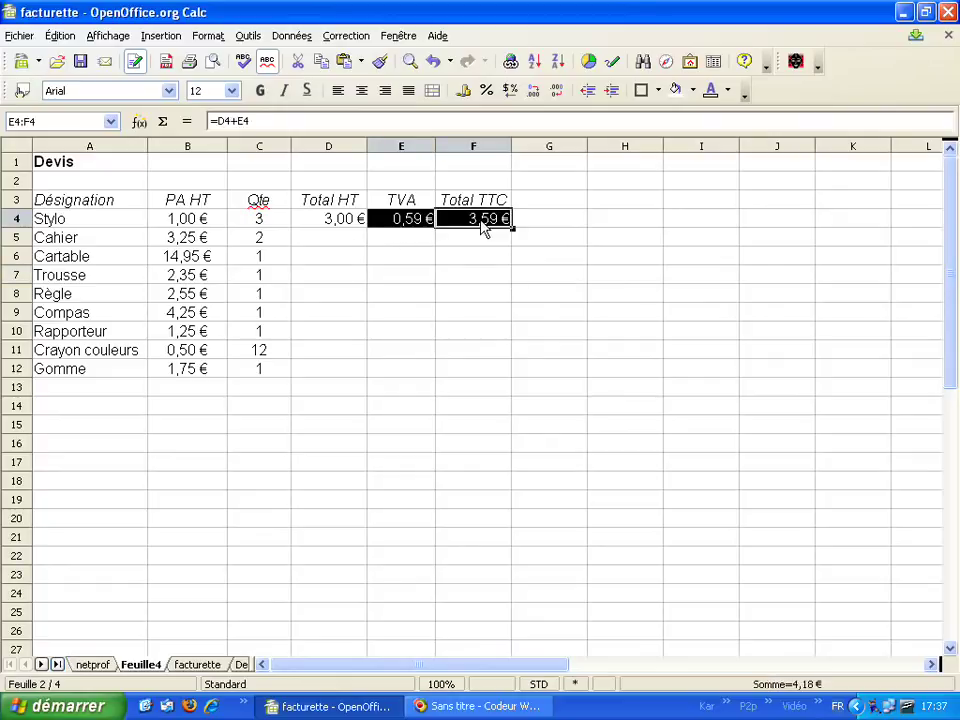
key("Delete")
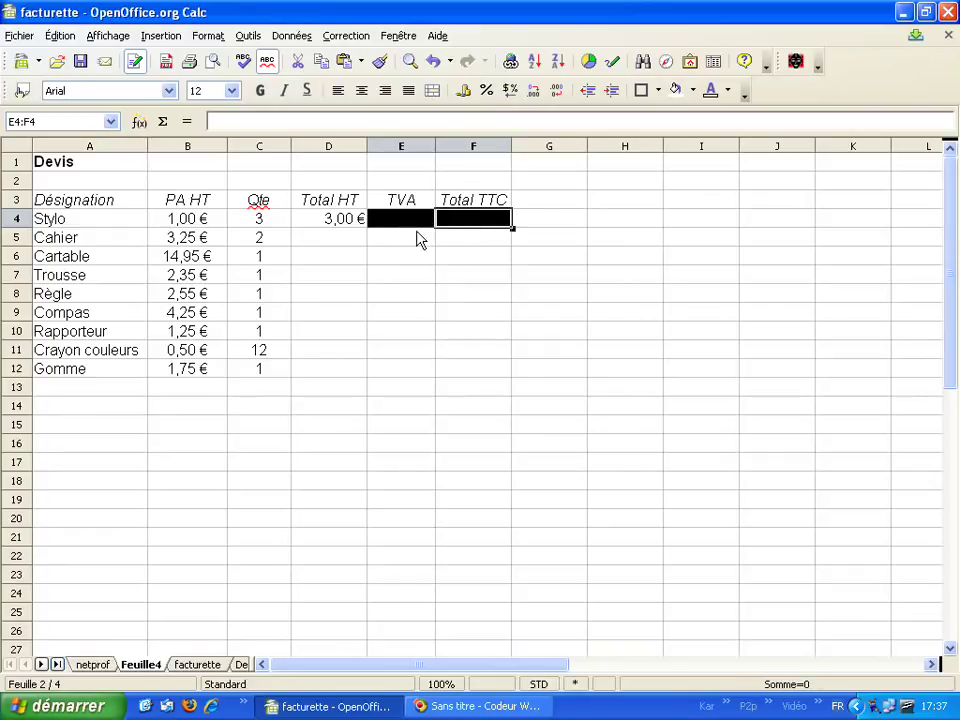
left_click(419, 240)
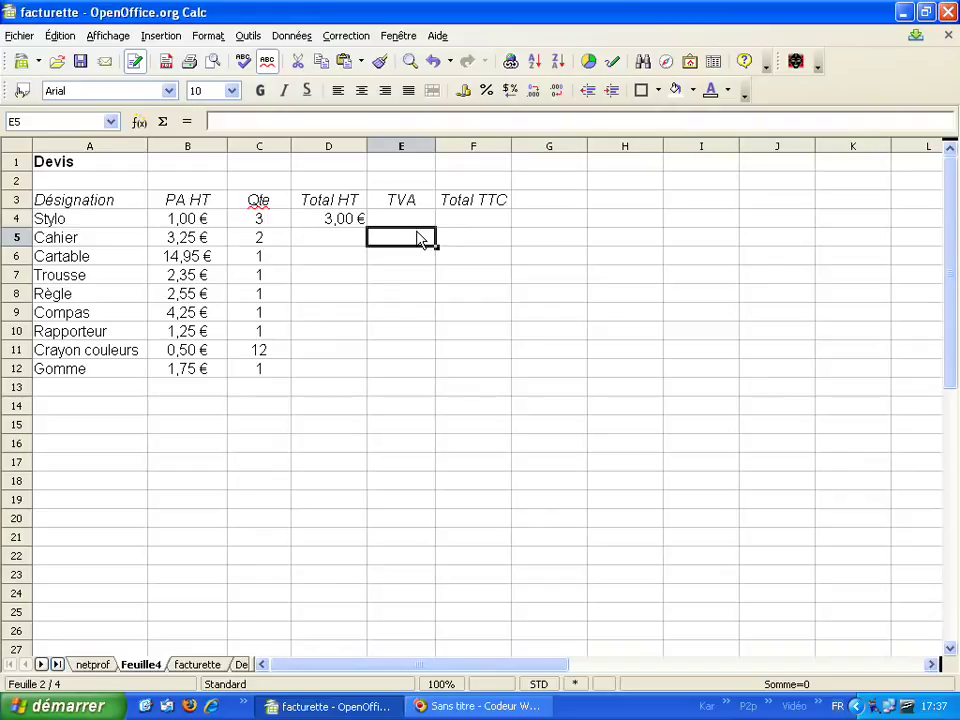
left_click(331, 208)
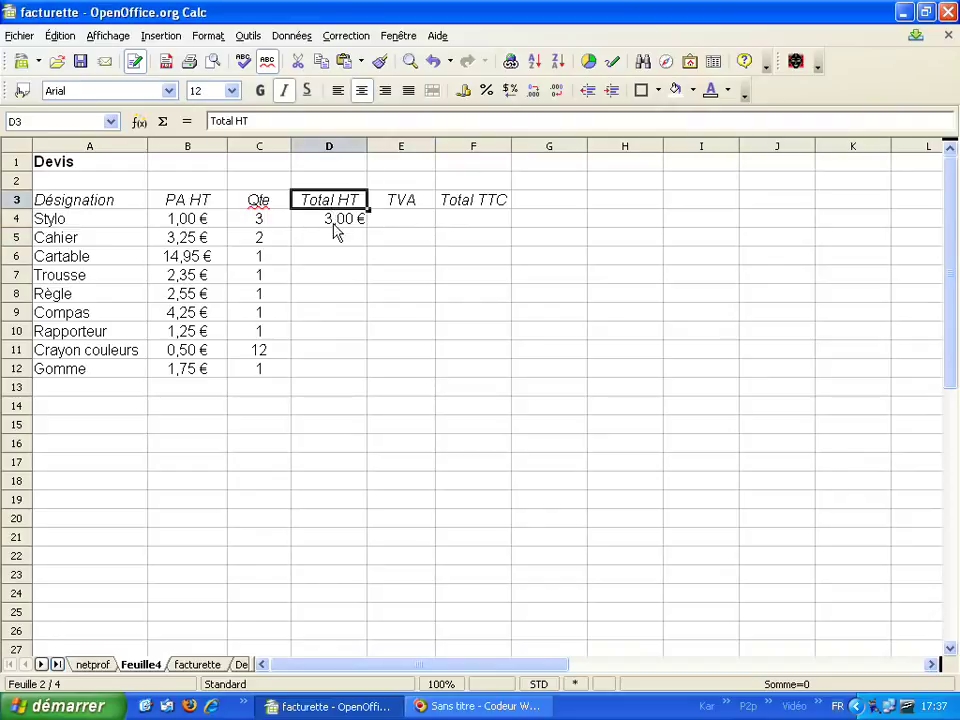
left_click(333, 225)
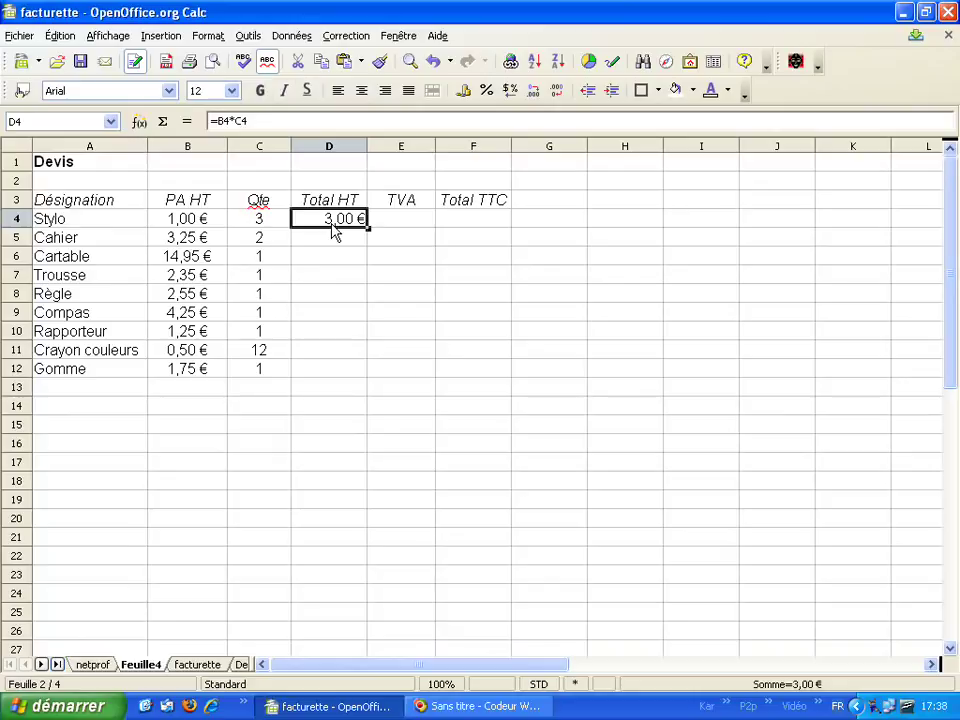
left_click(396, 219)
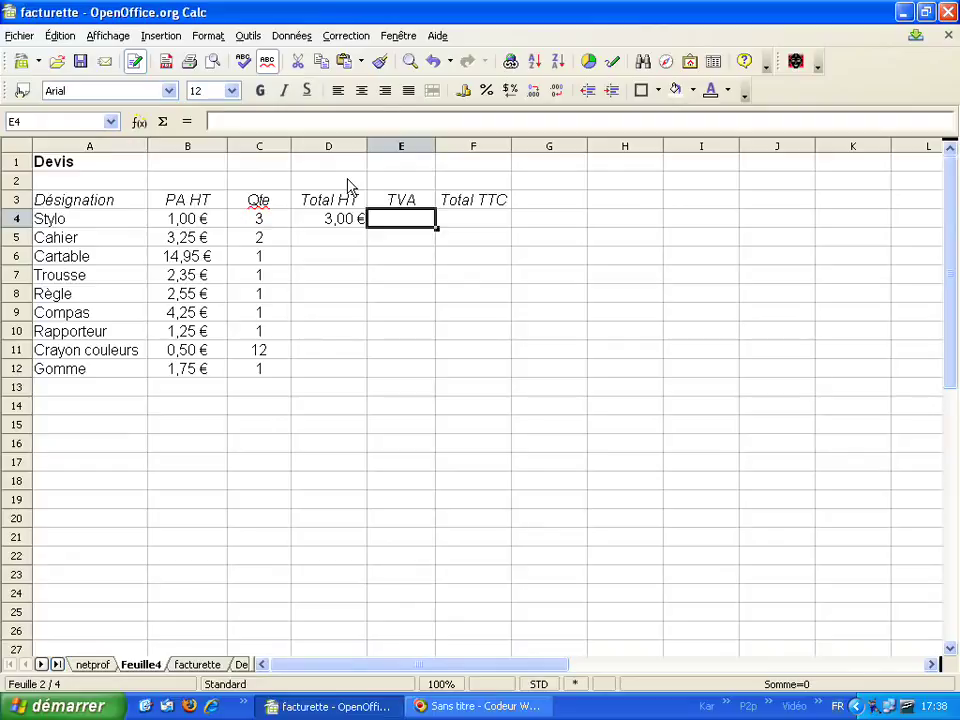
- Enter the label TVA in A14 and the rate 0,196 in B14
left_click(87, 412)
type("TVA")
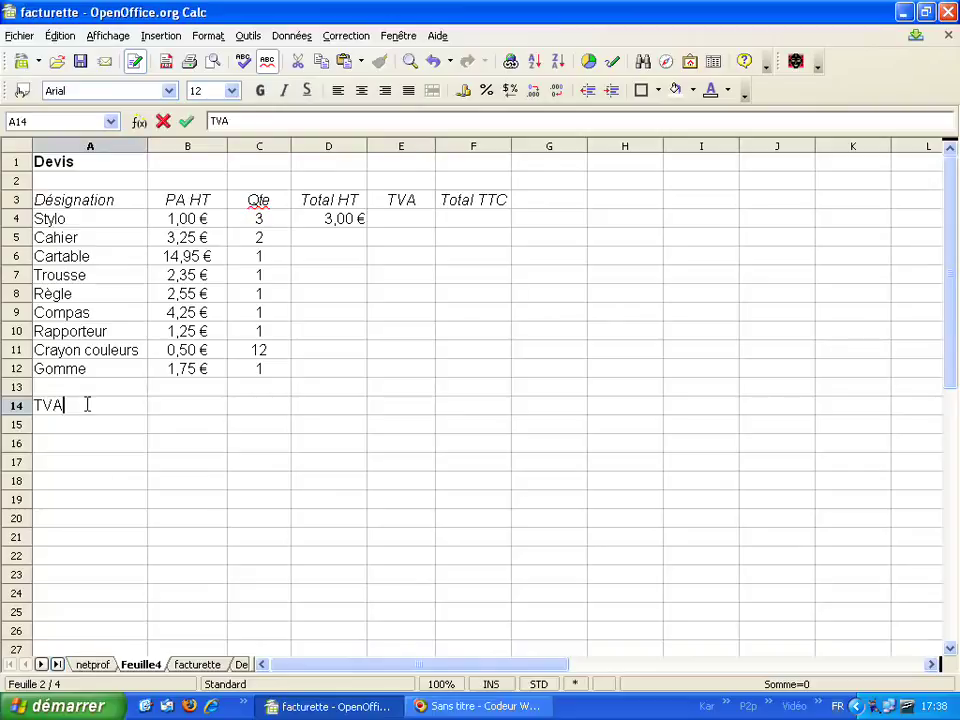
key("Tab")
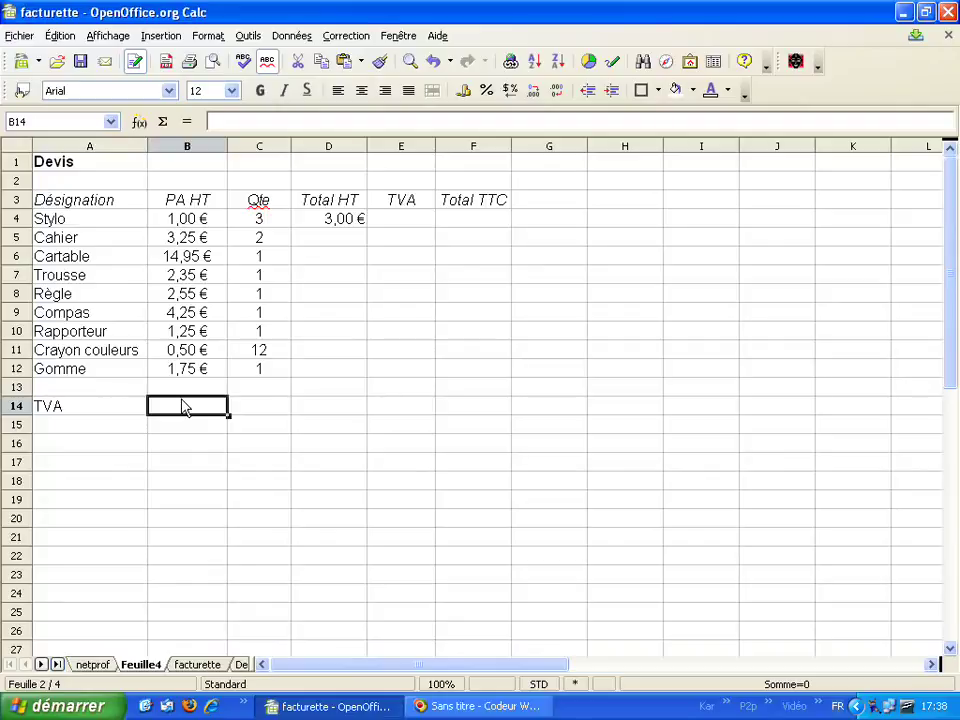
type("0,196")
key("Return")
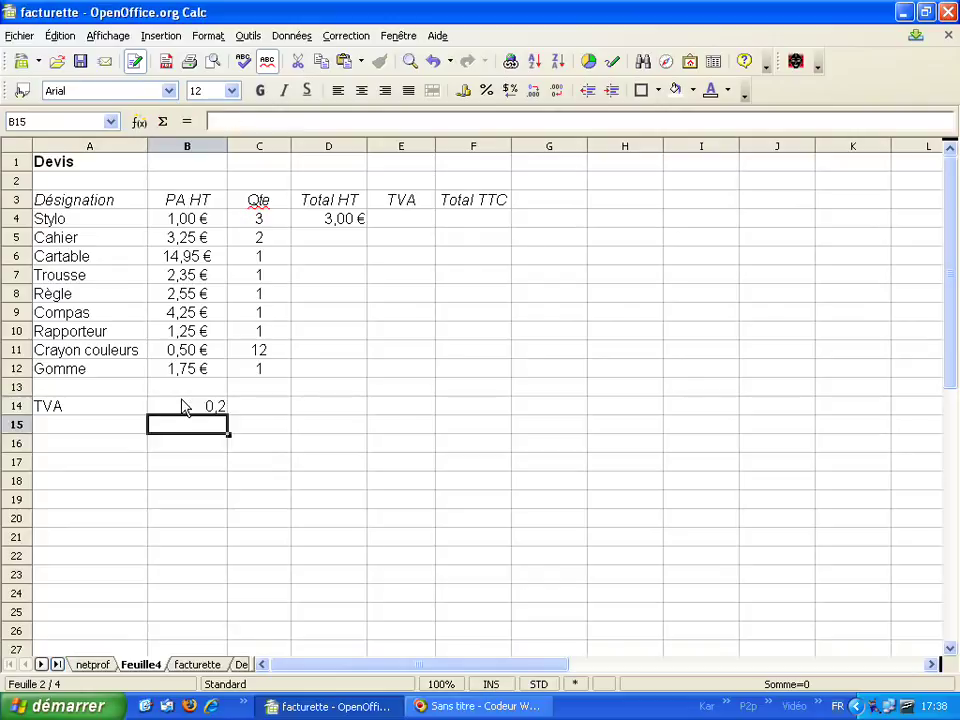
- Format the B14 rate as a percentage so it shows 19,60%
left_click(215, 410)
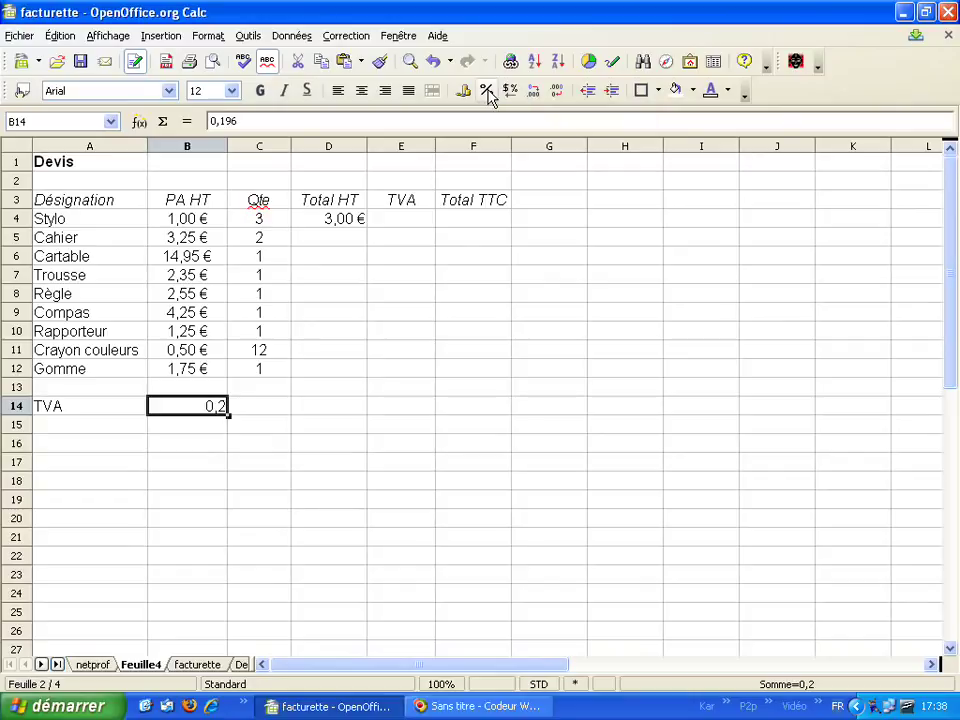
left_click(487, 91)
left_click(103, 415)
left_click(184, 418)
left_click(92, 422)
left_click(184, 418)
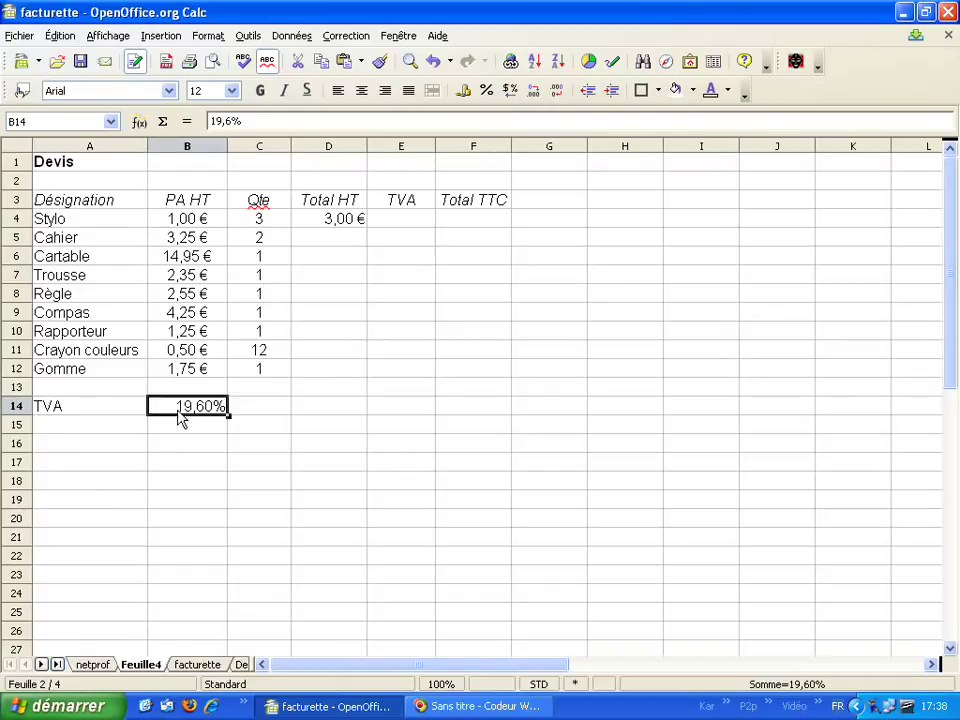
- Re-enter the B14 rate as 19,6 so it reads 19,60%
key("Delete")
type("19")
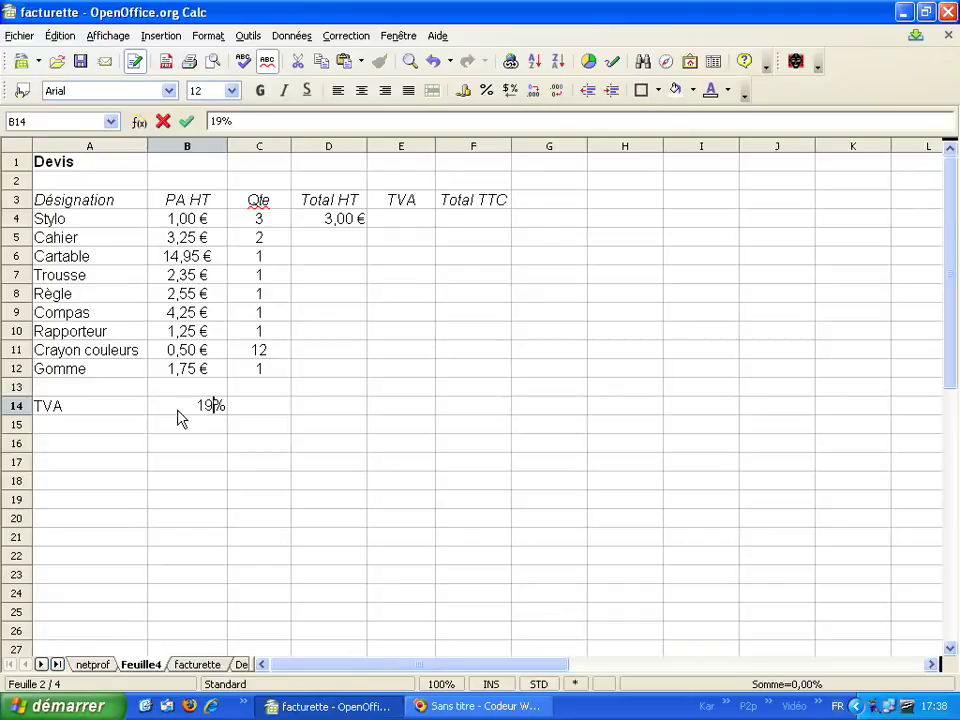
type(",")
type("60%")
key("Return")
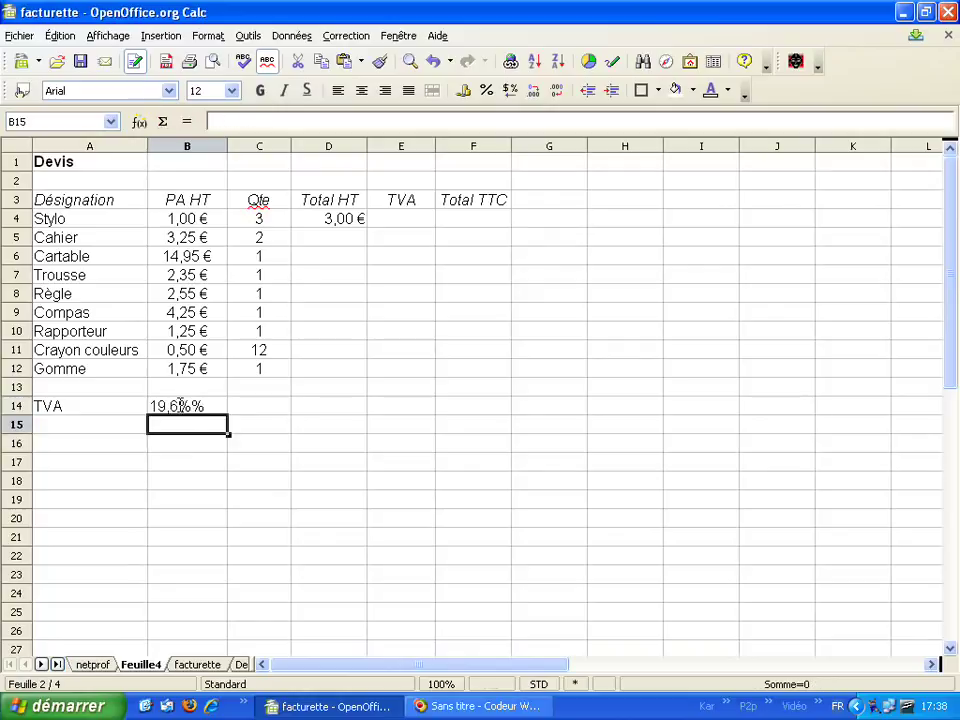
left_click(189, 410)
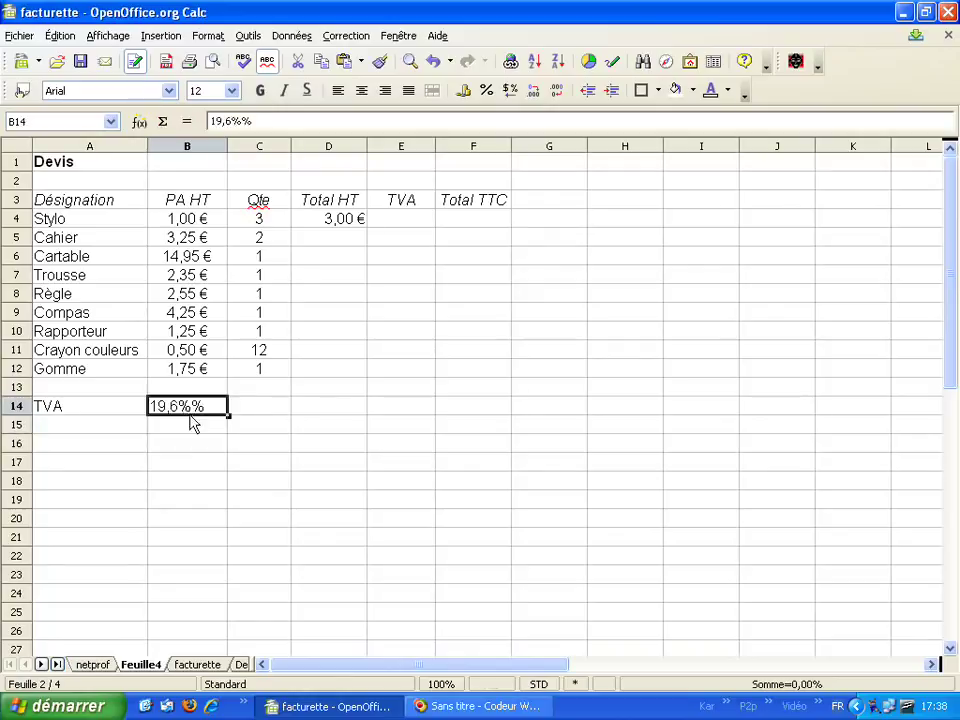
key("BackSpace")
type("19,6")
key("Return")
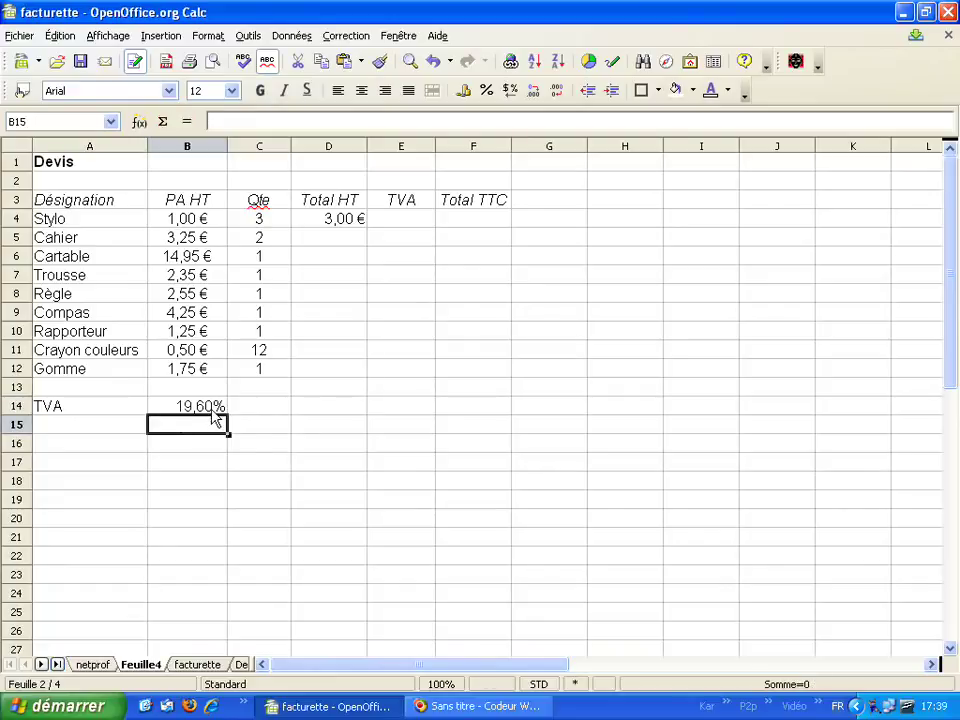
- Try a 25,8 test value in B16, then delete it and reselect B14
left_click(197, 449)
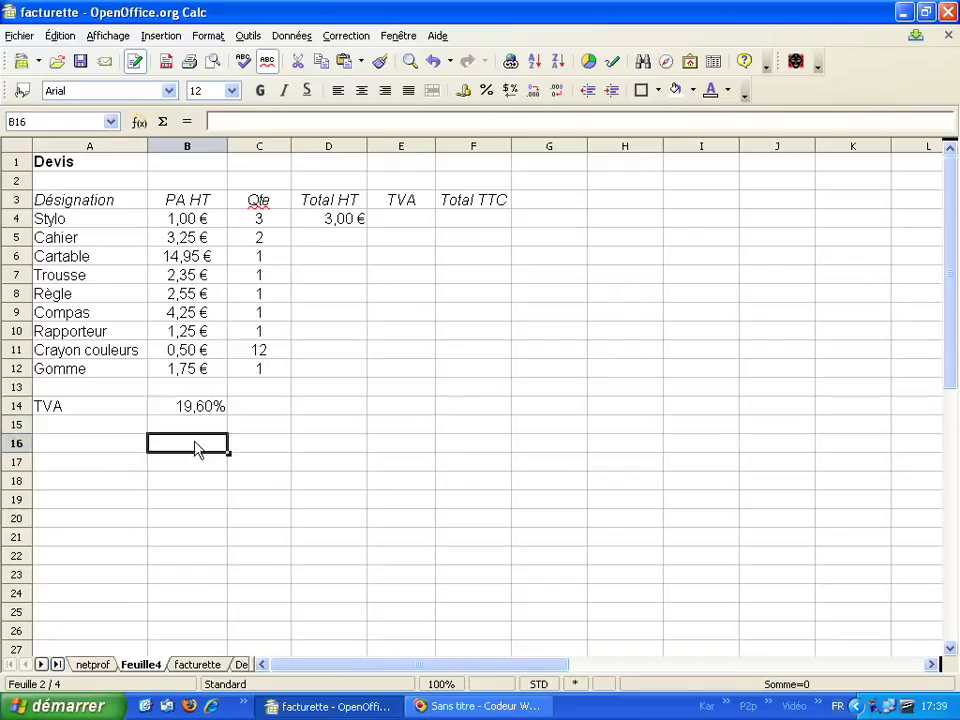
type("25,8")
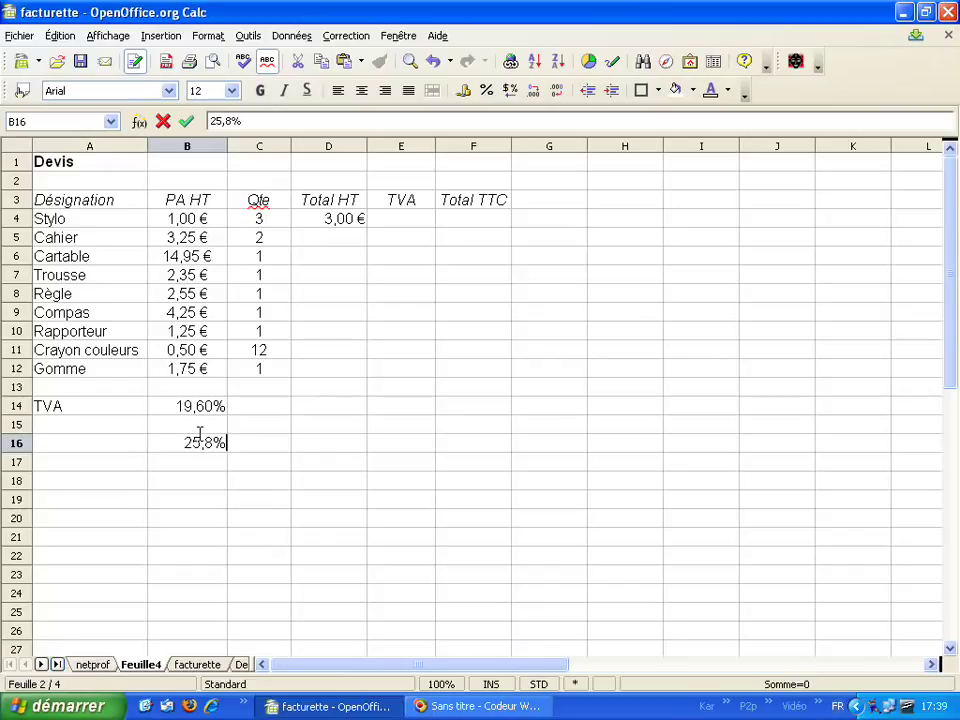
key("Return")
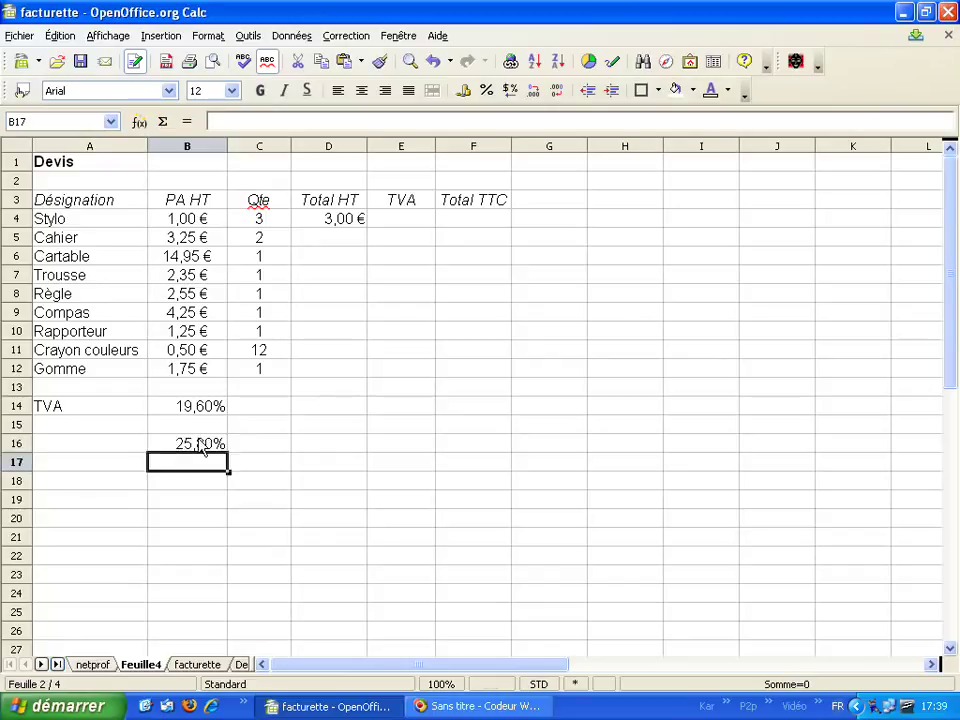
left_click(208, 446)
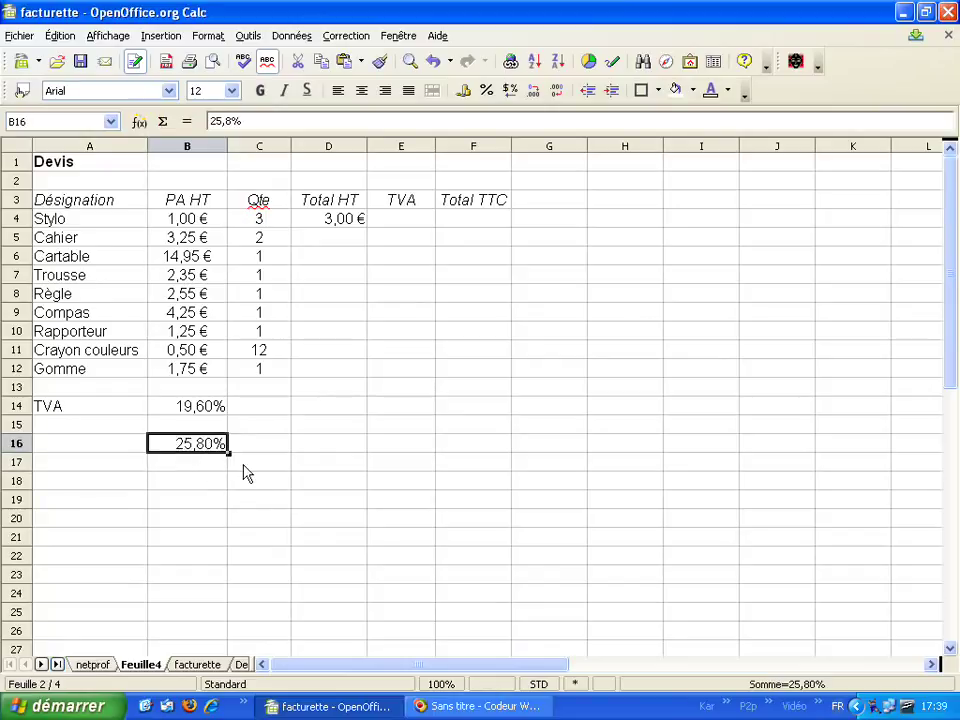
key("Delete")
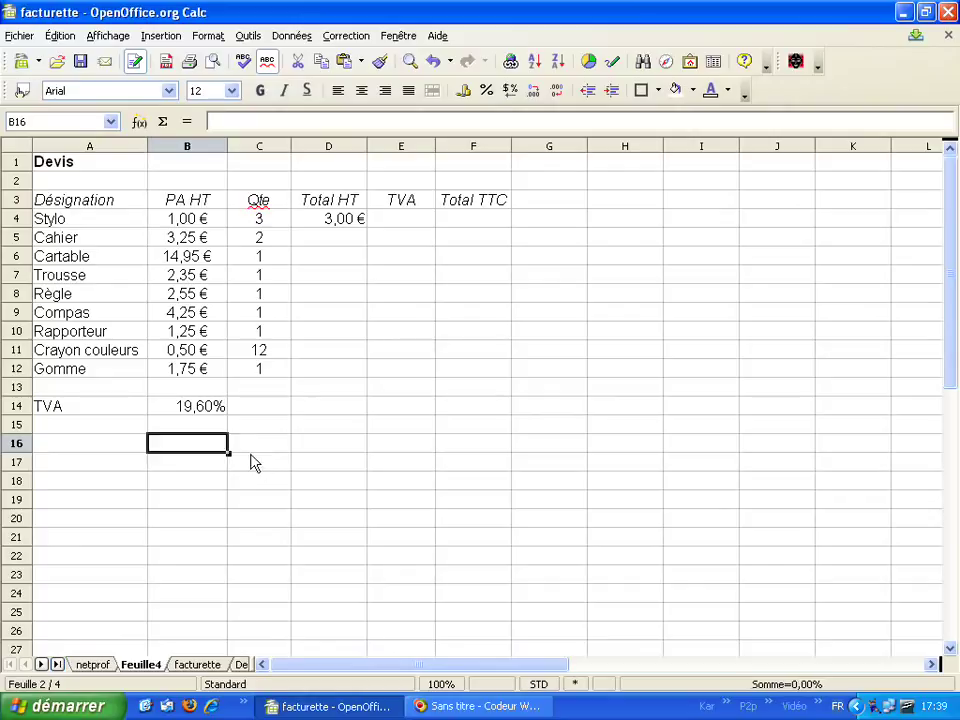
left_click(185, 405)
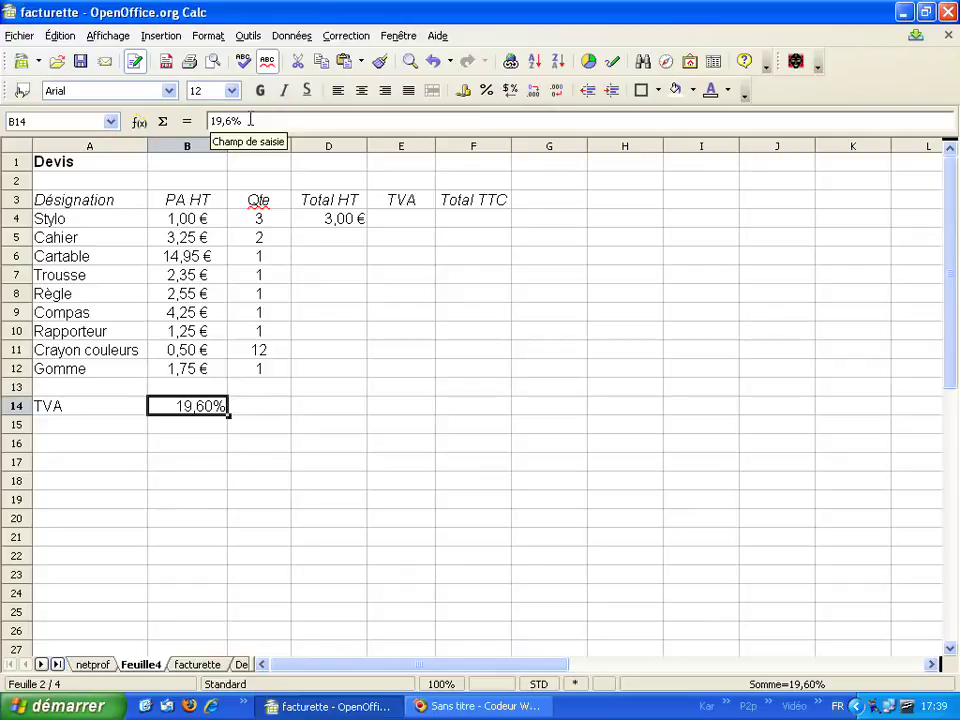
- Enter =D4*B14 in E4 for the Stylo TVA, giving 0,59 €
left_click(402, 218)
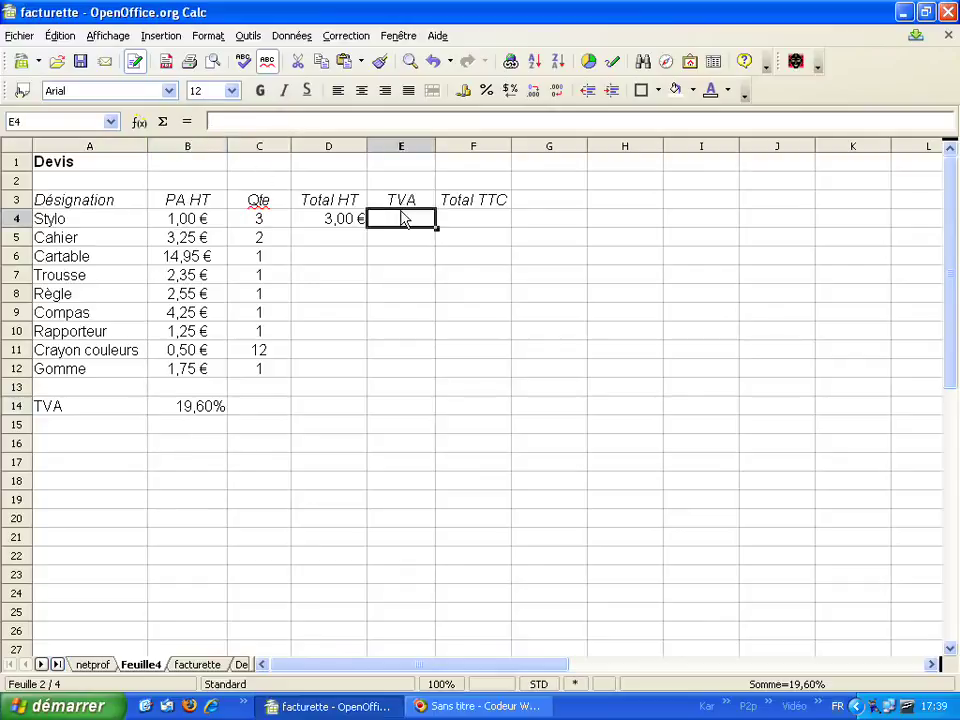
type("=")
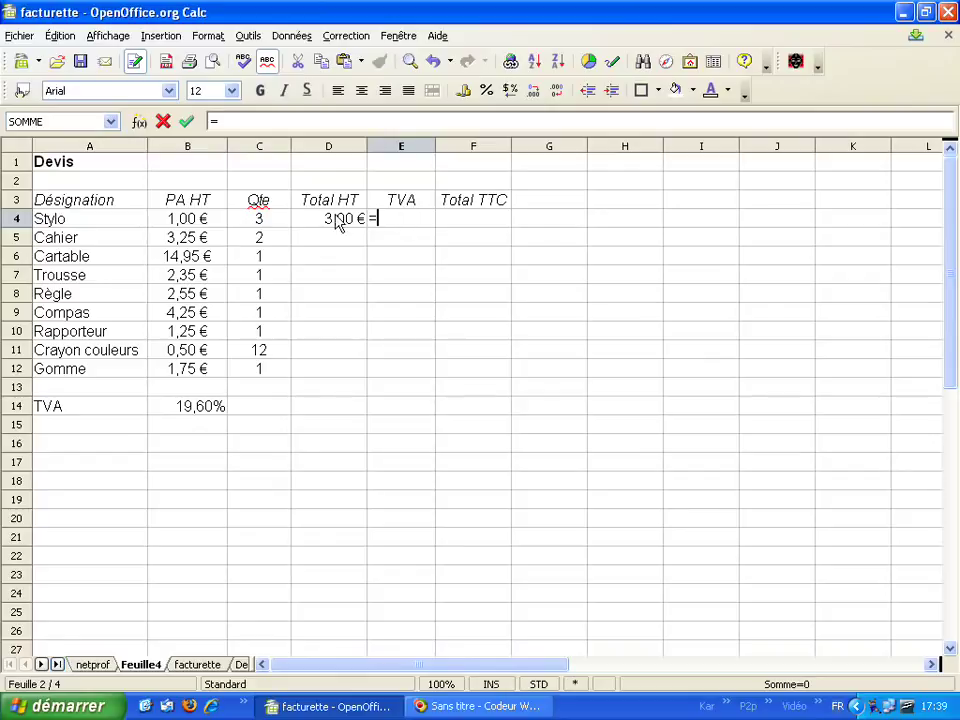
left_click(333, 222)
type("*")
left_click(197, 410)
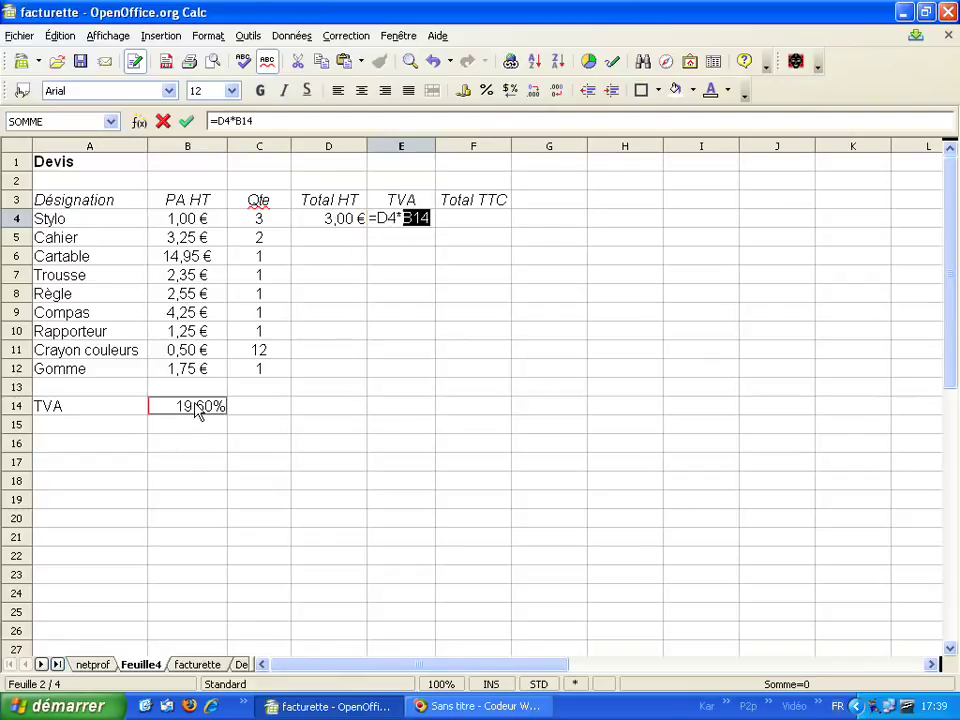
key("Return")
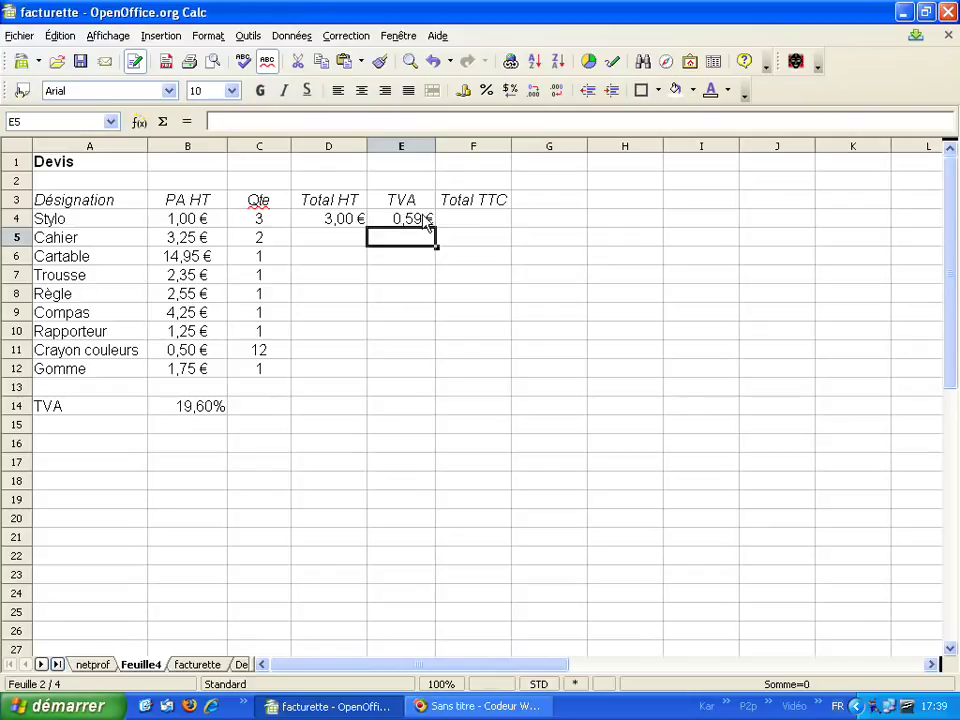
left_click(430, 222)
- Enter =D4+E4 in F4 for the Stylo Total TTC, giving 3,59 €
left_click(479, 223)
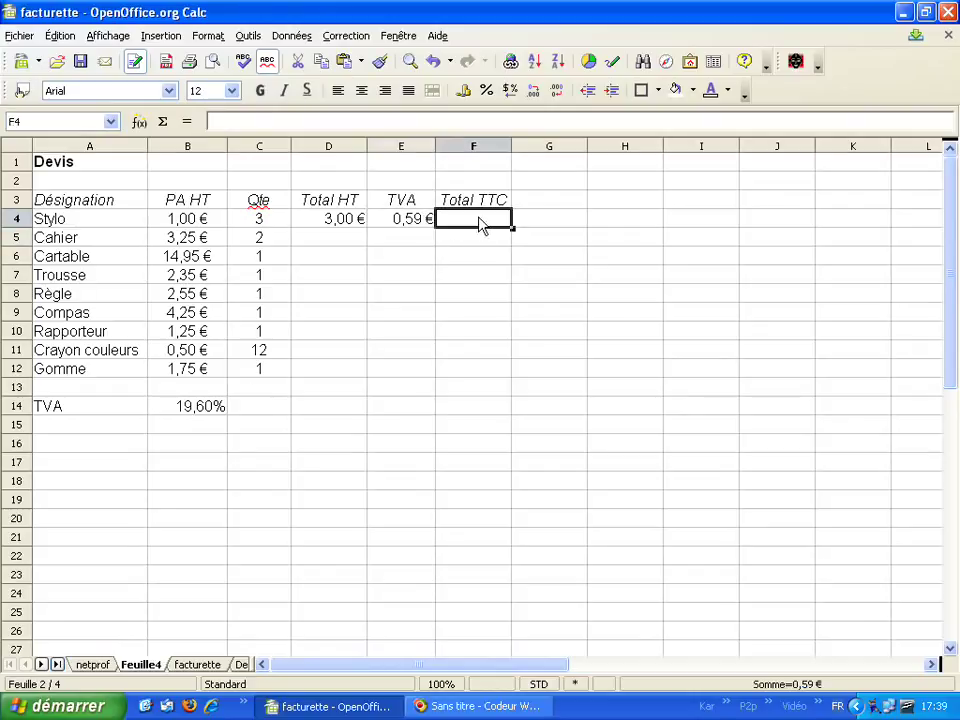
type("=")
left_click(341, 226)
type("+")
left_click(409, 220)
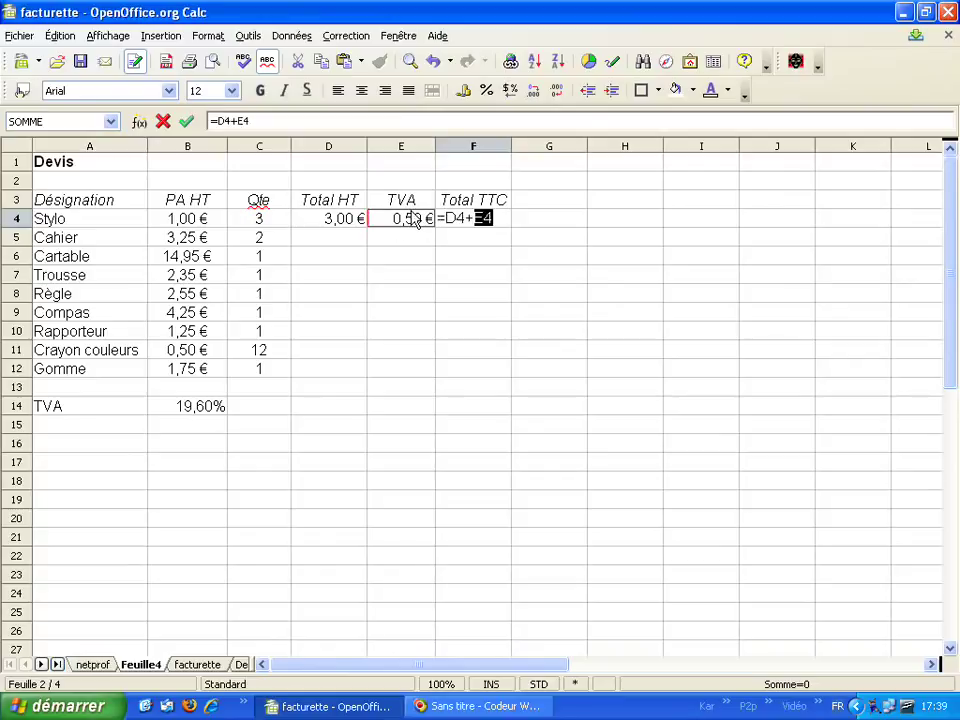
key("Return")
left_click(473, 222)
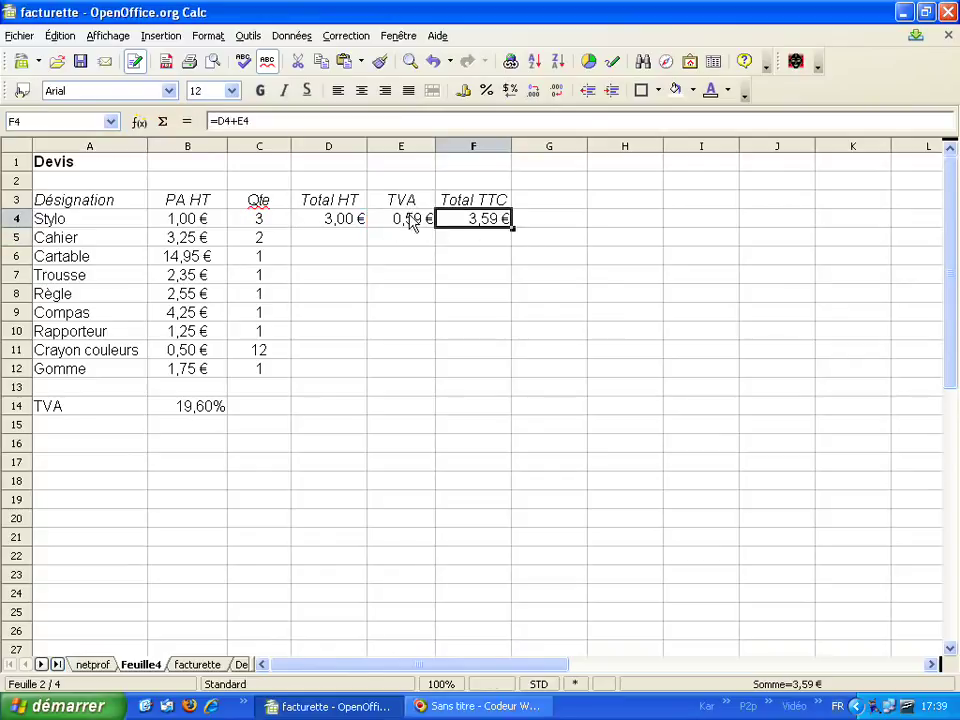
left_click(412, 219)
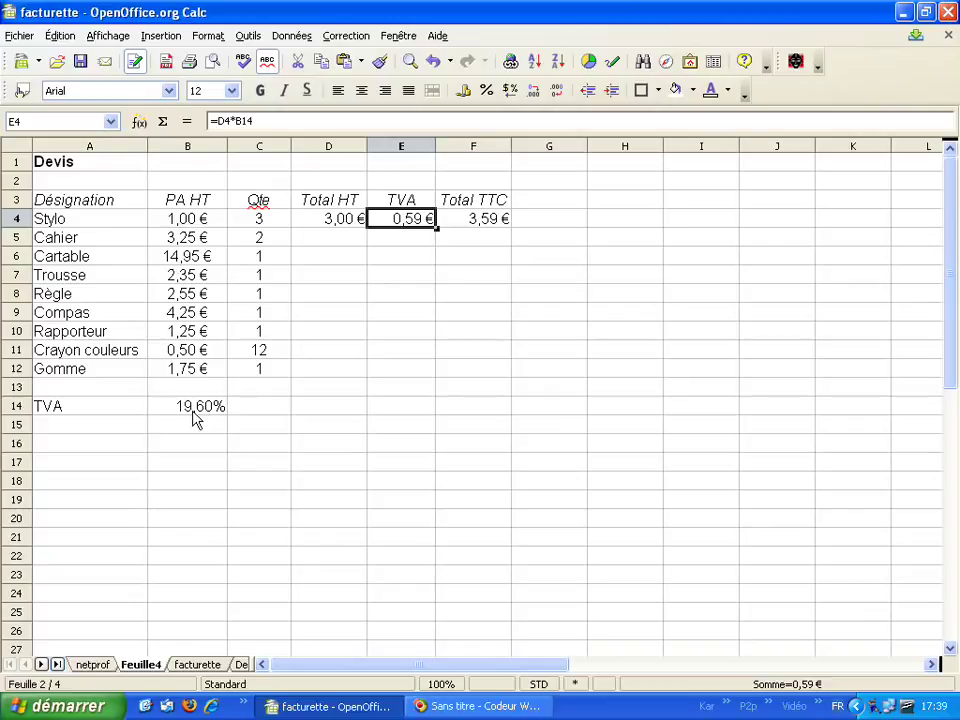
- Fill the D4:F4 formulas down into row 5 for the Cahier line
left_click(401, 240)
left_click(350, 222)
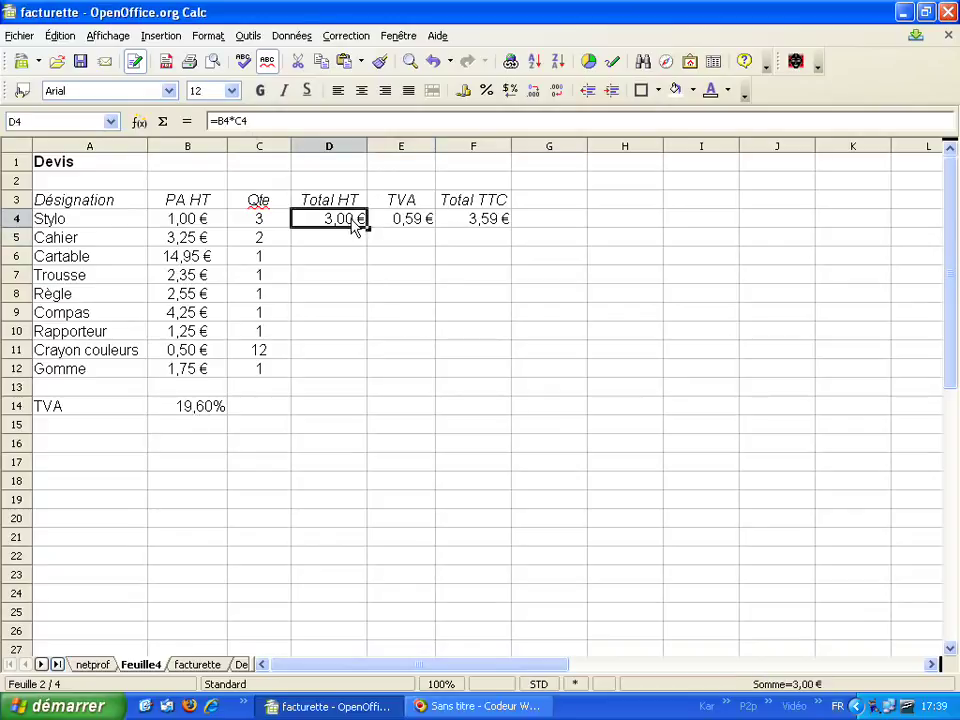
left_click_drag(355, 225, 511, 228)
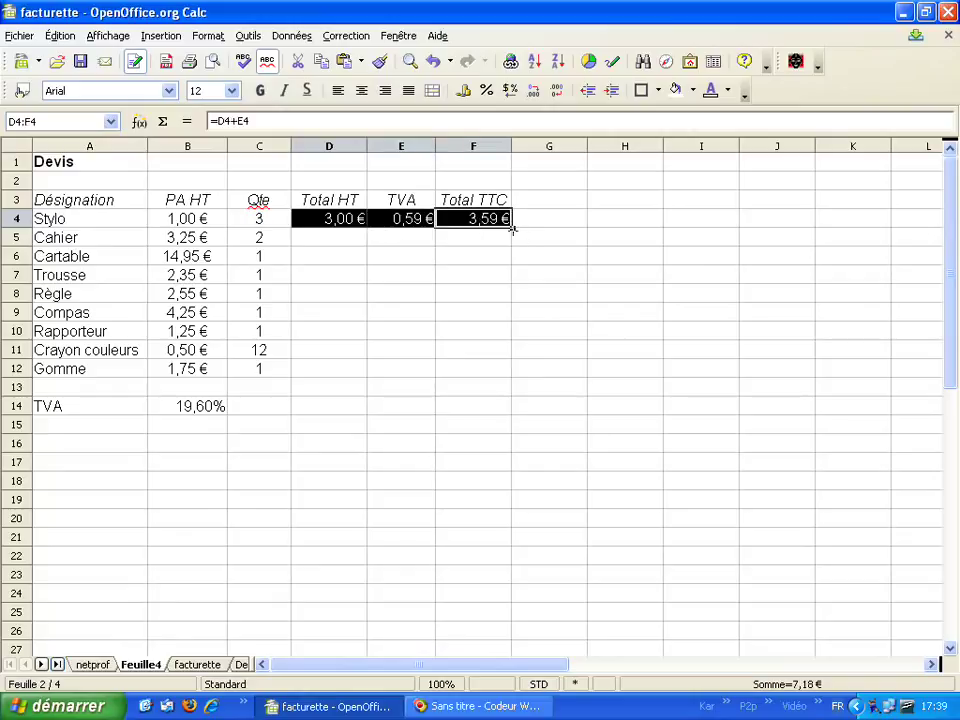
left_click_drag(511, 228, 514, 246)
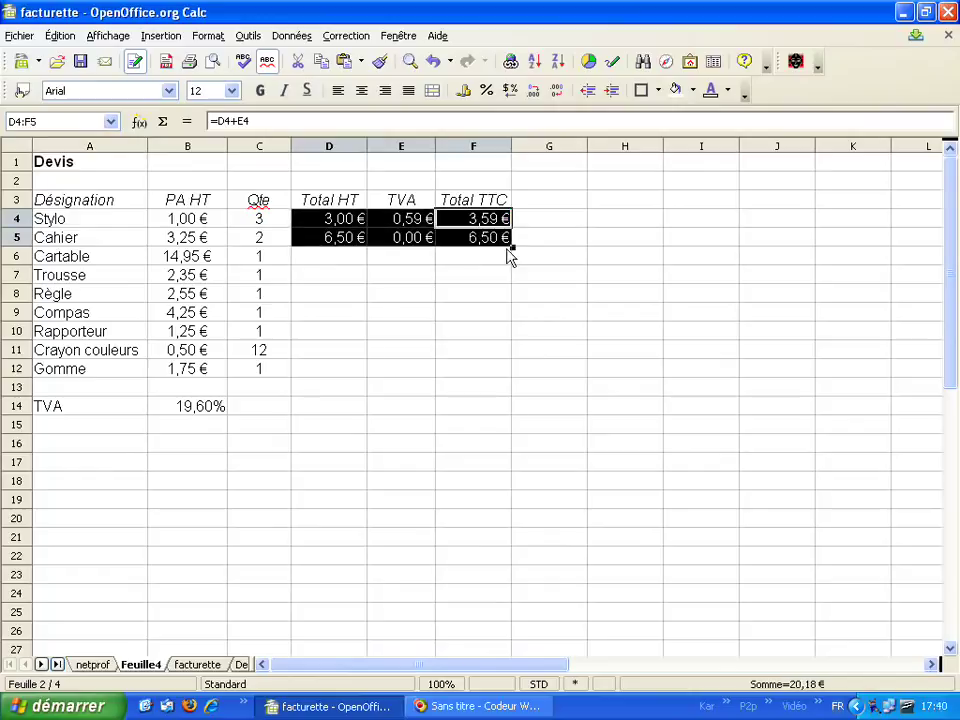
left_click(455, 262)
left_click(329, 247)
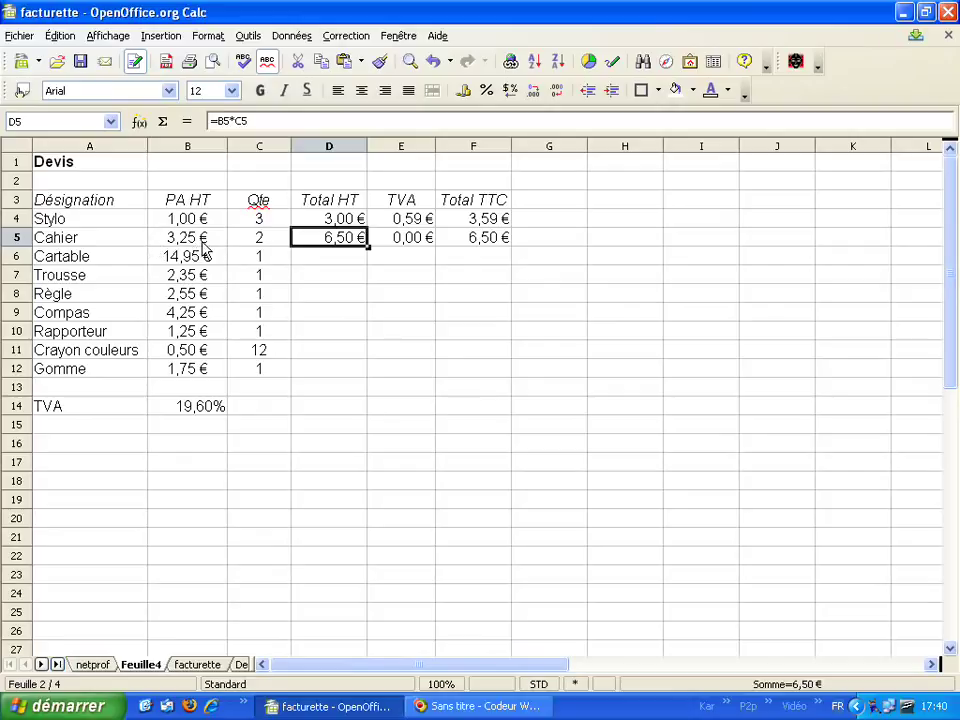
left_click(406, 246)
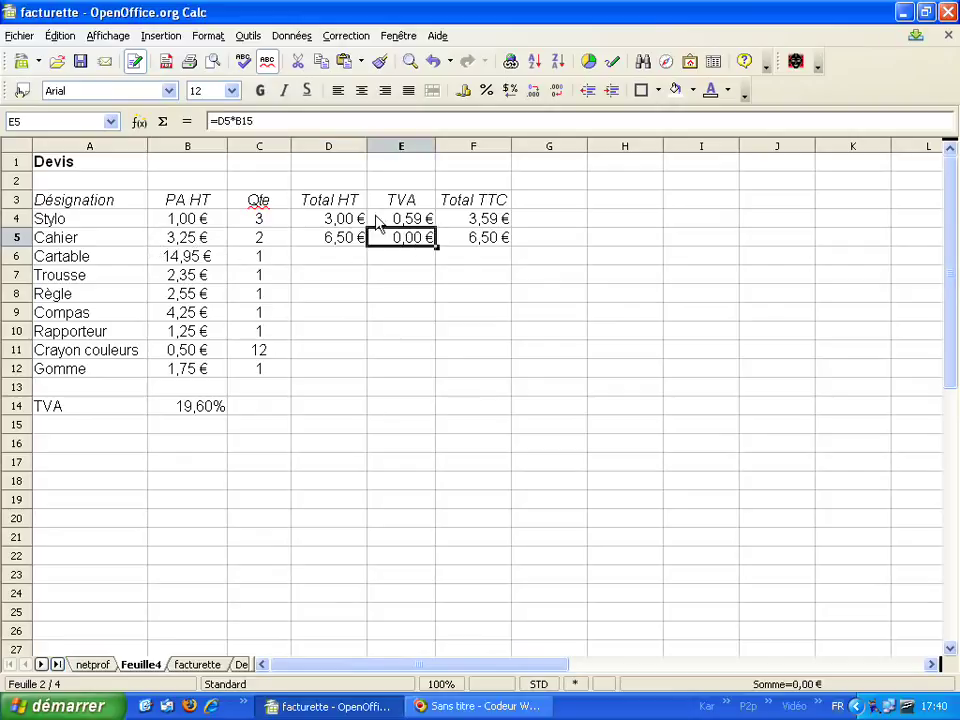
left_click(278, 120)
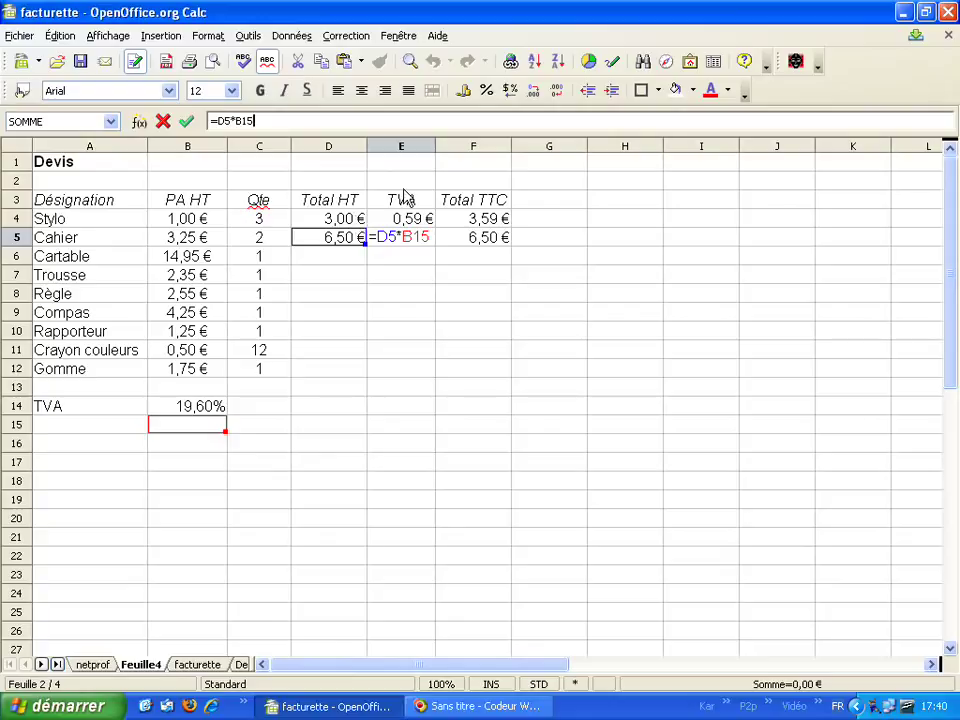
key("Return")
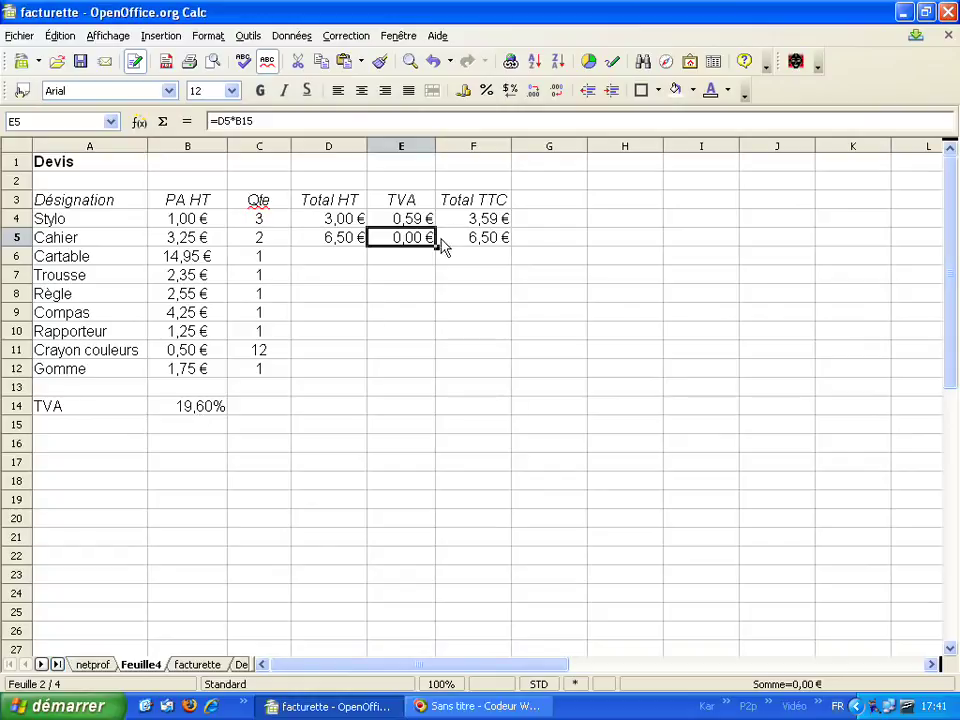
- Clear the copied Cahier totals in D5:F5 and the TVA formula in E4
left_click(355, 241)
left_click_drag(355, 241, 484, 242)
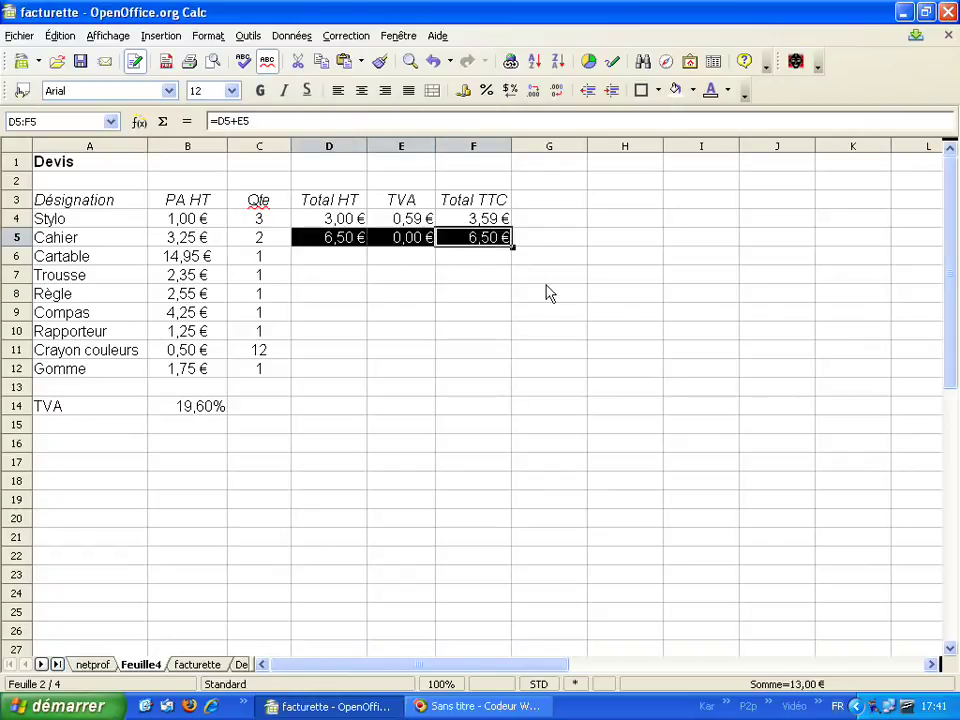
key("Delete")
left_click(410, 222)
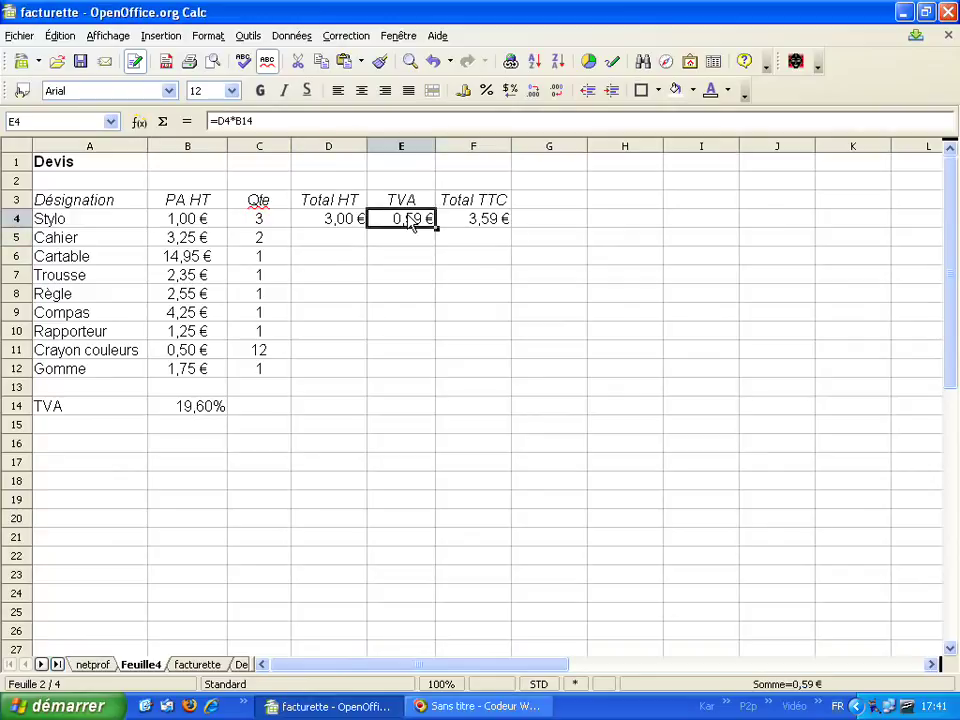
key("Delete")
- Rebuild the Stylo TVA in E4 as =D4*B14, showing 0,59 €
left_click(407, 242)
left_click(363, 222)
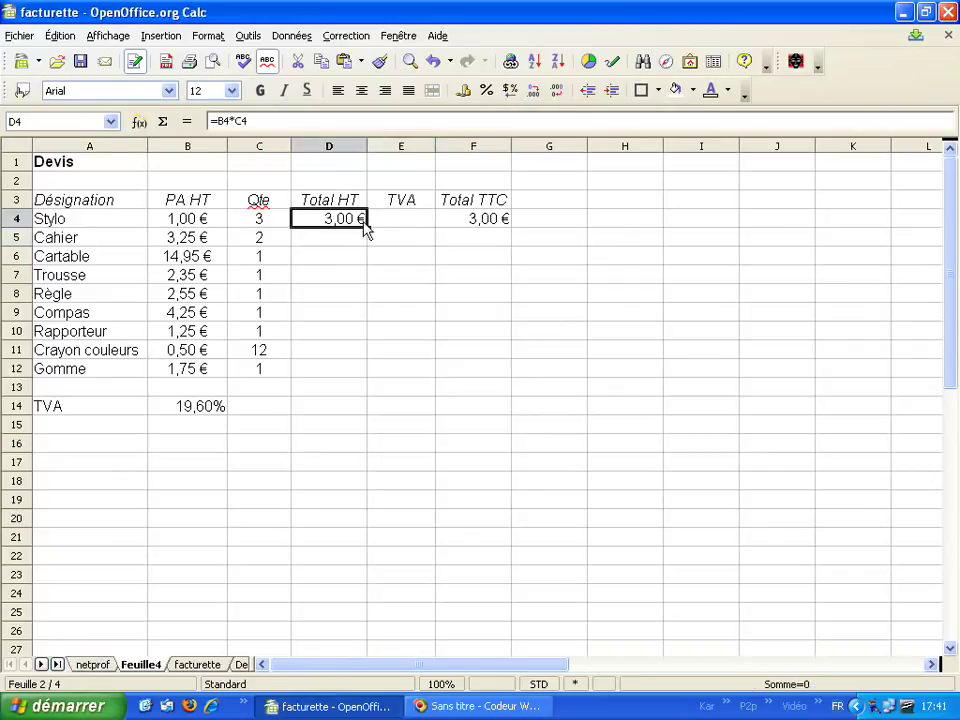
left_click(405, 229)
type("=")
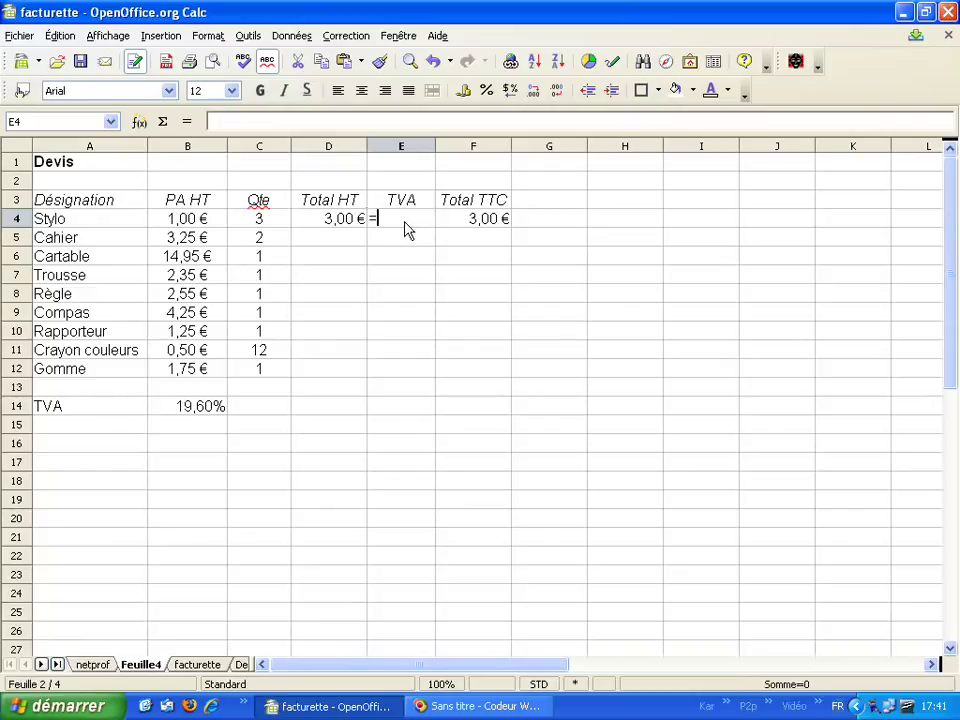
left_click(338, 220)
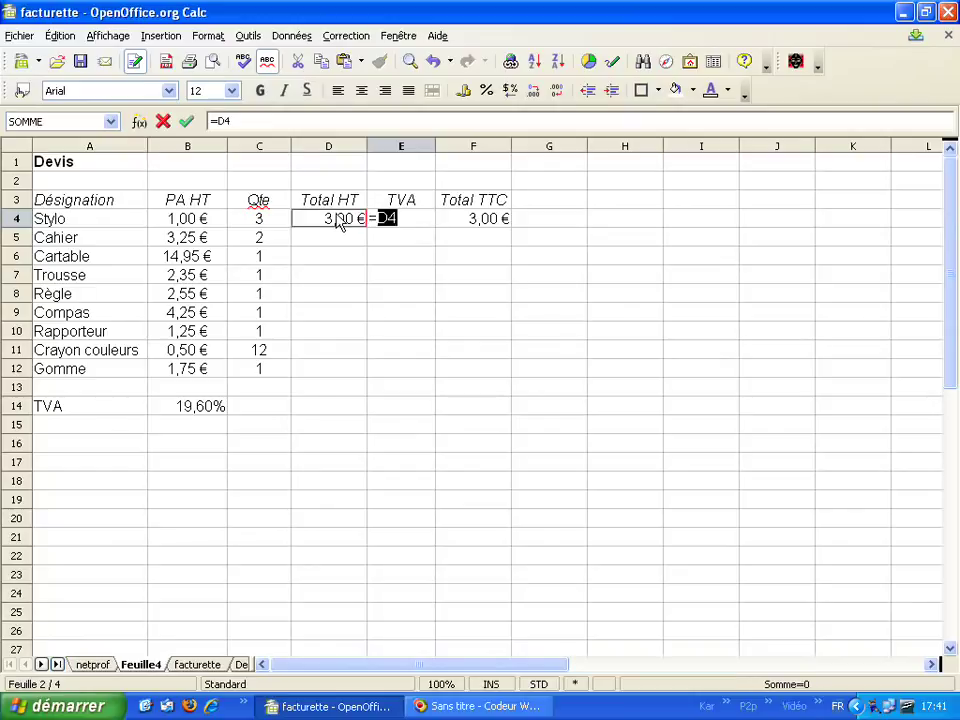
type("*")
left_click(195, 417)
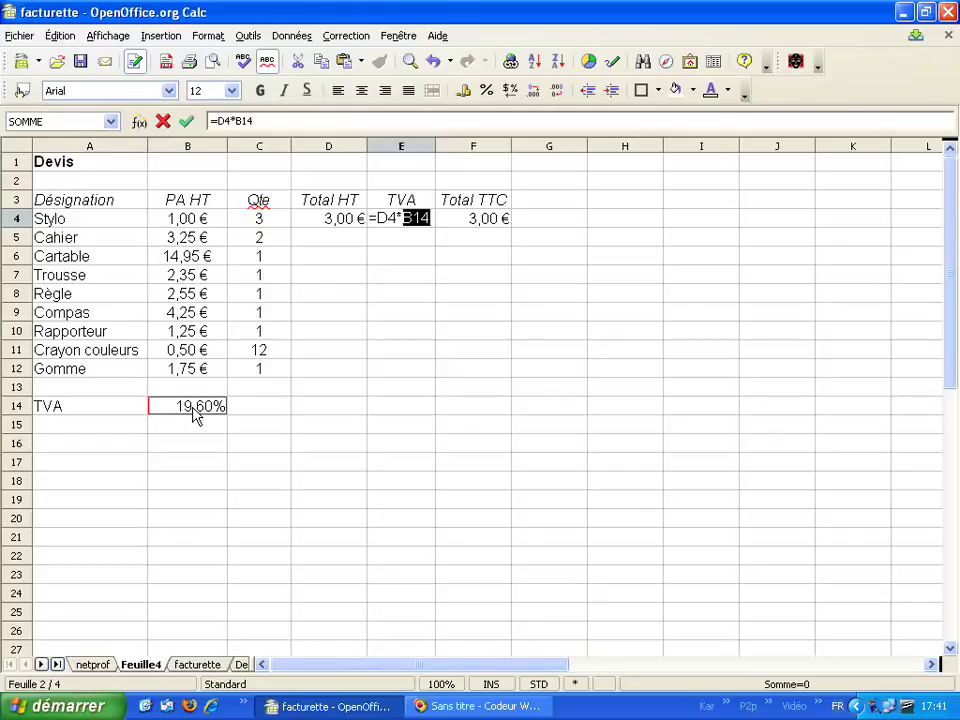
key("Return")
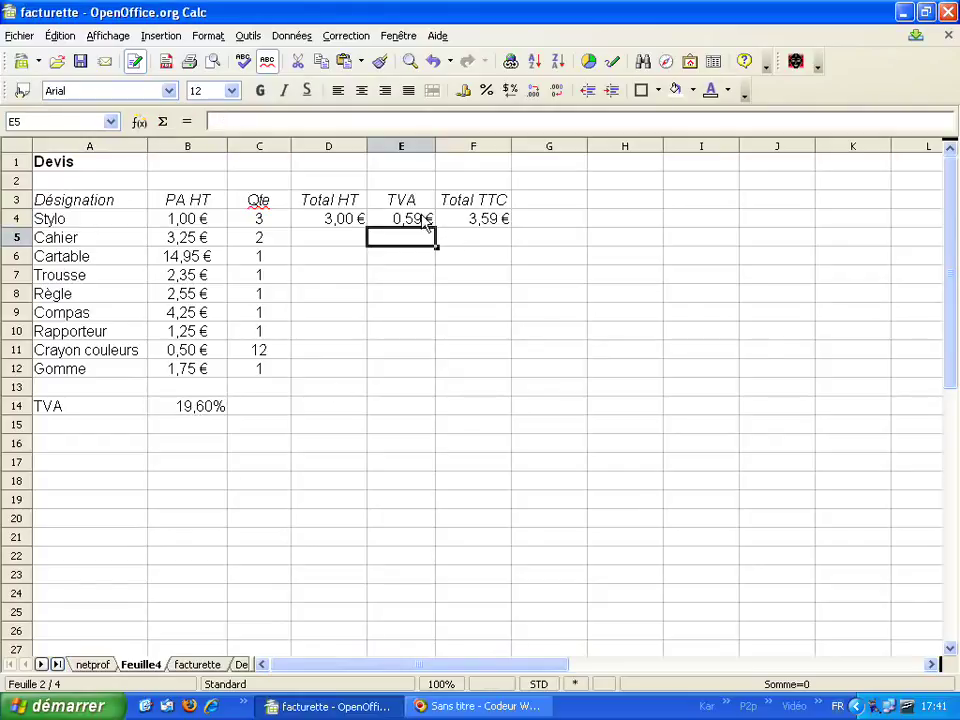
left_click(425, 222)
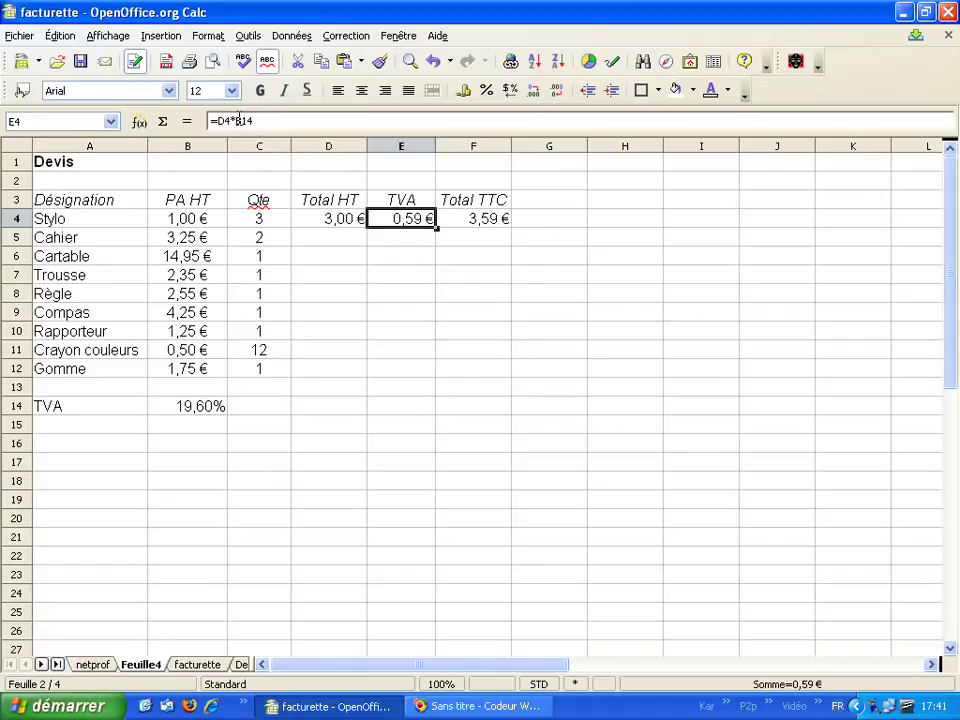
- Change the E4 TVA formula to =D4*$B$14 so the rate reference is absolute
left_click(240, 121)
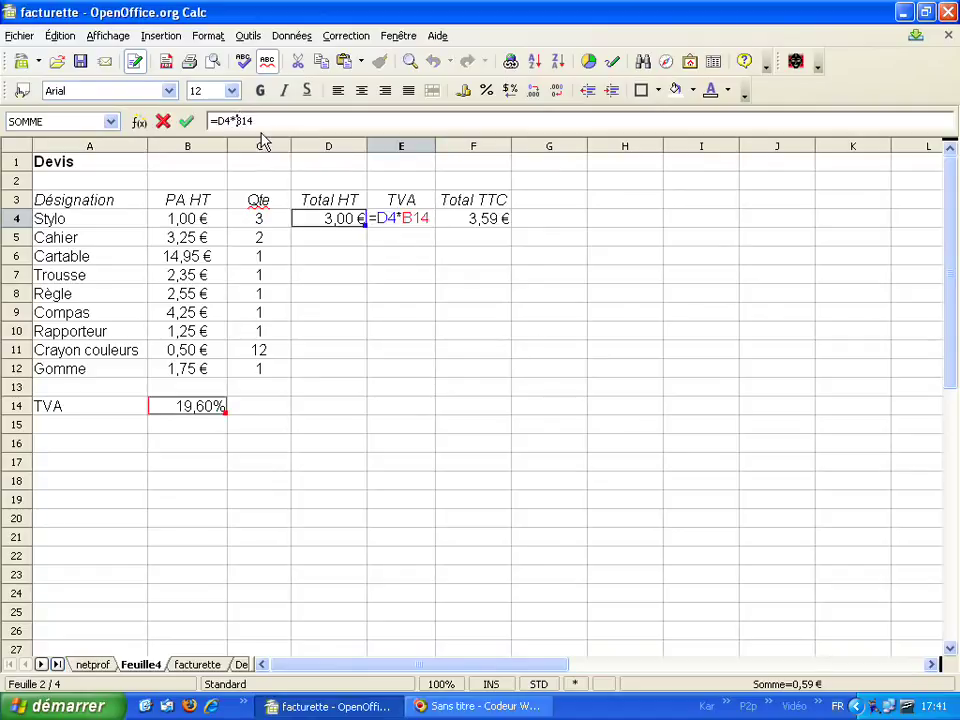
type("$")
left_click(237, 121)
type("$B")
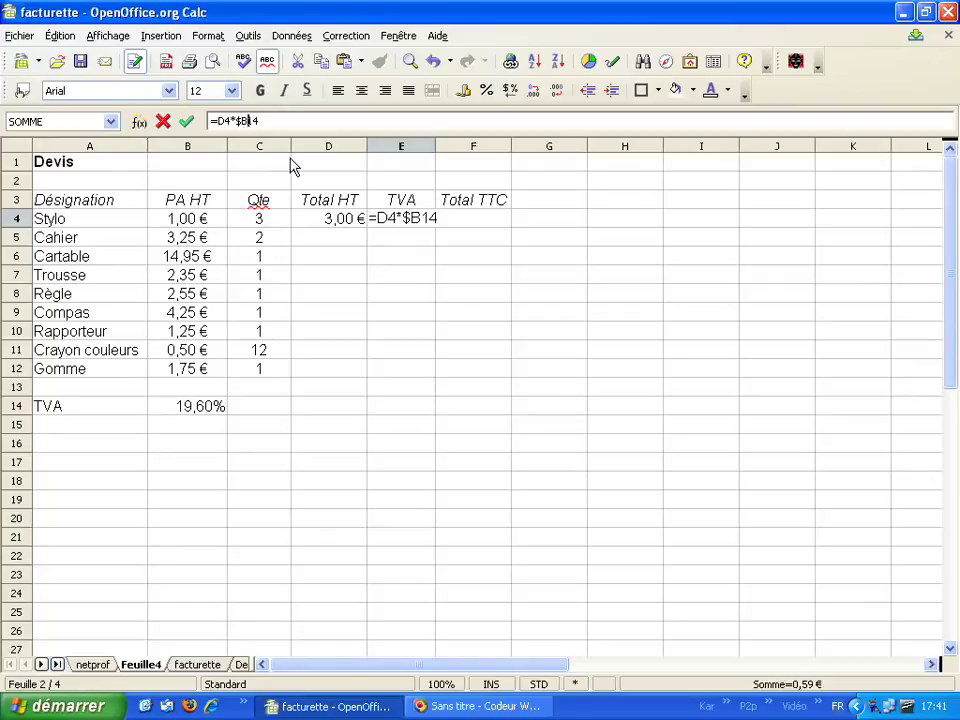
type("$")
key("Return")
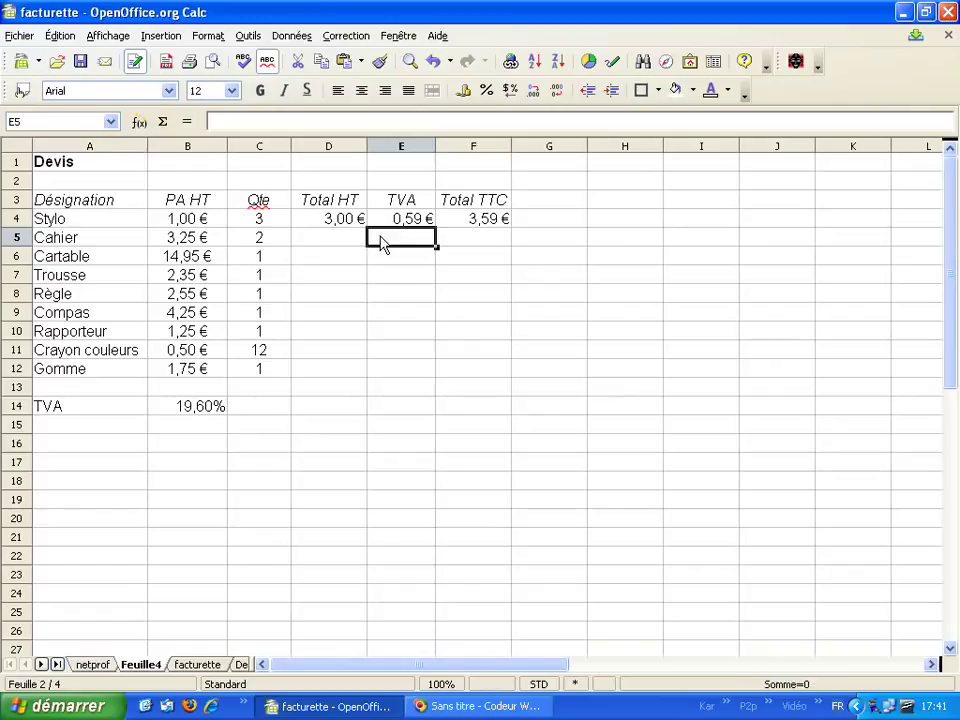
- Fill D4:F4 down to row 5, giving Cahier a correct TVA of 1,27 €
left_click(395, 223)
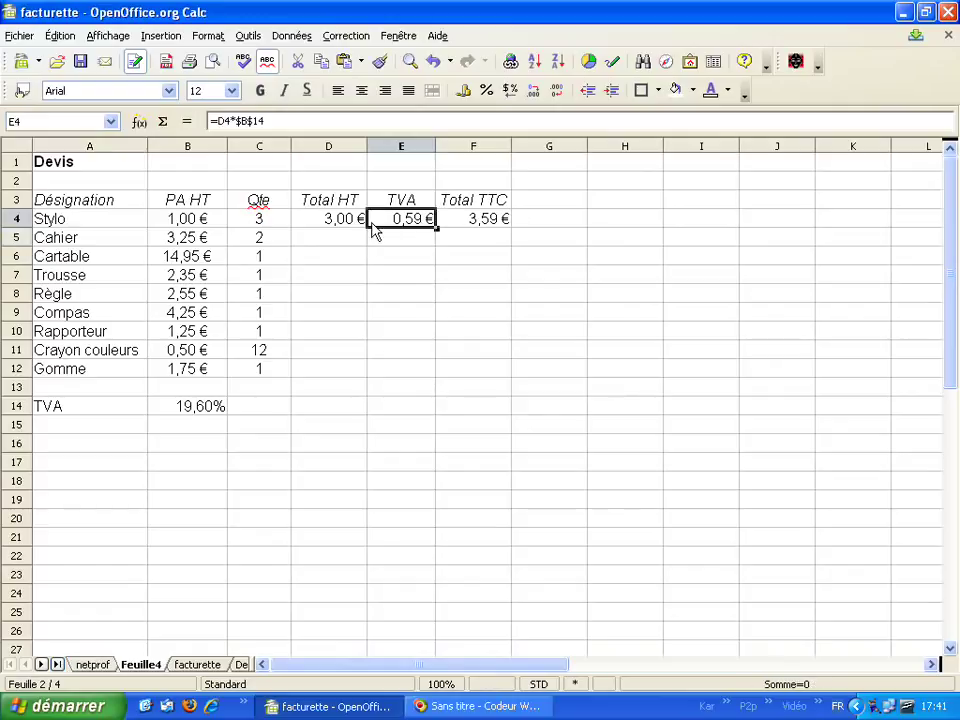
left_click_drag(335, 228, 500, 225)
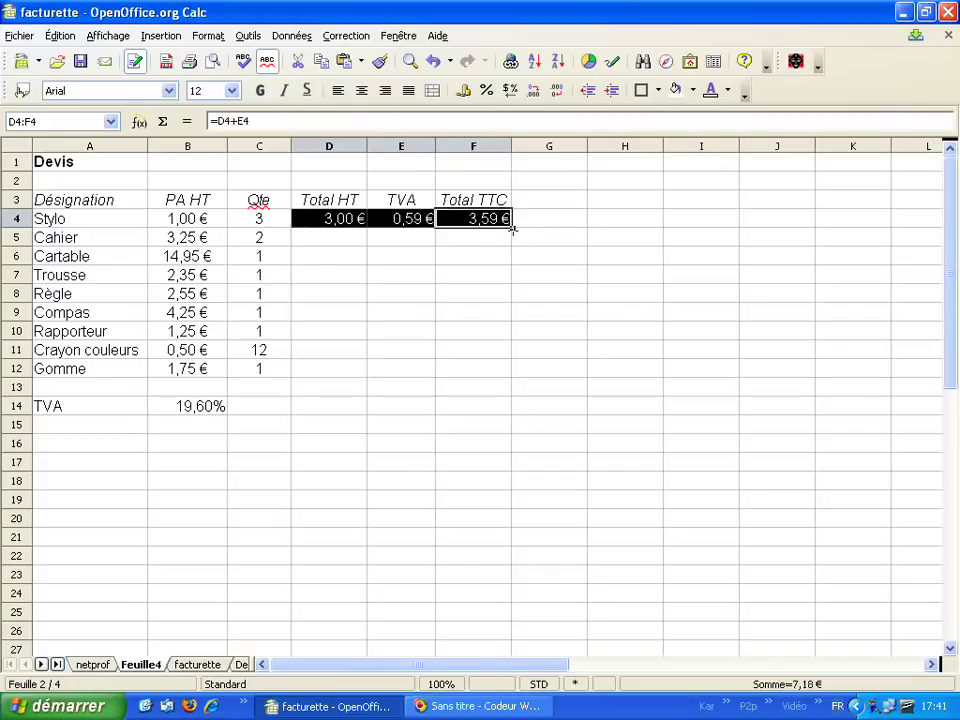
left_click_drag(512, 229, 510, 248)
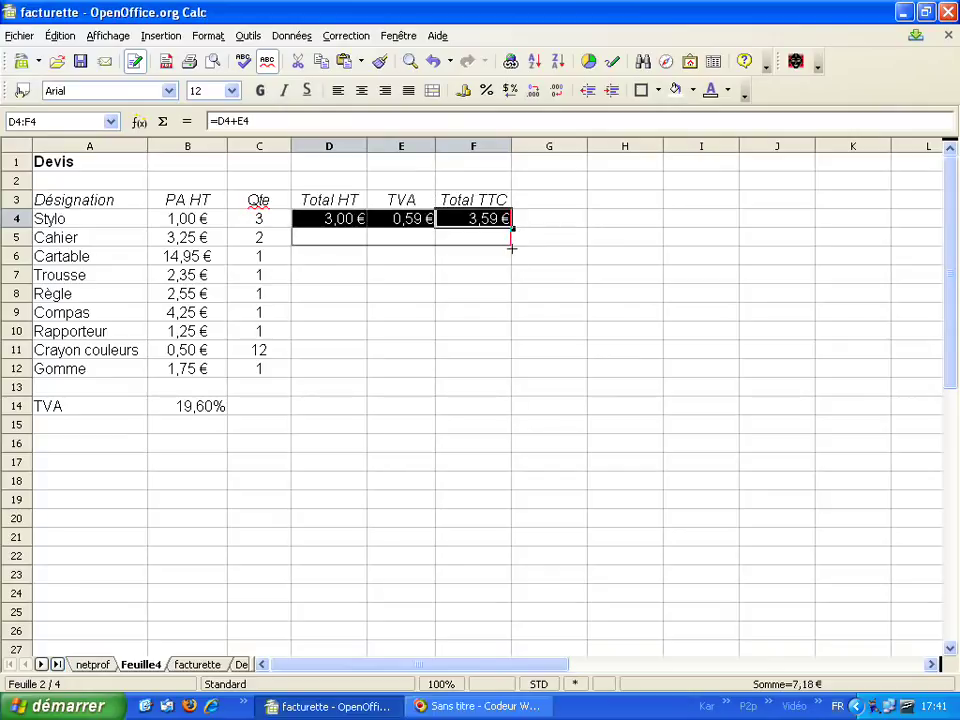
left_click(420, 243)
left_click(331, 243)
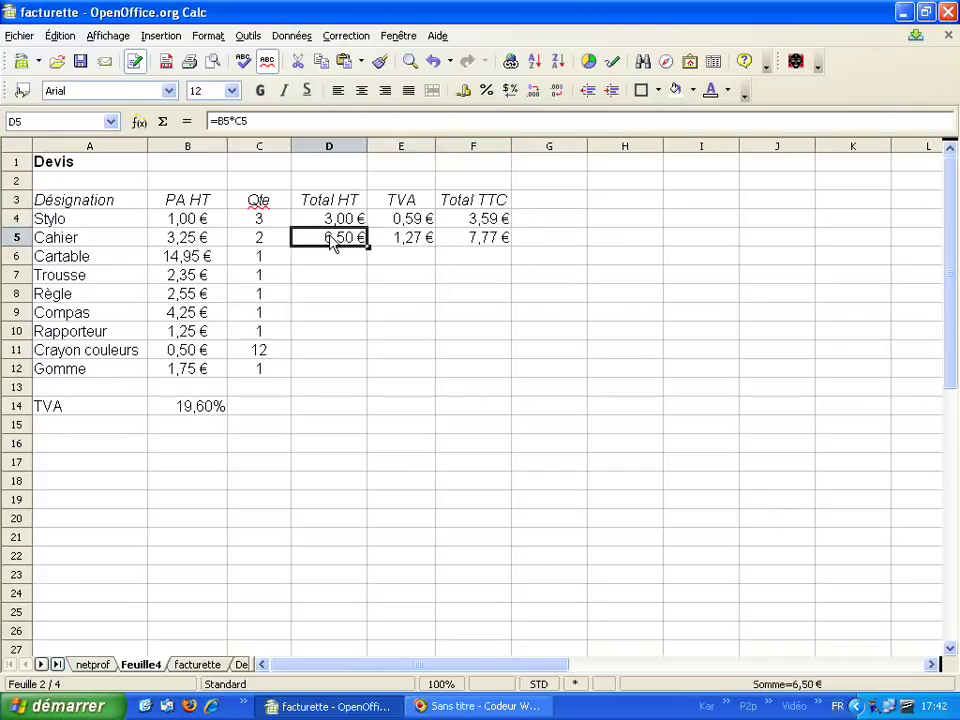
left_click(415, 245)
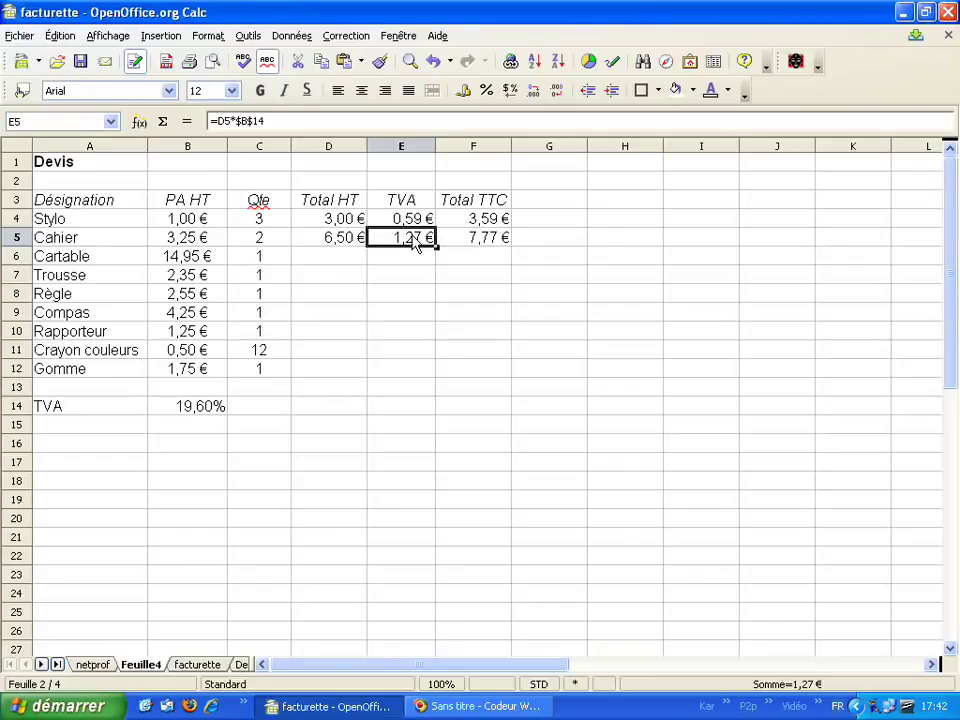
left_click(478, 241)
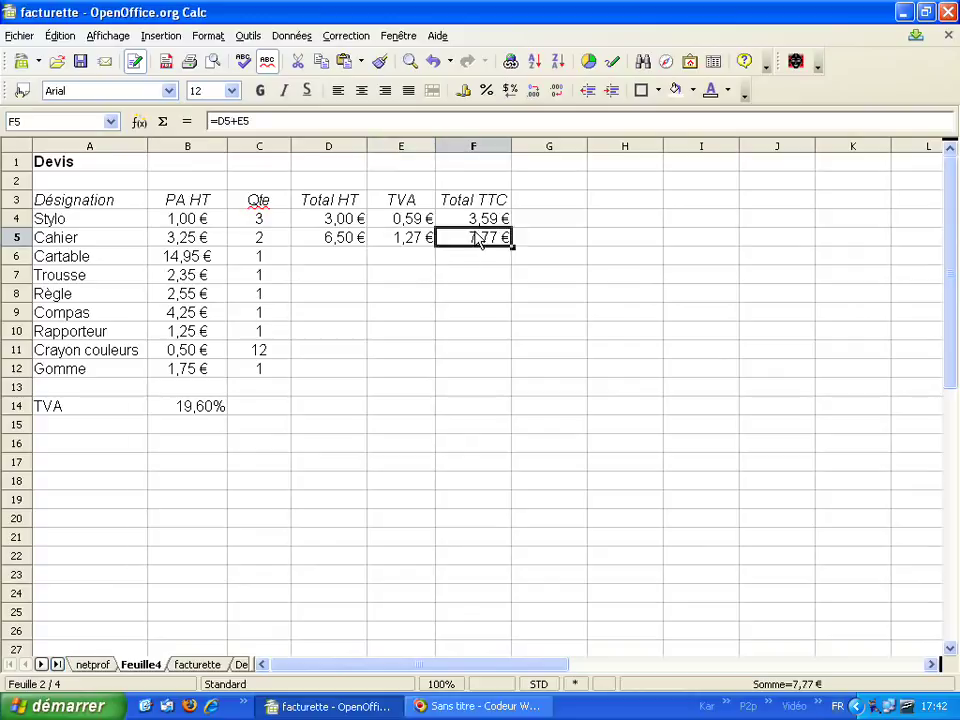
- Fill the Cahier formulas D5:F5 down through Gomme in row 12
mouse_move(349, 246)
left_mouse_down()
mouse_move(515, 250)
mouse_move(493, 398)
mouse_move(490, 376)
left_mouse_up()
left_click(471, 372)
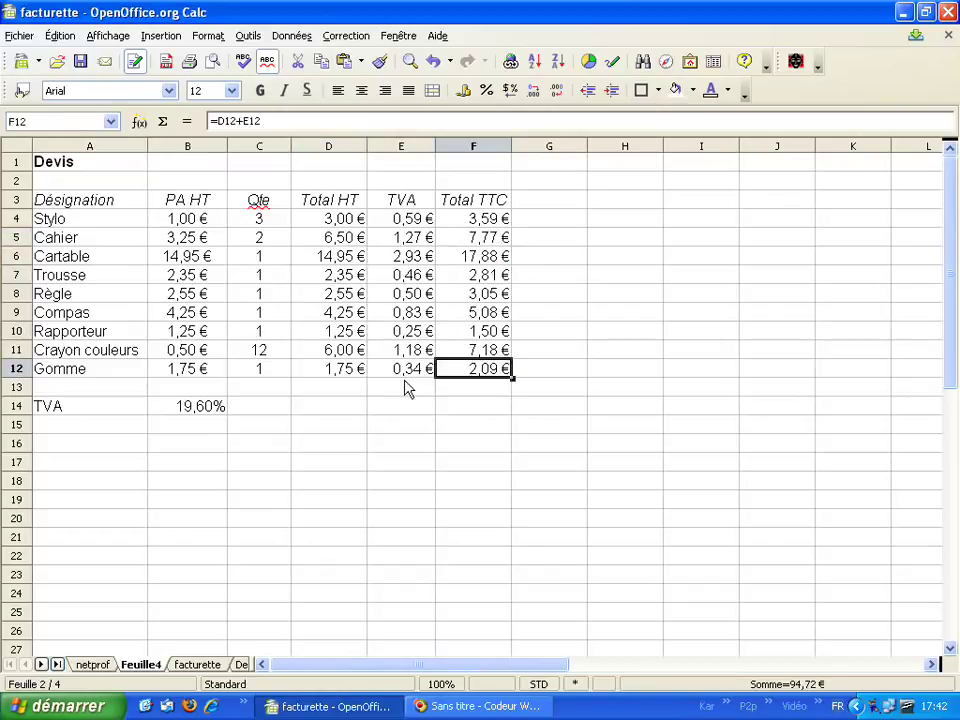
left_click(347, 372)
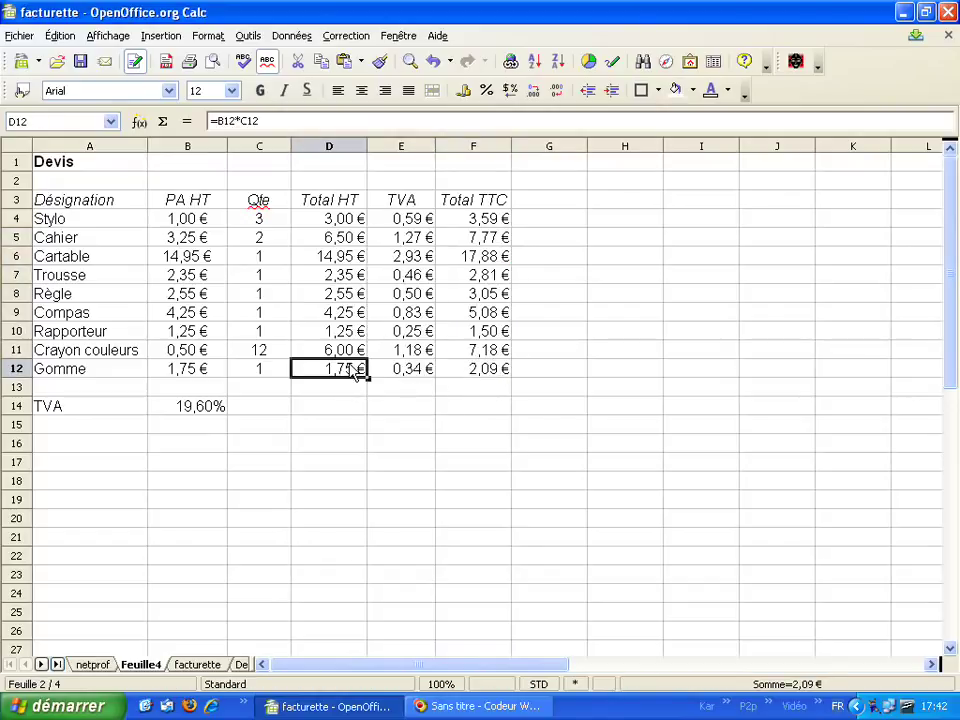
left_click(414, 219)
left_click(414, 240)
left_click(414, 258)
left_click(410, 219)
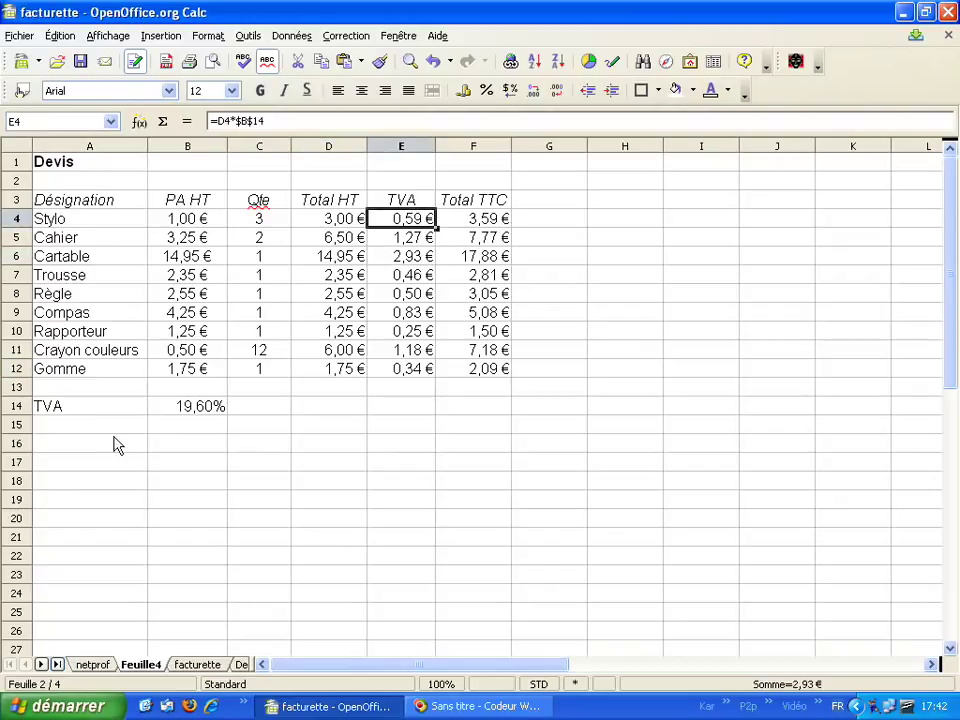
left_click(197, 418)
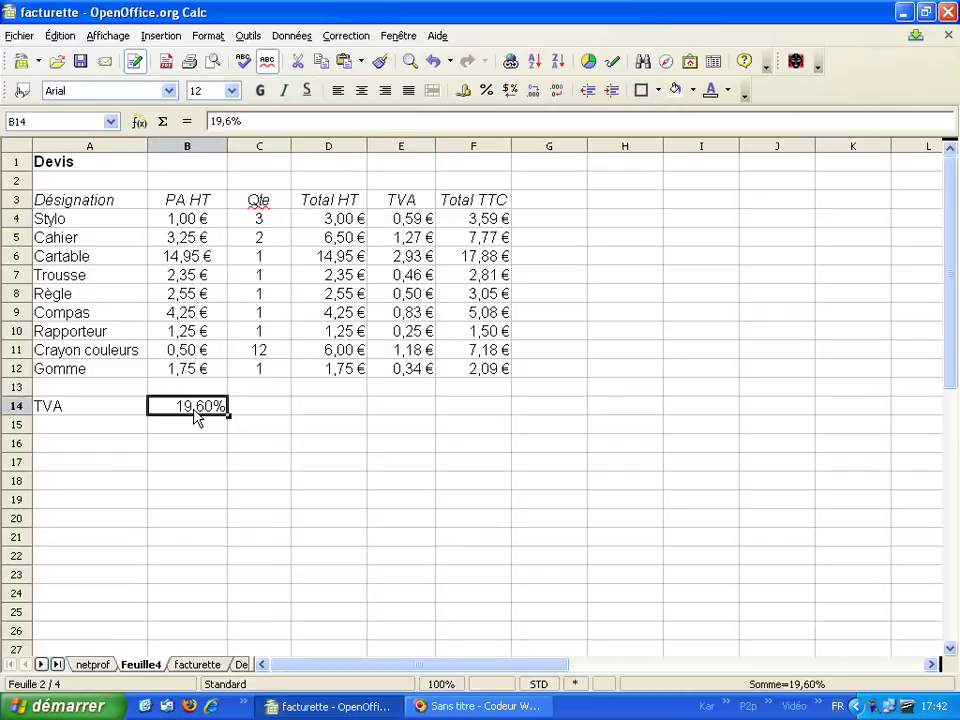
type("5,5")
key("Return")
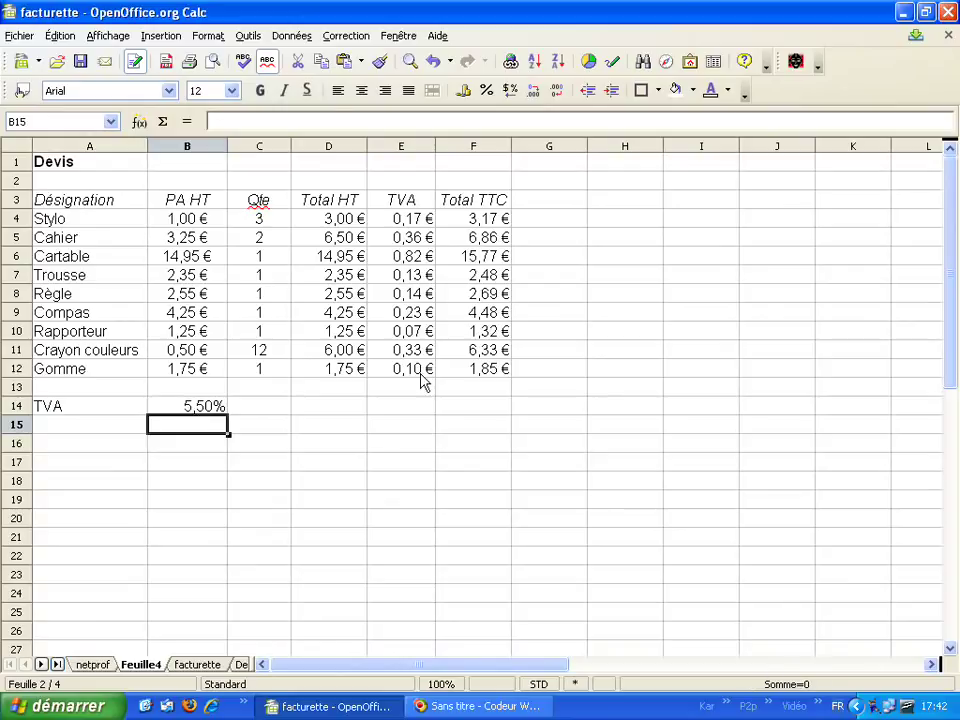
left_click(189, 413)
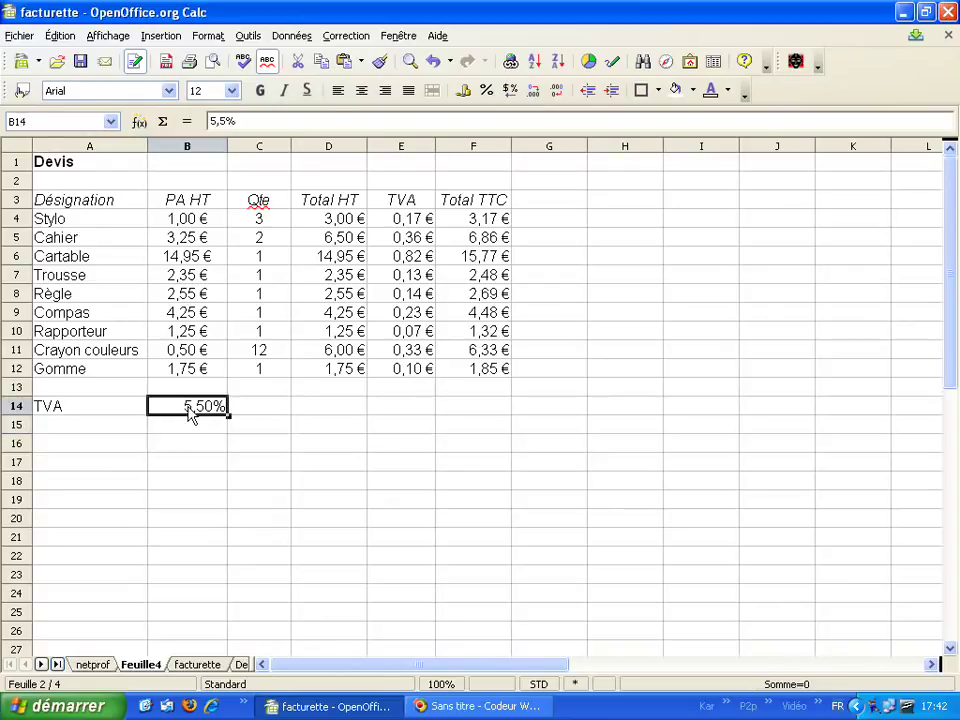
type("19,6")
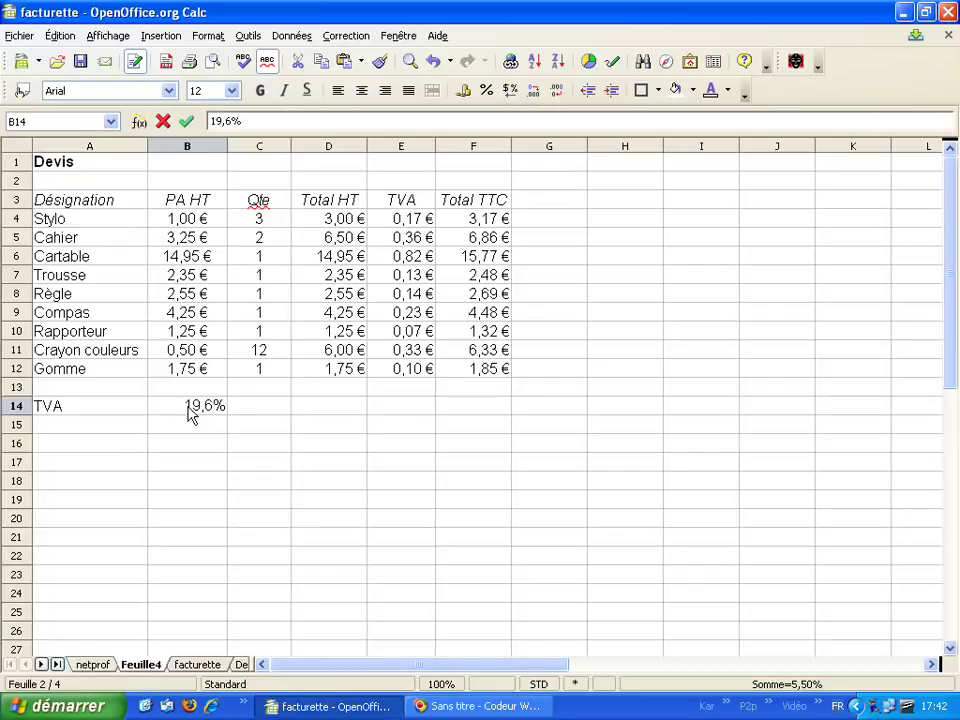
key("Return")
left_click(409, 386)
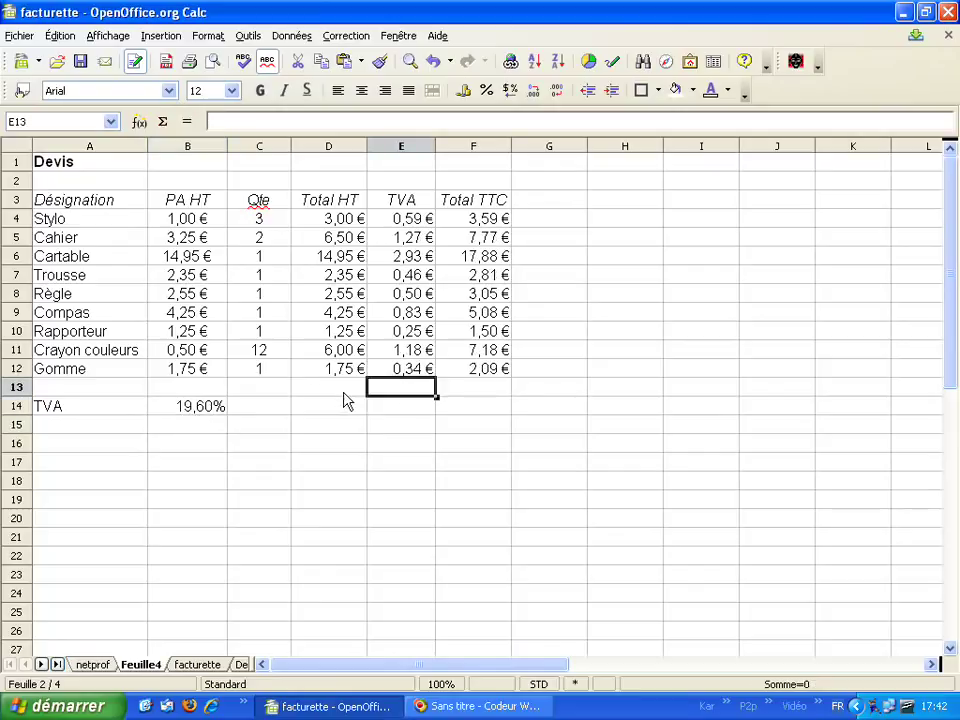
- Enter =SOMME(D4:D12) in D13, totalling Total HT at 42,60 €
left_click(343, 392)
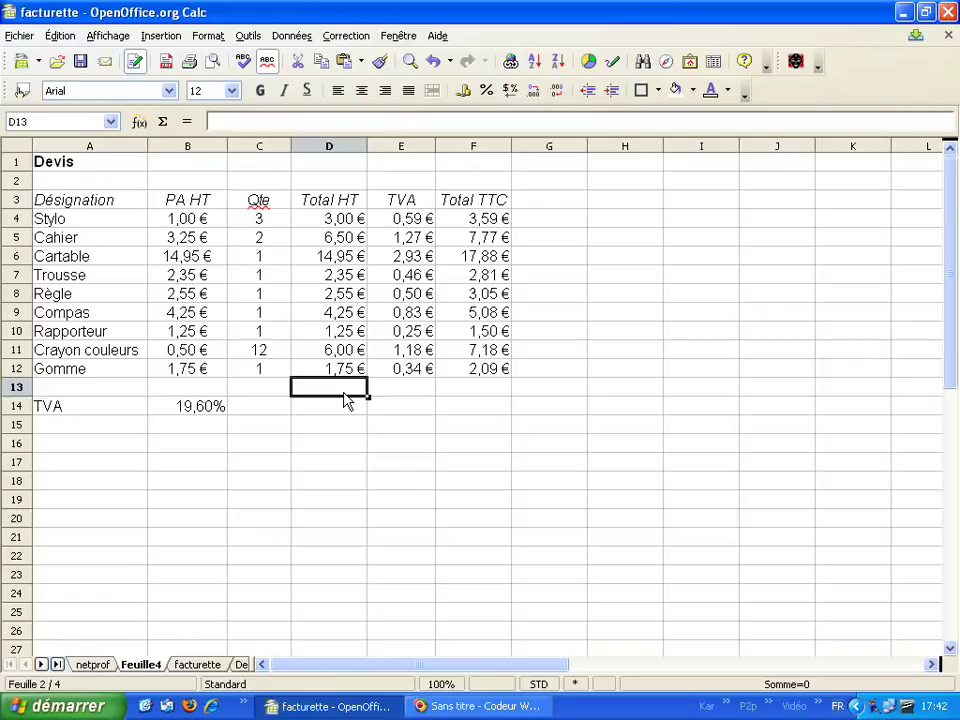
type("=")
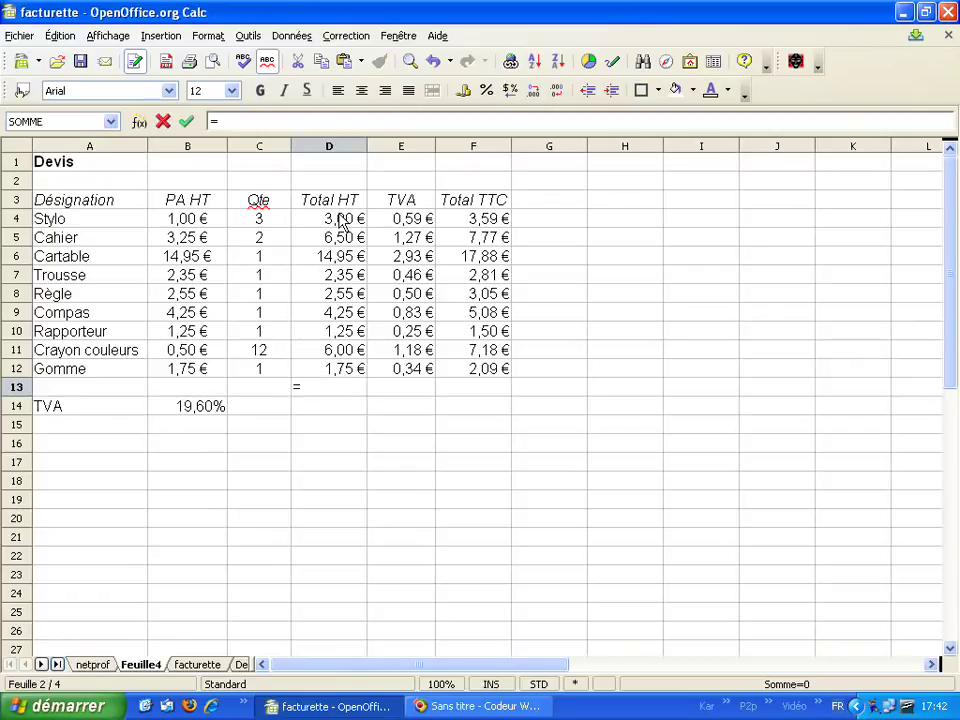
type("somm")
type("e(")
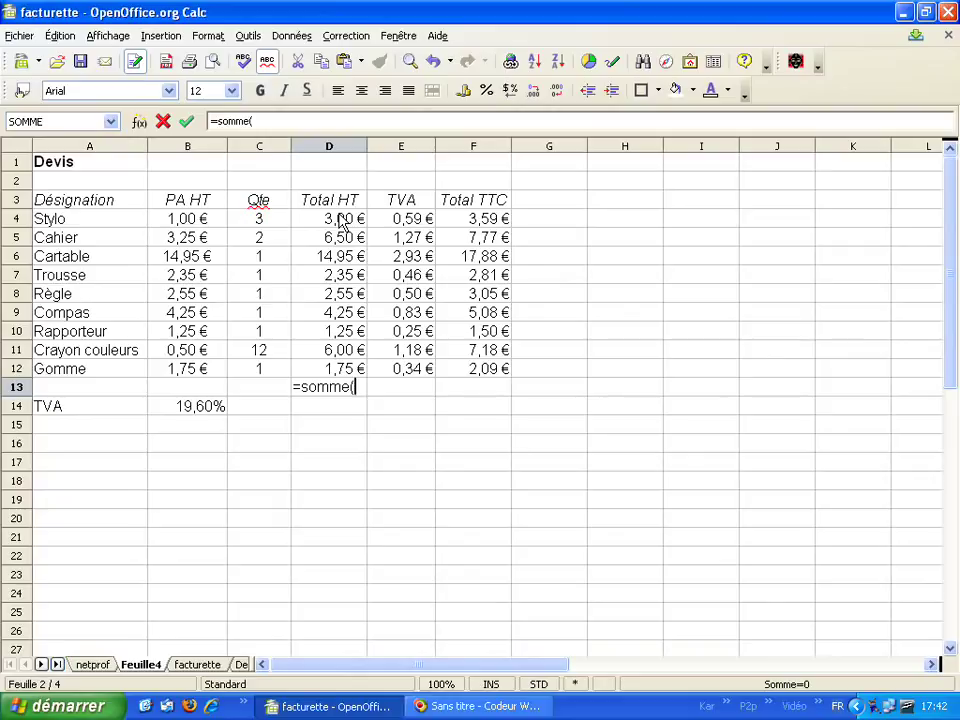
left_click(340, 222)
left_click_drag(340, 222, 342, 372)
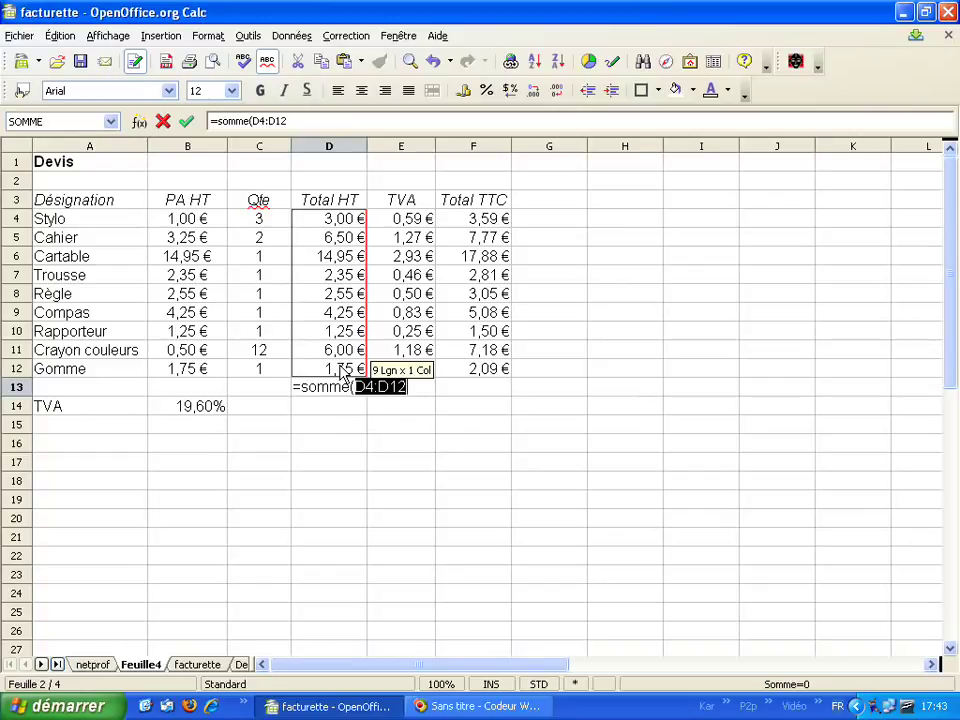
type(")")
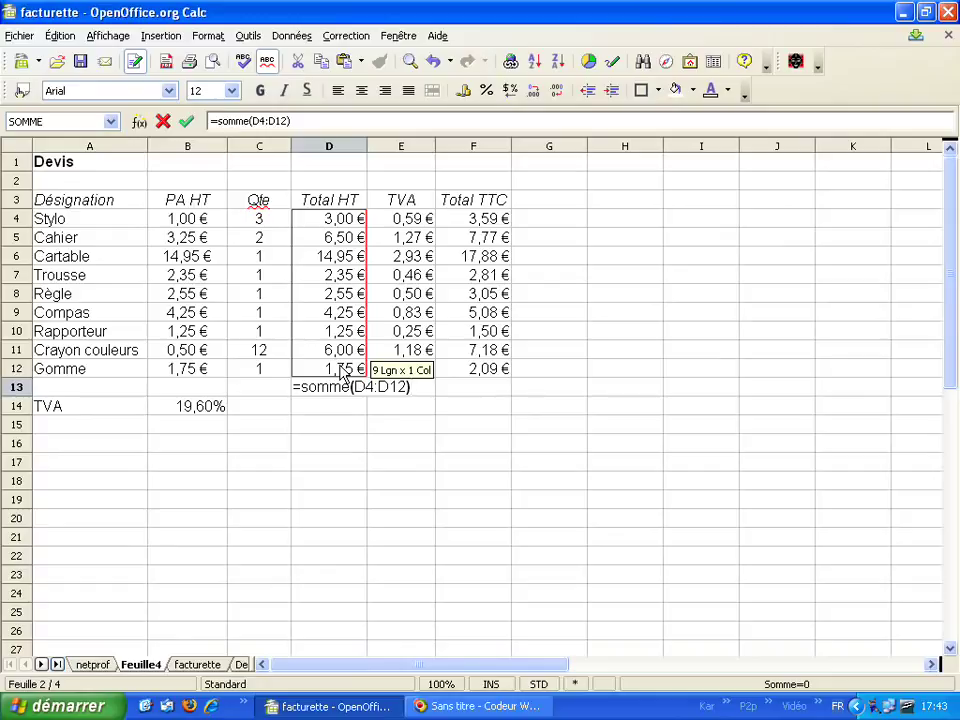
key("Return")
left_click(348, 392)
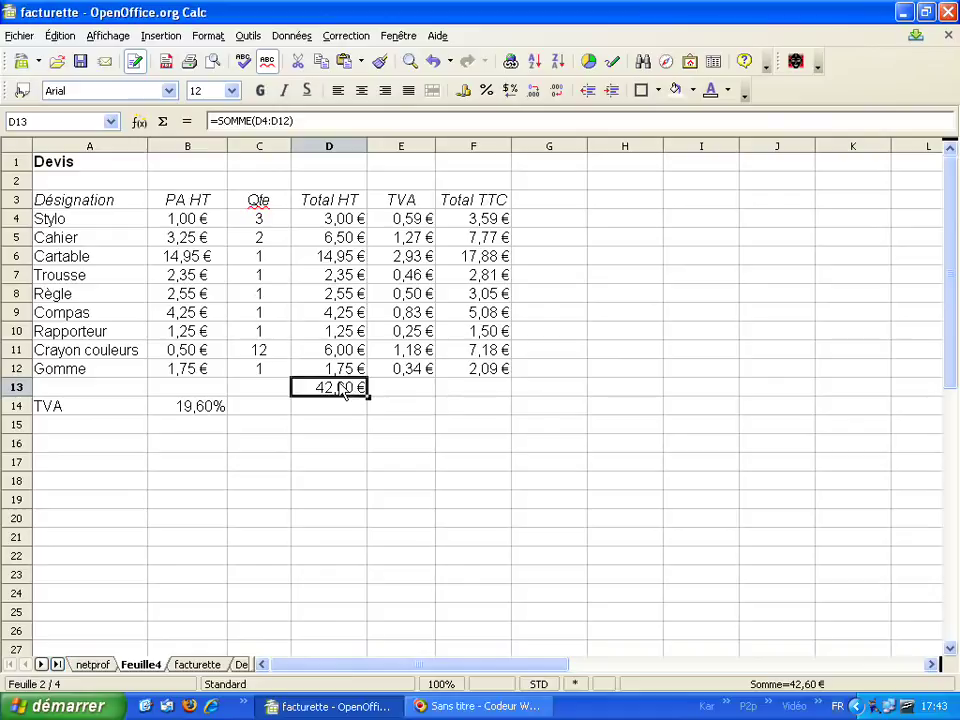
left_click(221, 121)
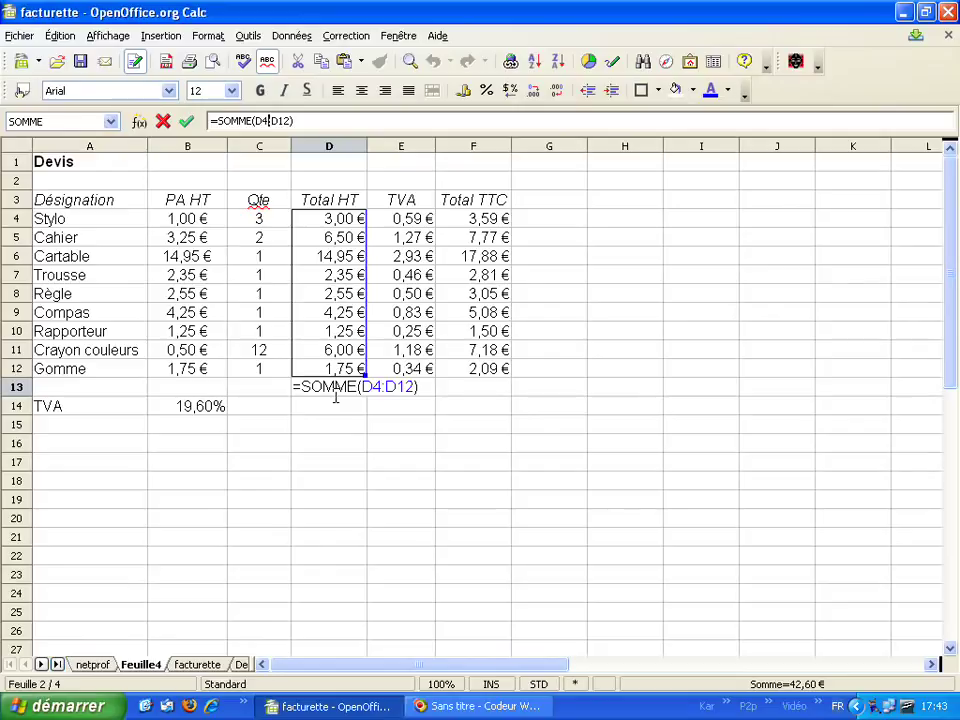
- Cancel the formula edit and copy D13's SOMME across to E13 (8,35 €) and F13 (50,95 €)
left_click(332, 408)
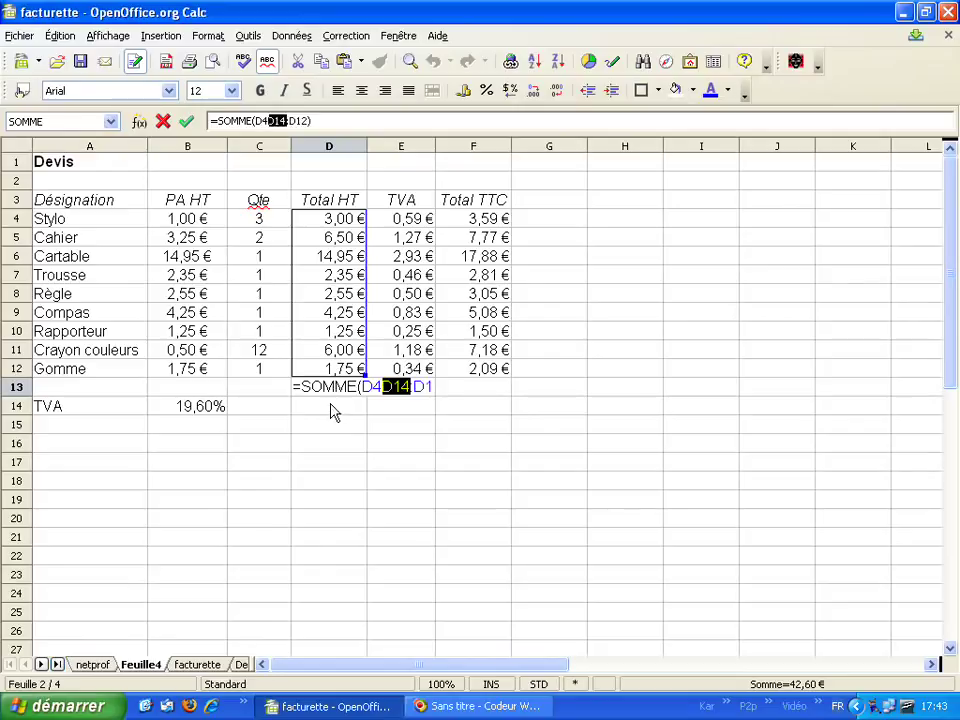
key("Escape")
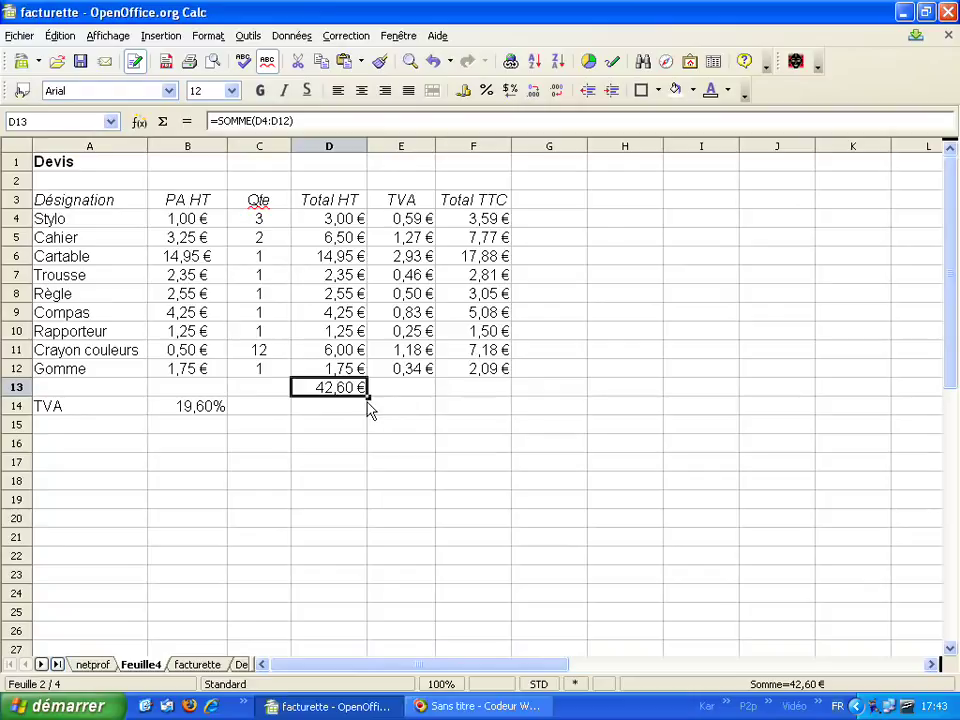
left_click_drag(368, 397, 489, 401)
left_click(408, 408)
left_click(404, 388)
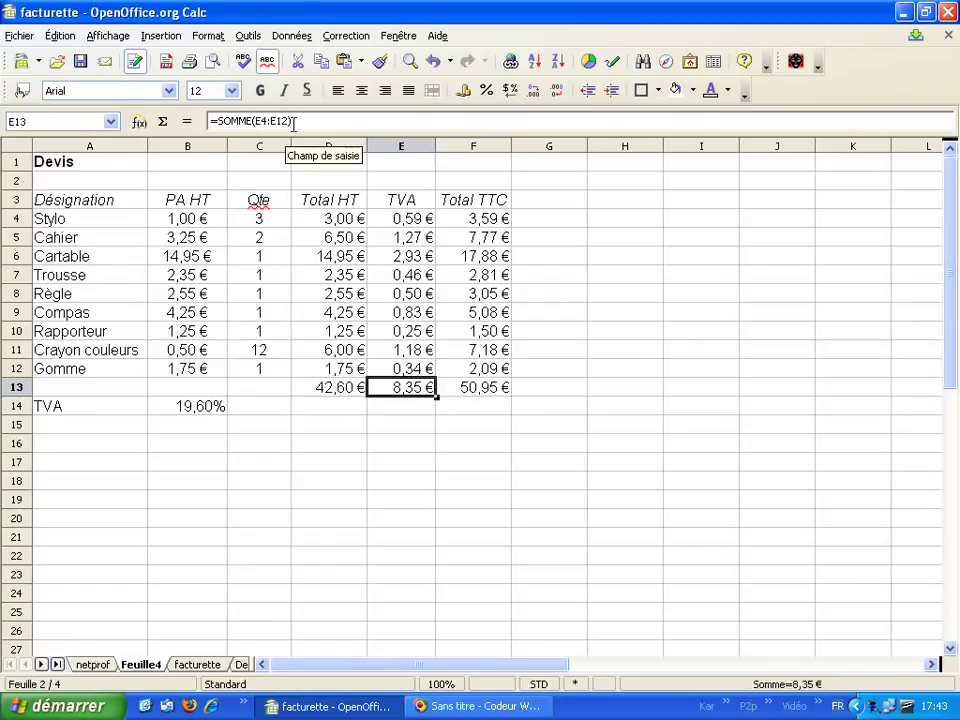
left_click(484, 390)
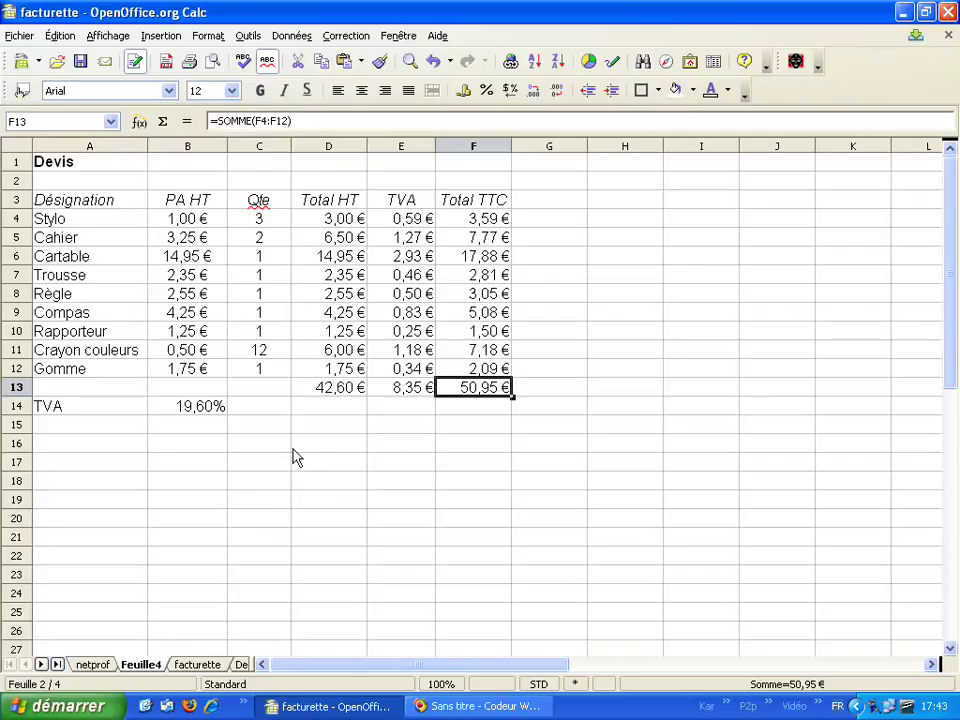
left_click(322, 410)
left_click(315, 392)
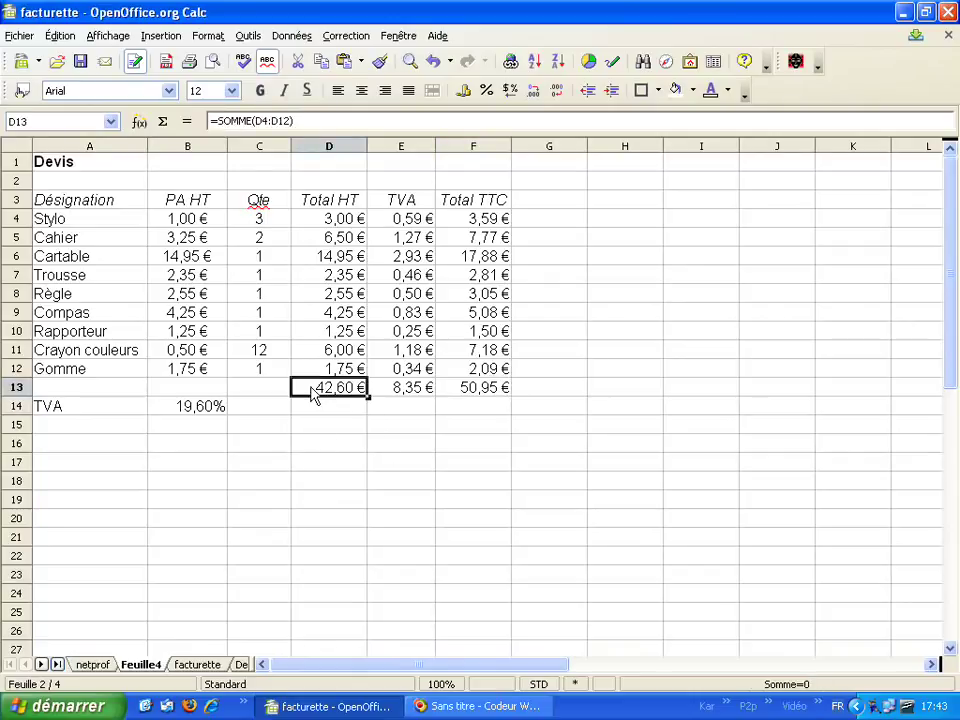
left_click(60, 181)
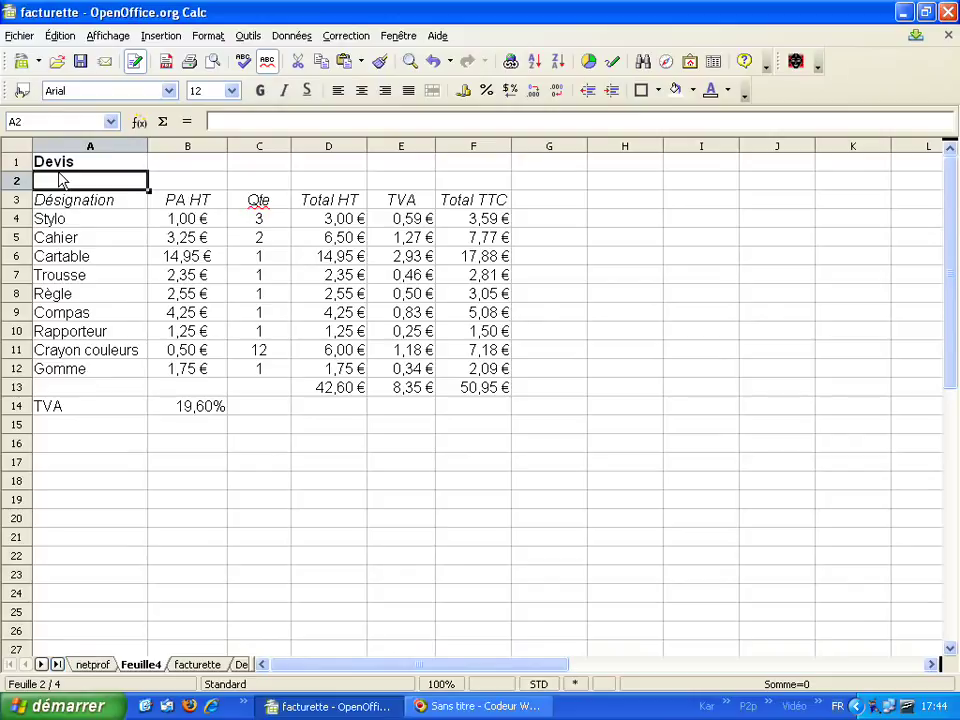
left_click(404, 220)
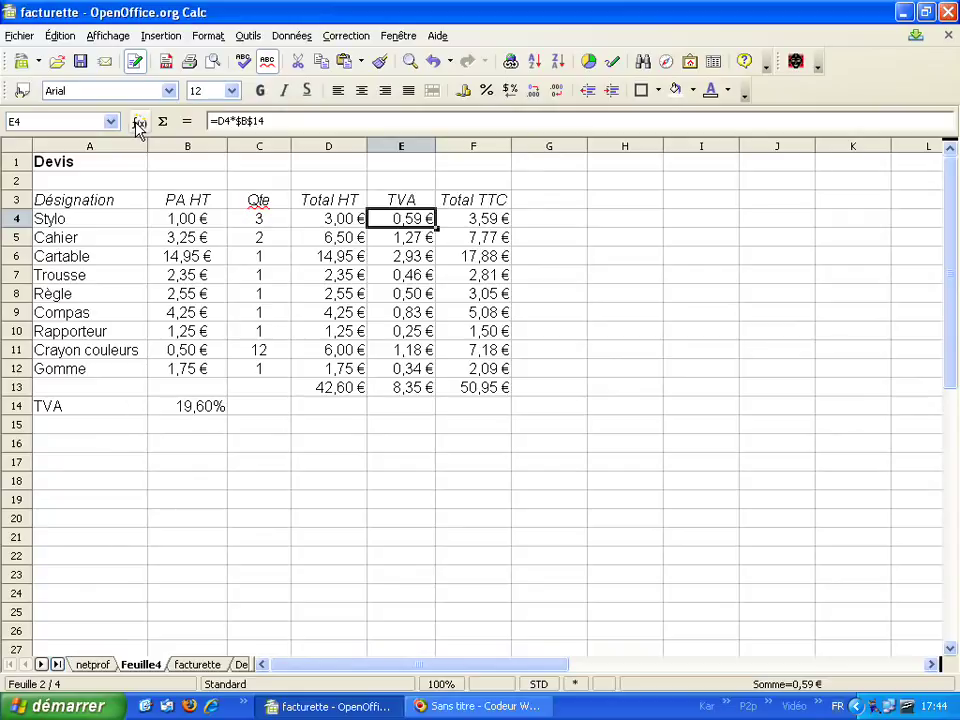
- Select the Devis title cell A1, then show the netprof sheet
left_click(98, 174)
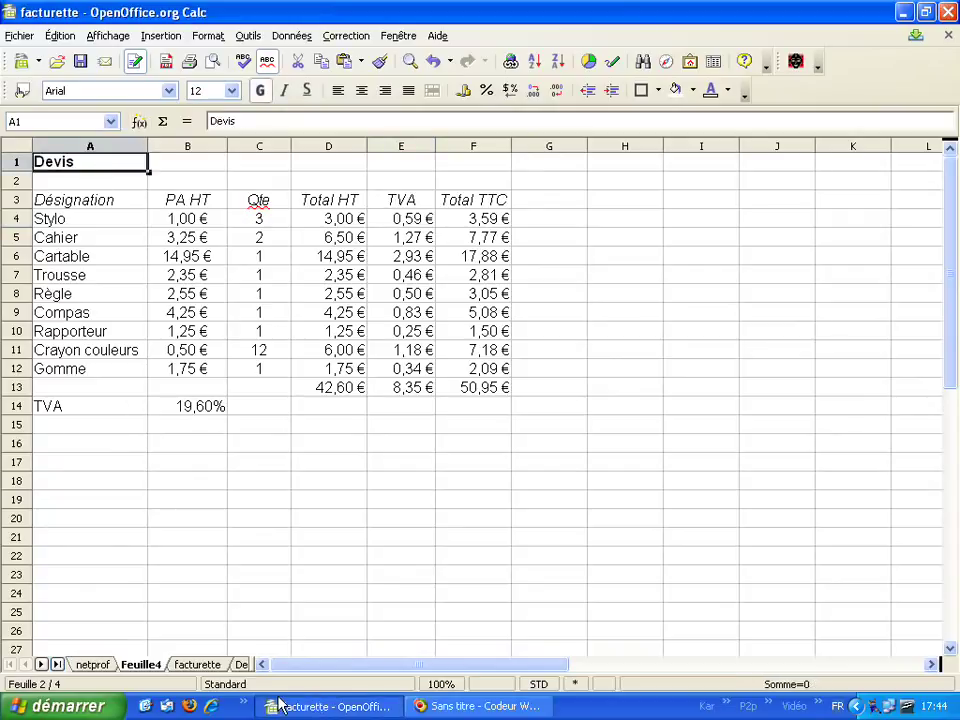
left_click(85, 666)
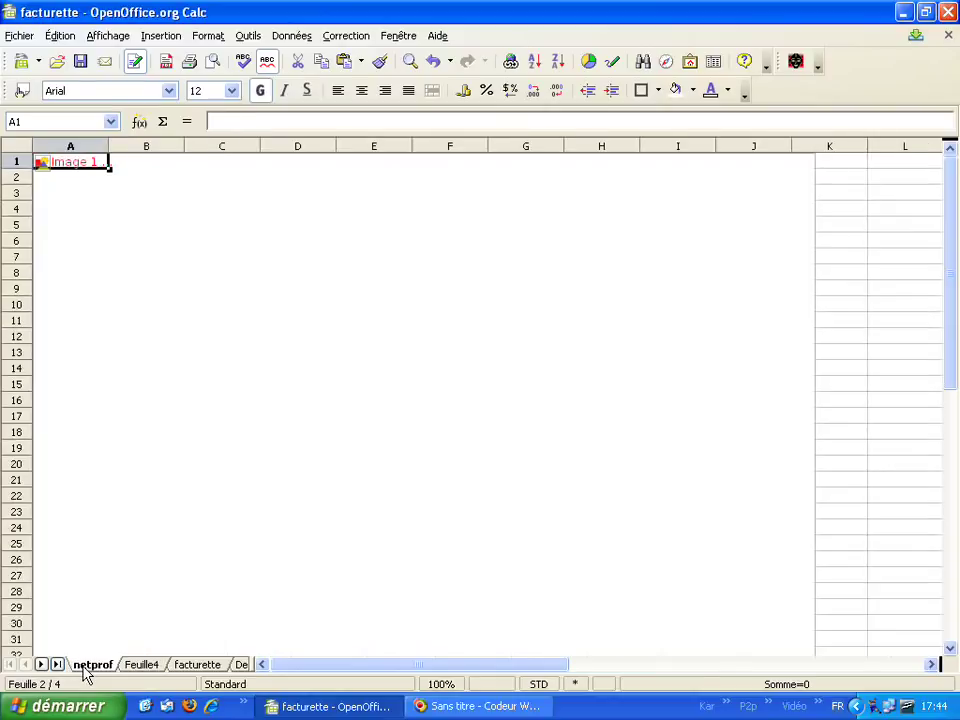